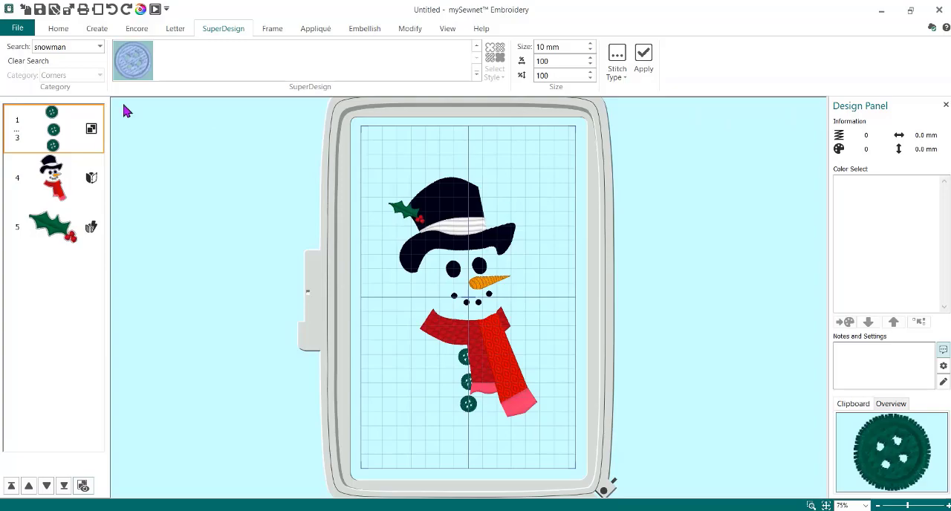
# - Start a new embroidery window using the 200mm x 200mm Quilter's Hoop from My Hoops in natural orientation
pyautogui.click(18, 28)
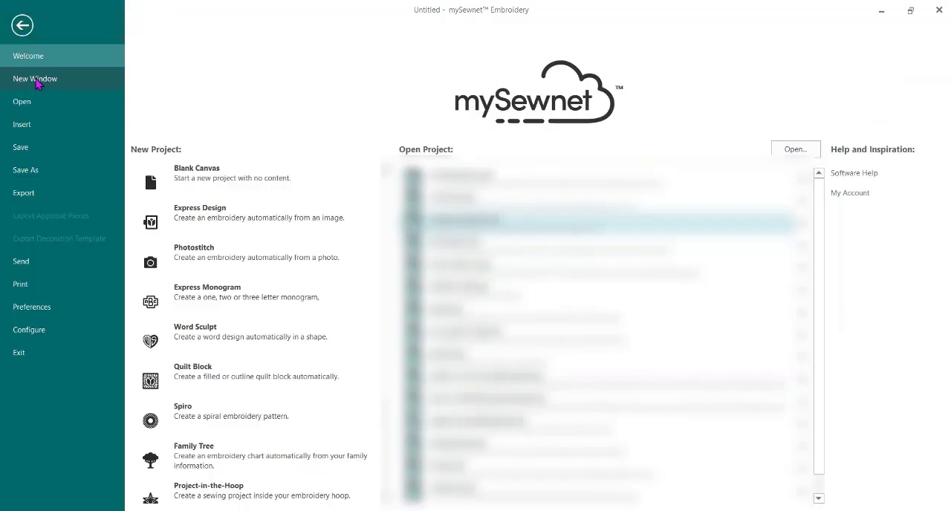
pyautogui.click(36, 80)
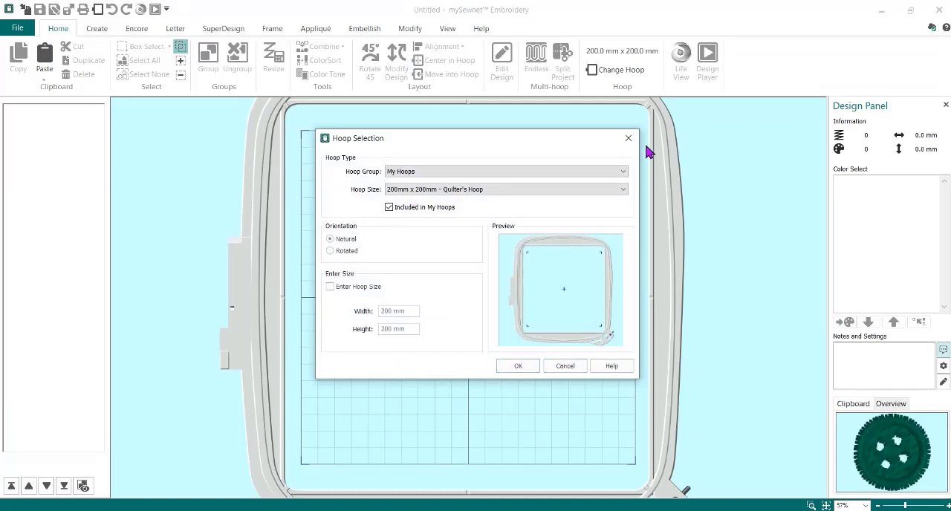
pyautogui.click(523, 366)
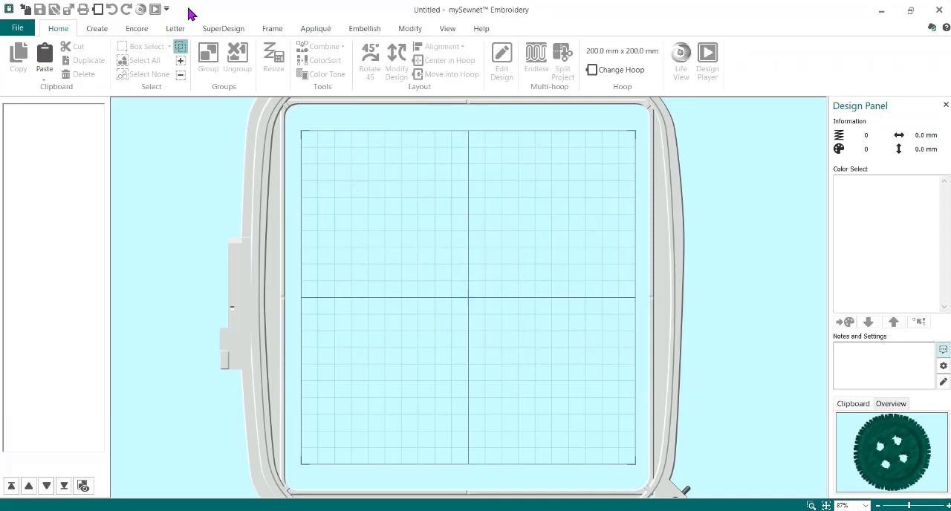
# - Start a new digitizing design with no picture, keeping the 200 mm x 200 mm Quilter's Hoop
pyautogui.click(97, 33)
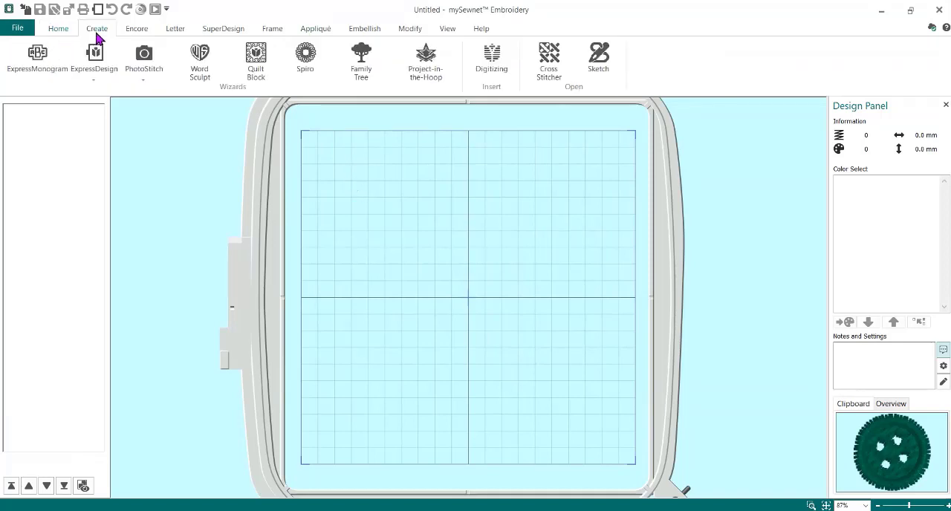
pyautogui.click(490, 61)
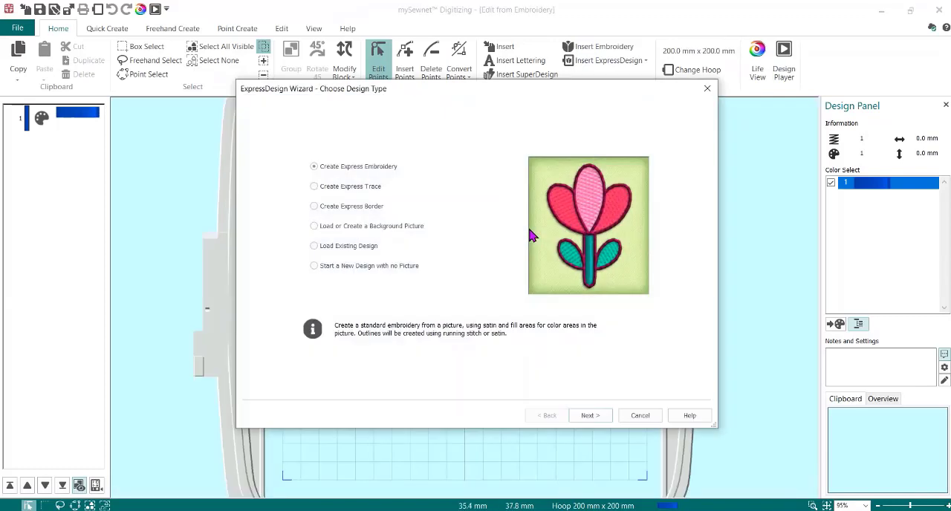
pyautogui.click(357, 267)
pyautogui.click(598, 415)
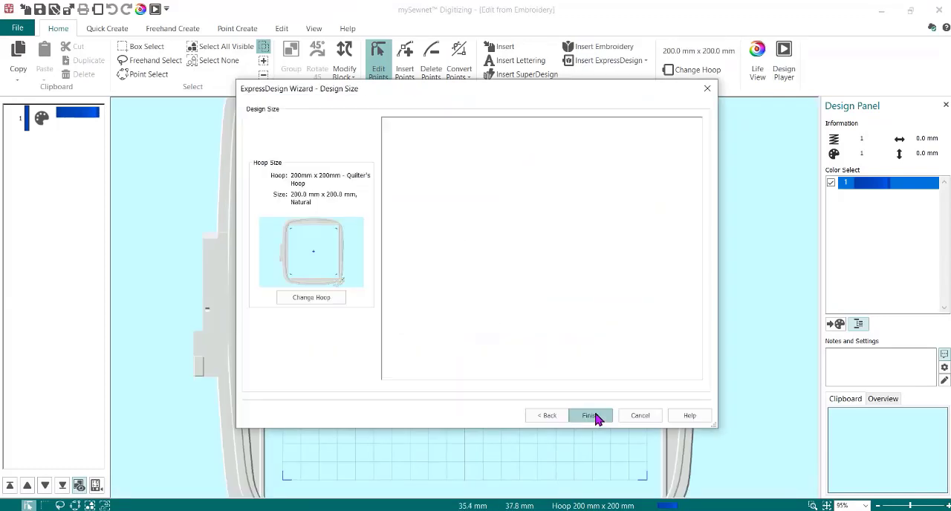
pyautogui.click(587, 416)
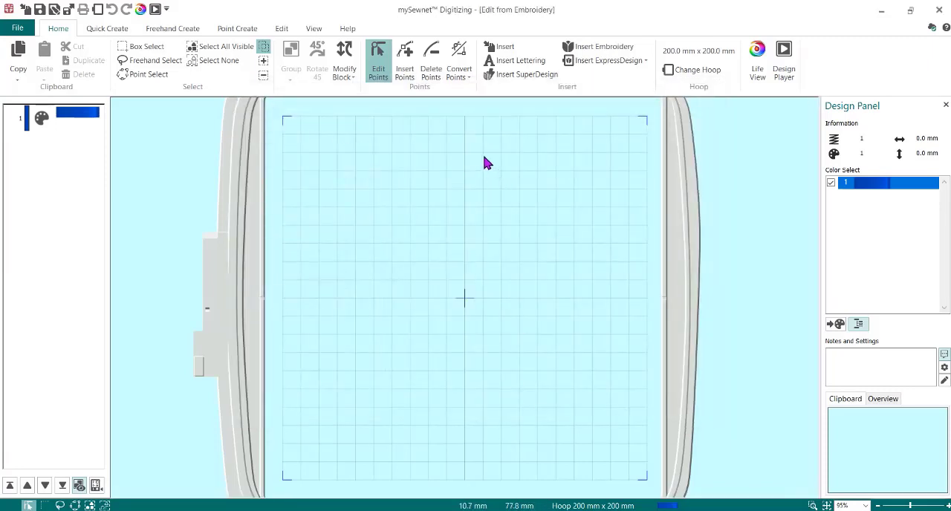
# - Insert the snowman-with-broom SuperDesign found by searching for "snowman", and enlarge it to about 154 x 171 mm
pyautogui.click(522, 79)
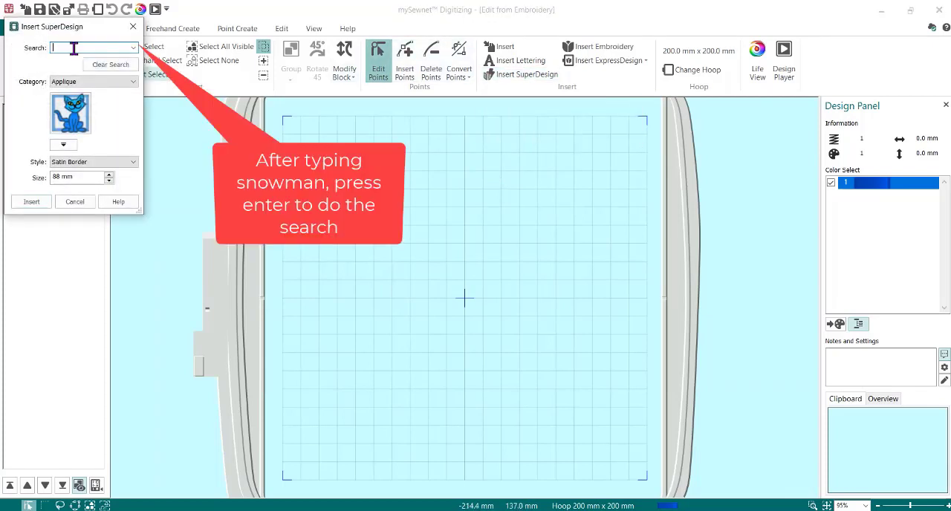
pyautogui.write('snowman')
pyautogui.press('Return')
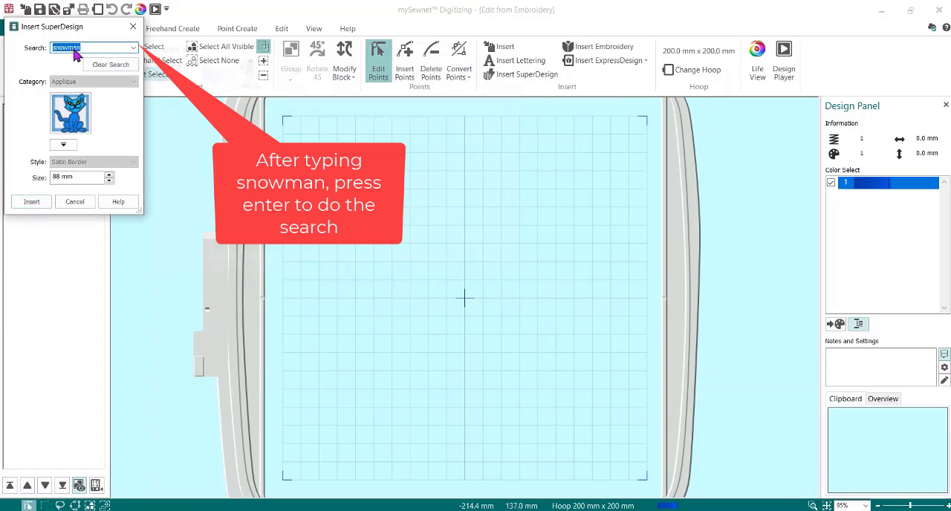
pyautogui.click(170, 74)
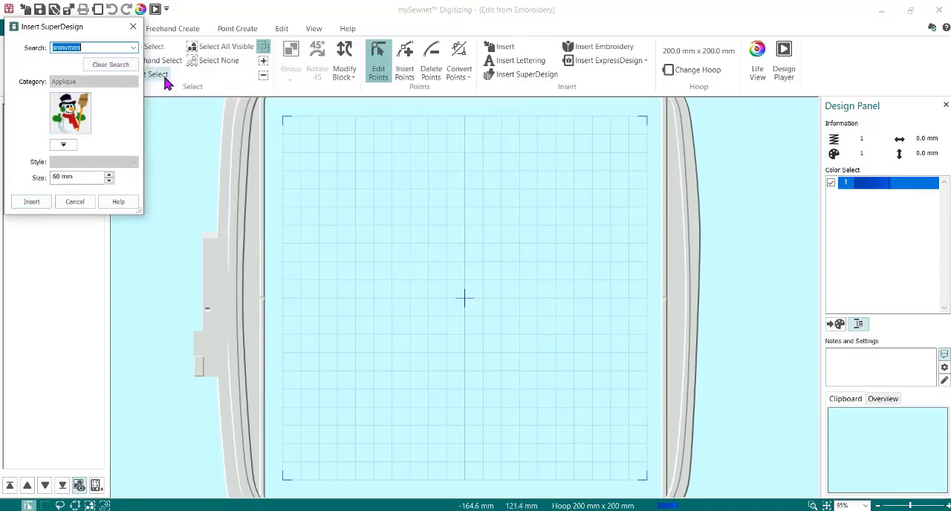
pyautogui.click(31, 202)
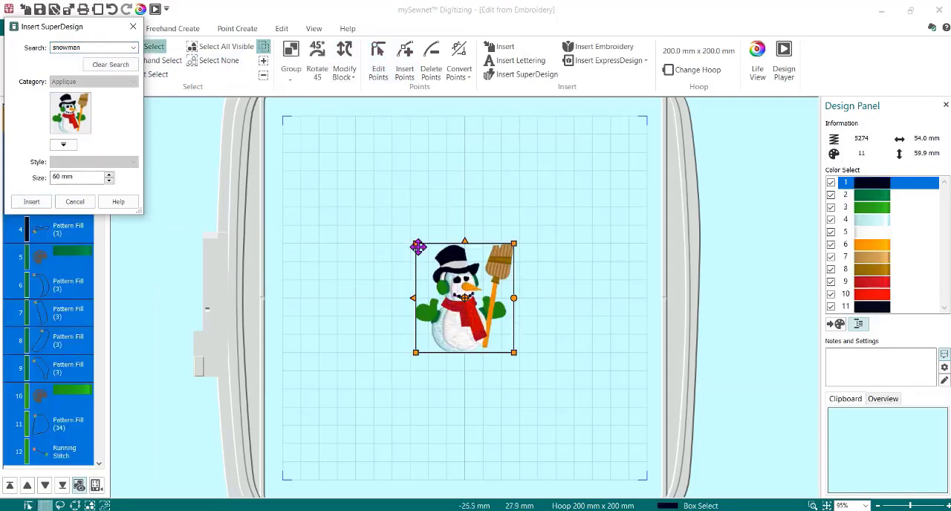
pyautogui.moveTo(417, 246); pyautogui.dragTo(325, 139)
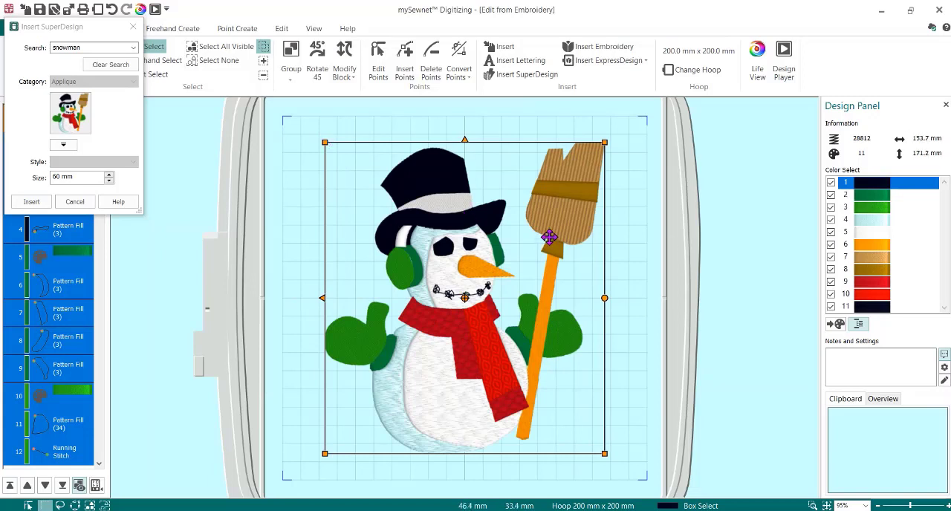
pyautogui.click(132, 28)
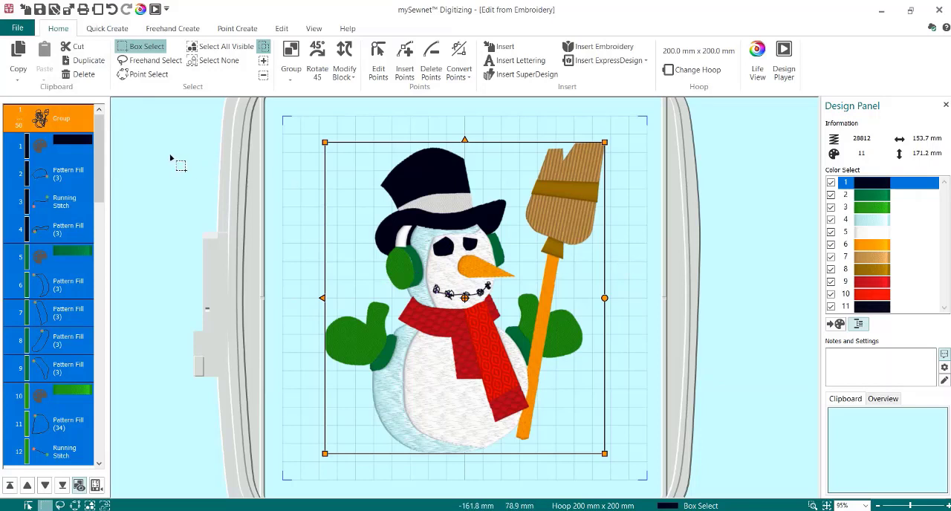
# - Ungroup the whole snowman design into separate stitch objects
pyautogui.click(65, 128)
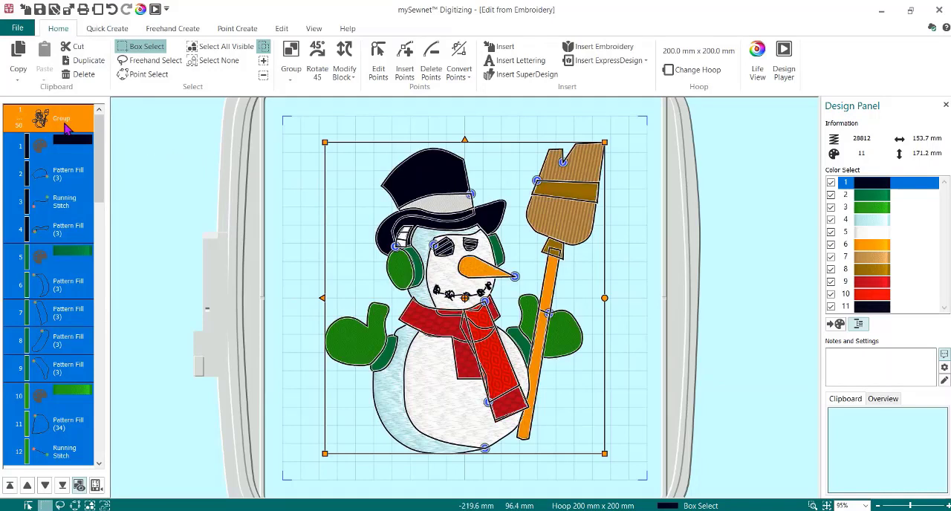
pyautogui.rightClick(65, 128)
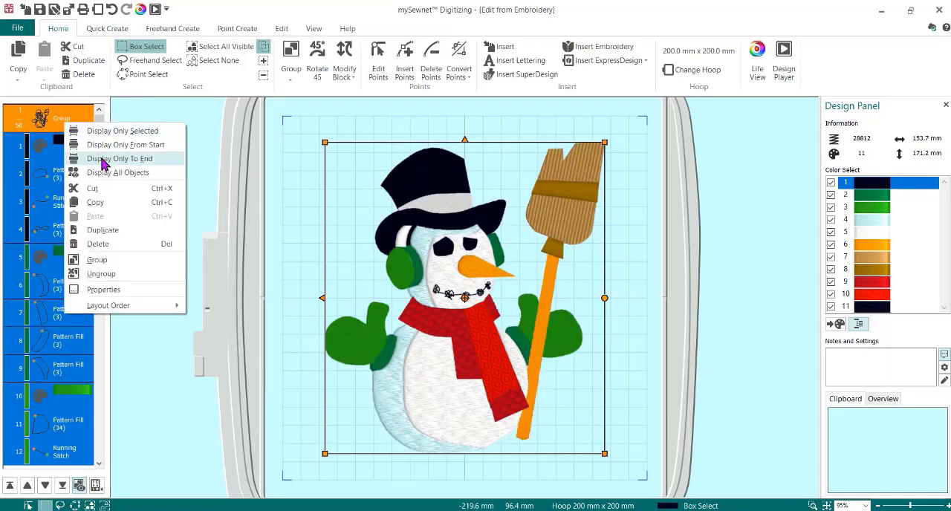
pyautogui.click(125, 279)
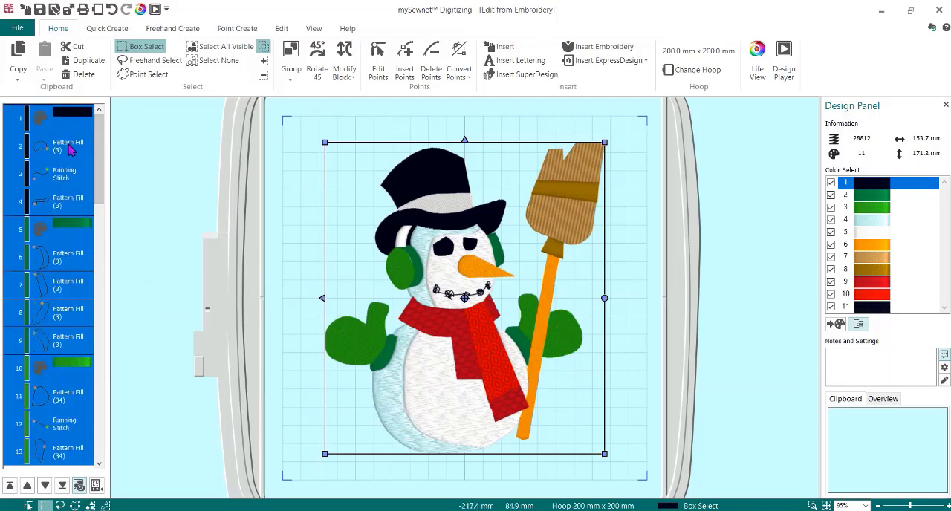
# - Delete both green color blocks, from the dark green color change through the light green earmuff fill, removing the earmuffs and mittens
pyautogui.click(69, 146)
pyautogui.click(69, 174)
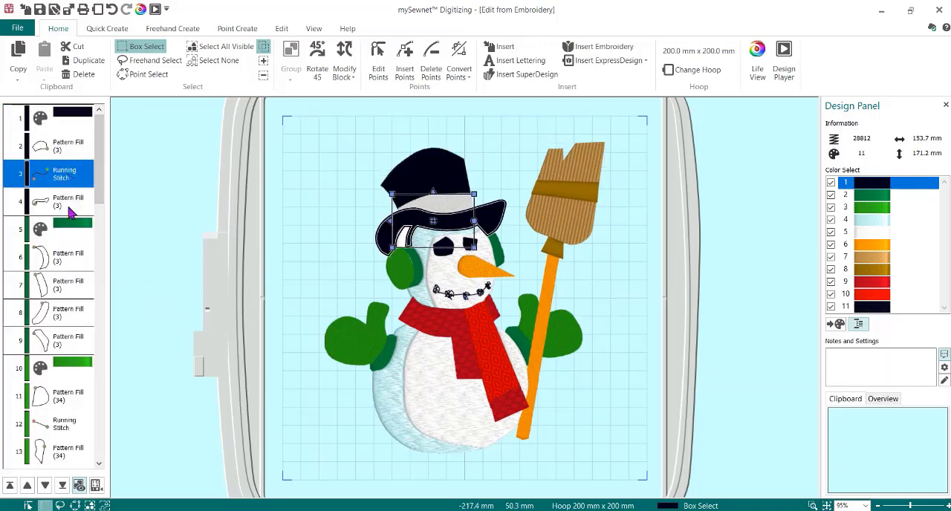
pyautogui.click(73, 208)
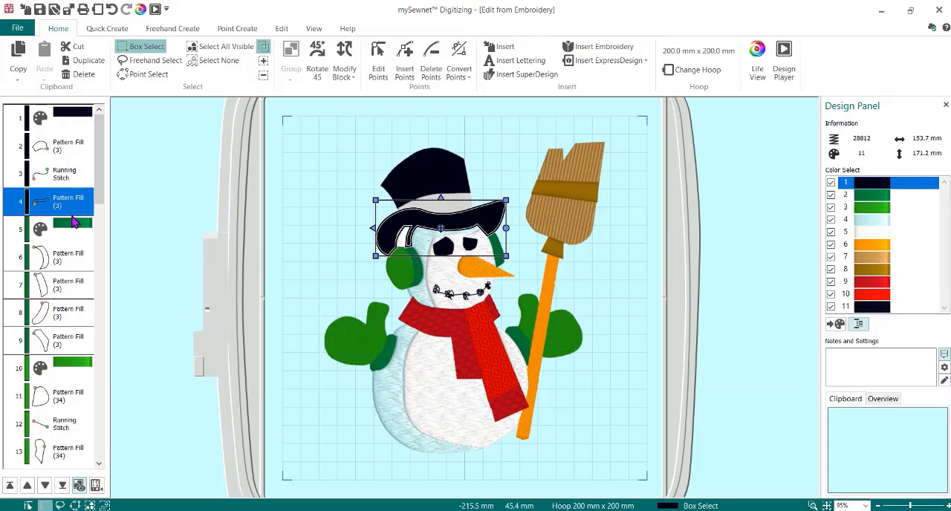
pyautogui.click(73, 260)
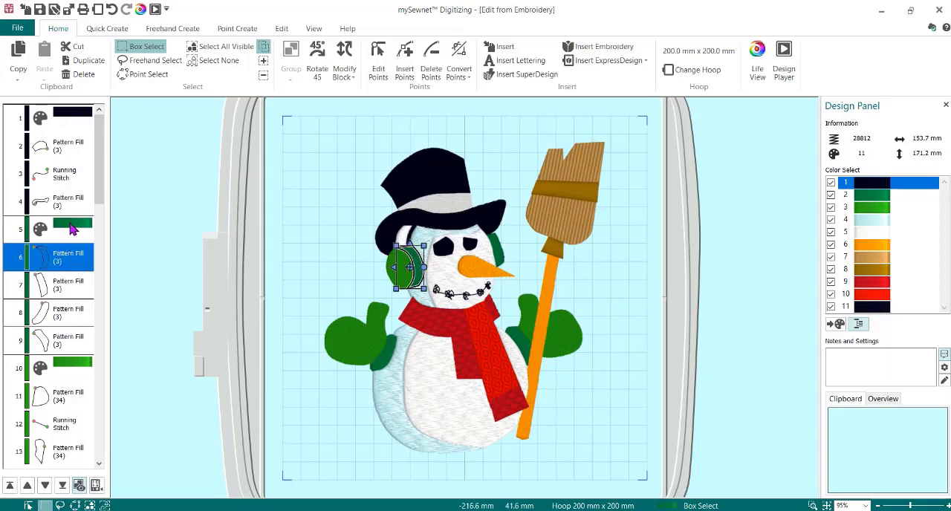
pyautogui.click(72, 229)
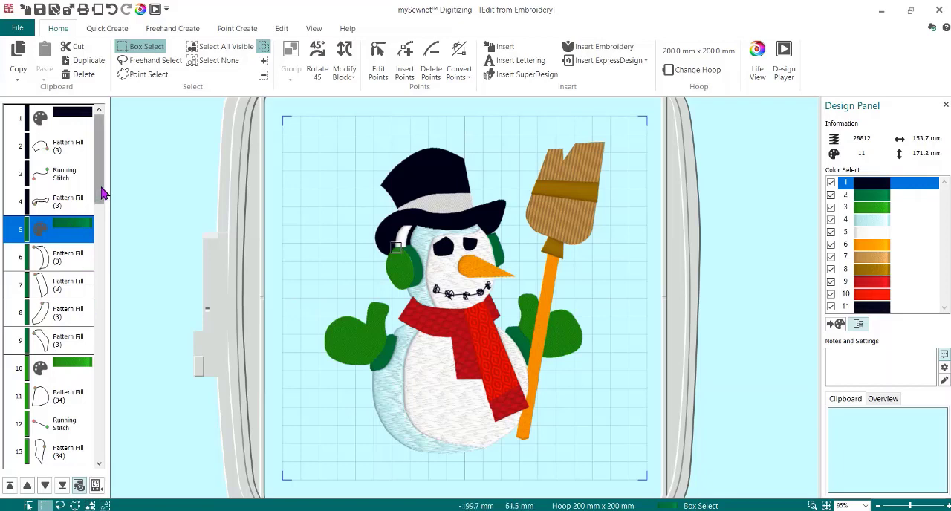
pyautogui.moveTo(100, 194); pyautogui.dragTo(104, 247)
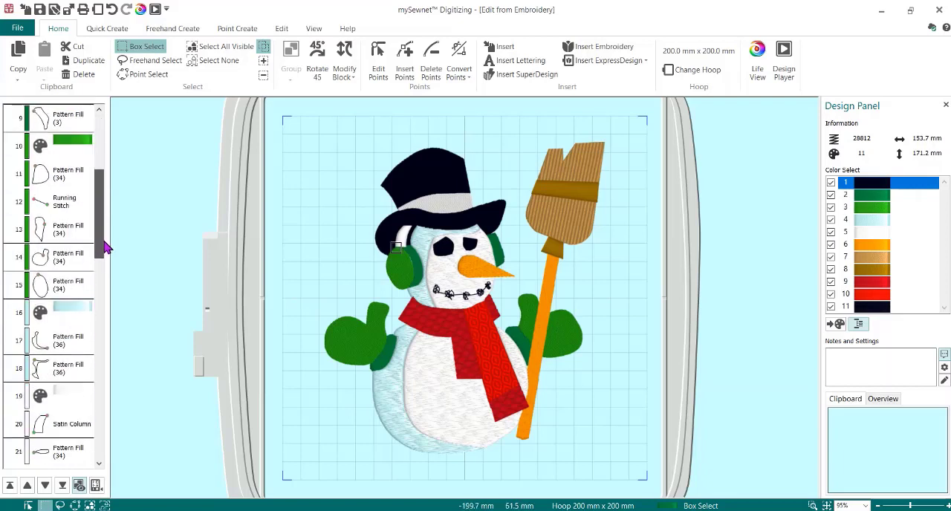
pyautogui.click(75, 288)
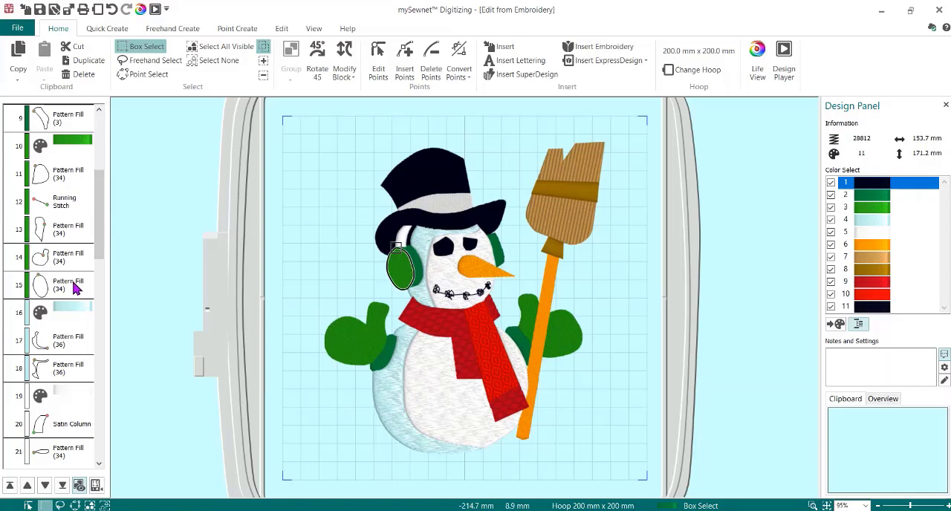
pyautogui.keyDown('shift'); pyautogui.click(75, 288); pyautogui.keyUp('shift')
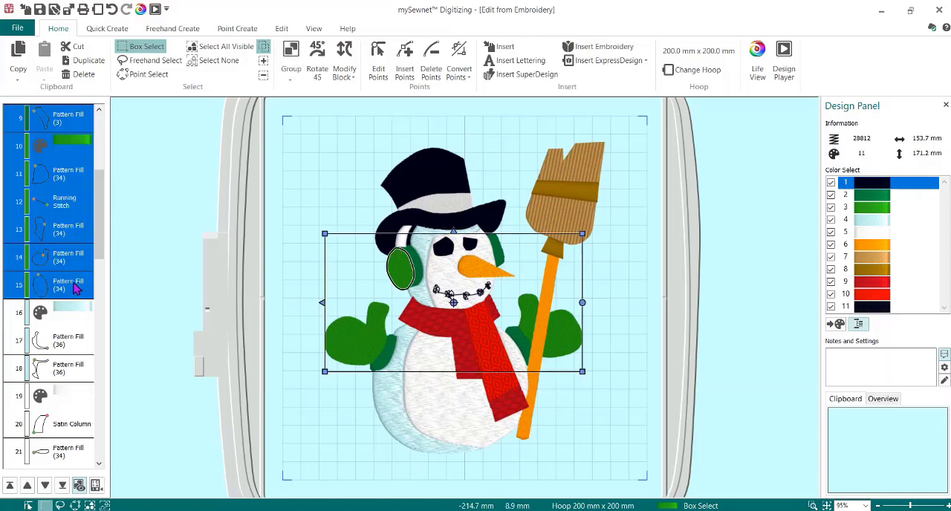
pyautogui.press('Delete')
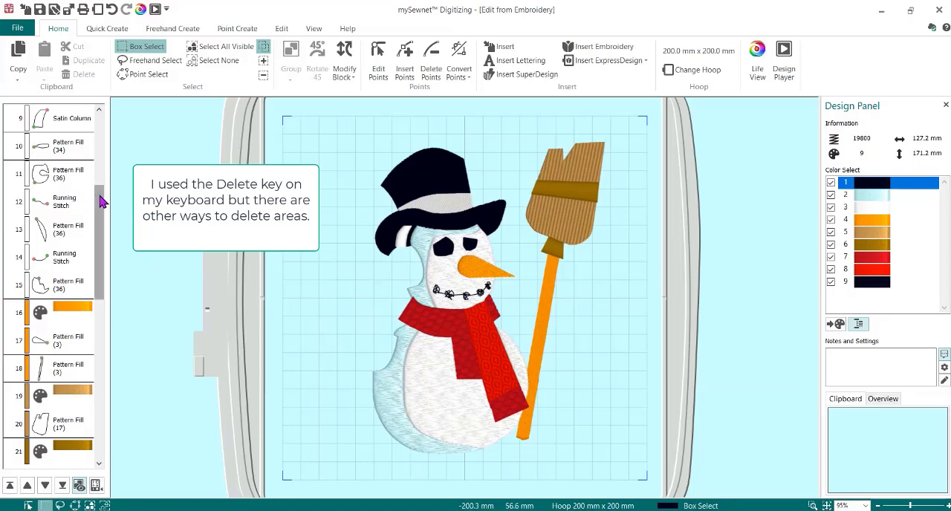
# - Examine the white objects in the stitch sequence one by one to identify which part of the snowman each one forms
pyautogui.click(48, 311)
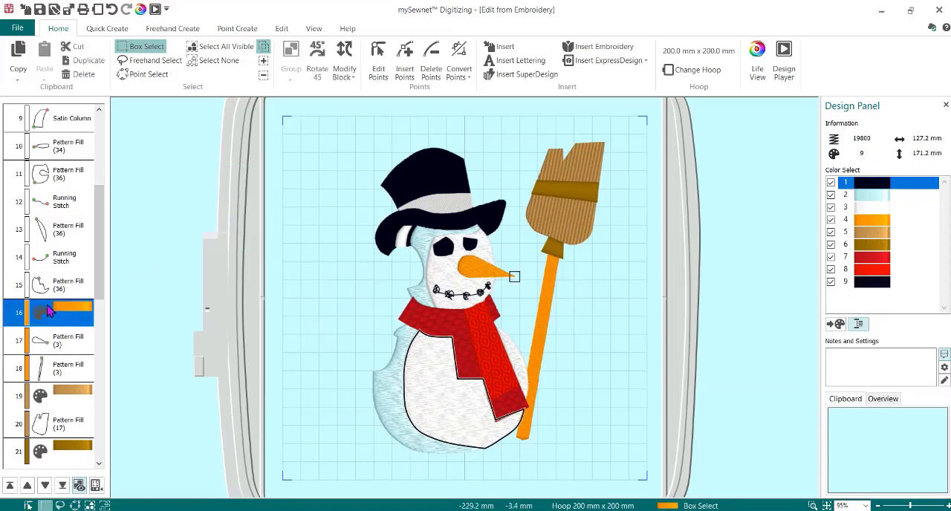
pyautogui.click(58, 269)
pyautogui.click(72, 290)
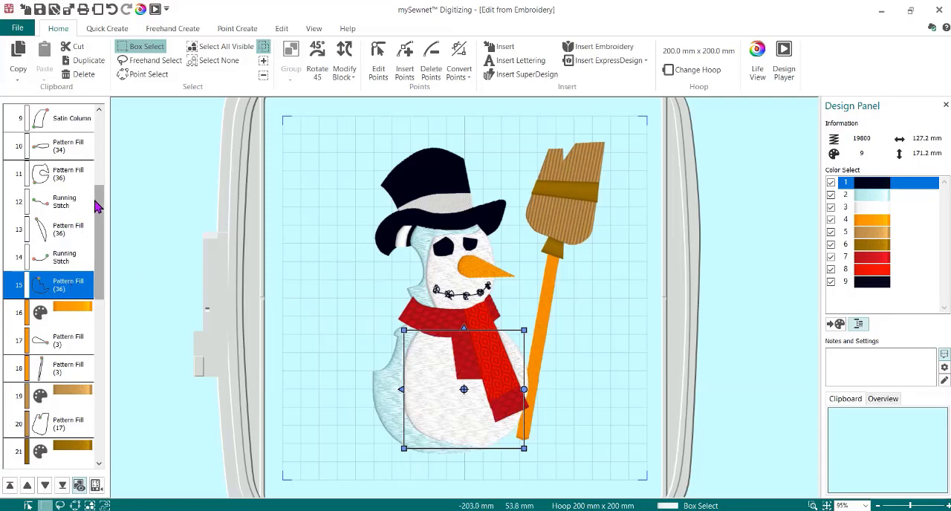
pyautogui.scroll(3, 85, 184)
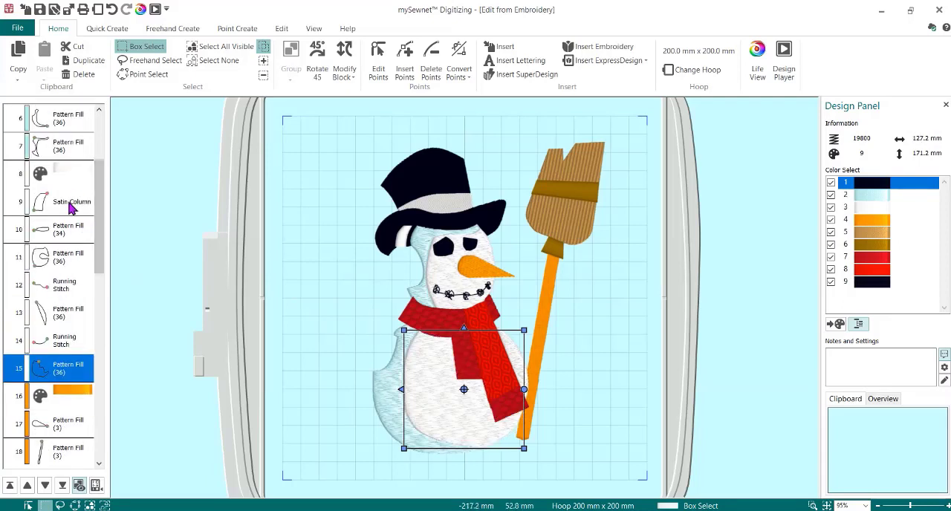
pyautogui.click(70, 207)
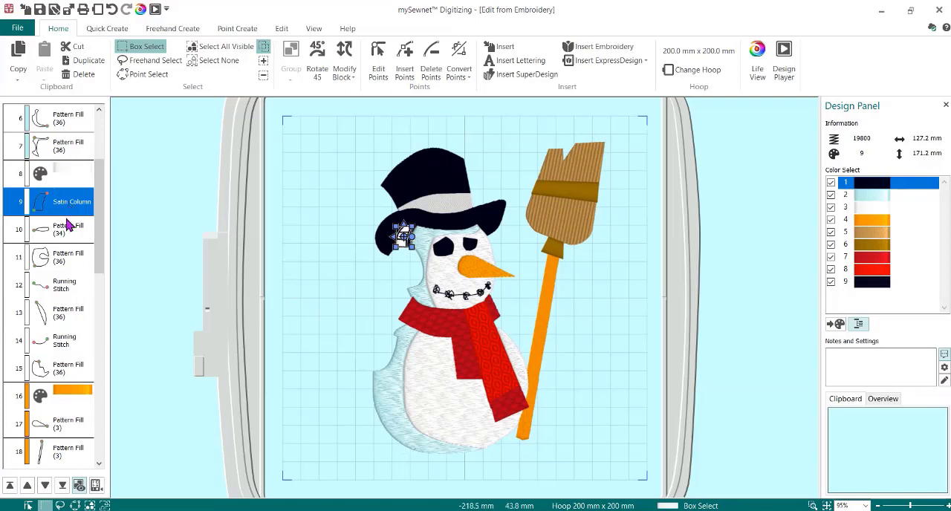
pyautogui.click(68, 232)
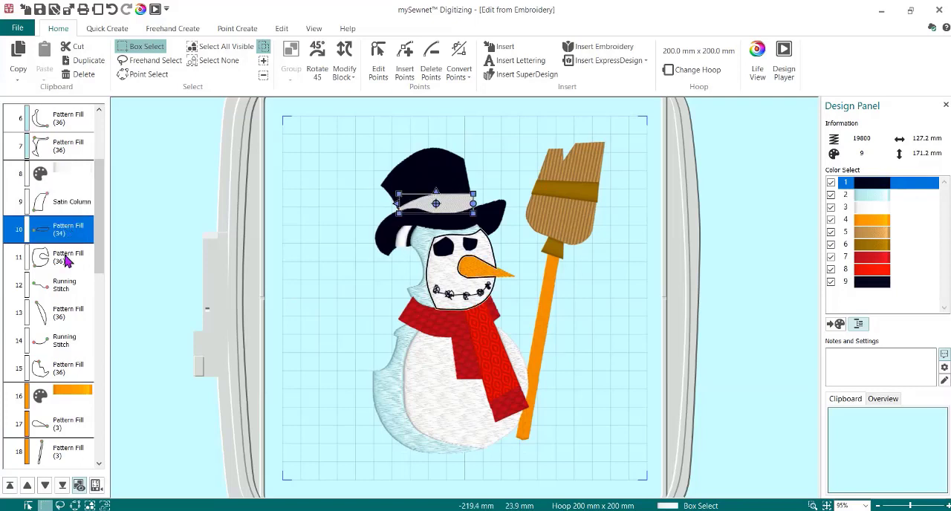
pyautogui.click(66, 258)
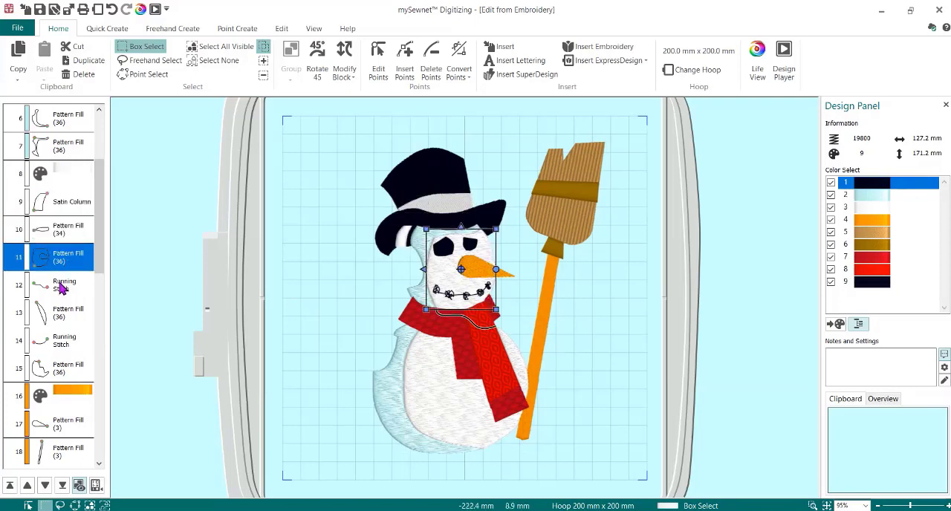
pyautogui.click(63, 289)
pyautogui.click(75, 323)
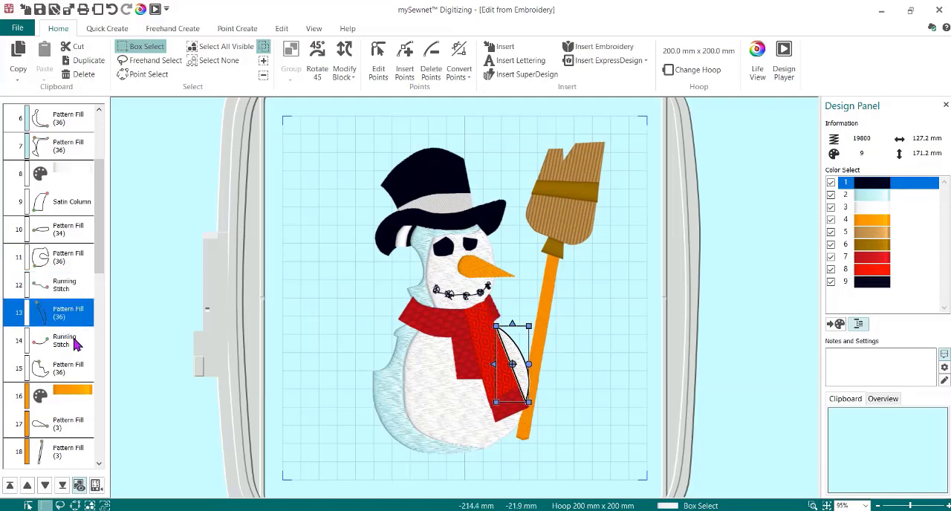
pyautogui.click(76, 342)
pyautogui.click(80, 370)
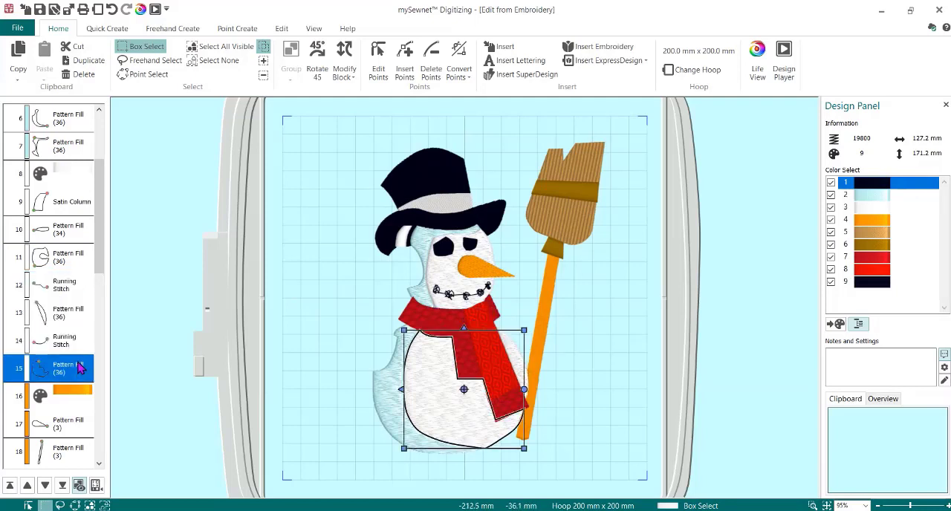
pyautogui.click(60, 232)
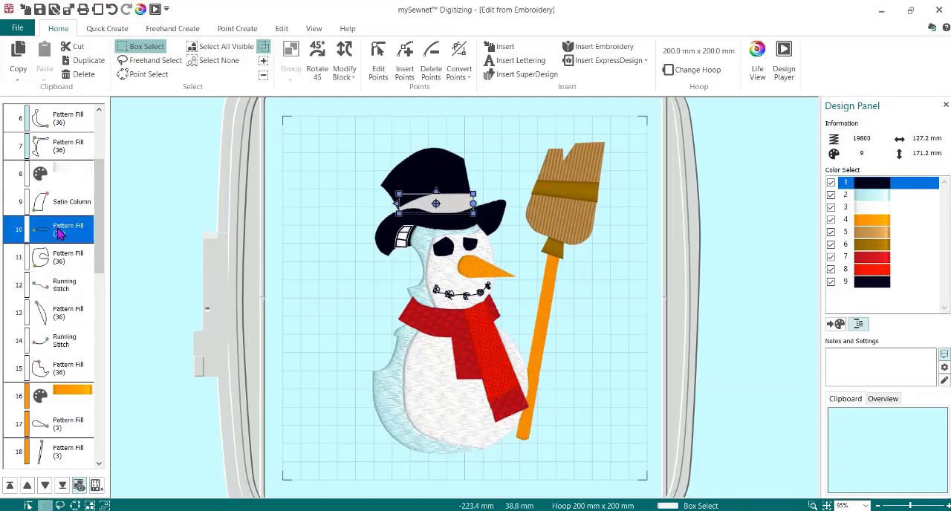
# - Delete the white satin column, the white face and body fills and their connecting running stitches, keeping the hat band
pyautogui.click(60, 208)
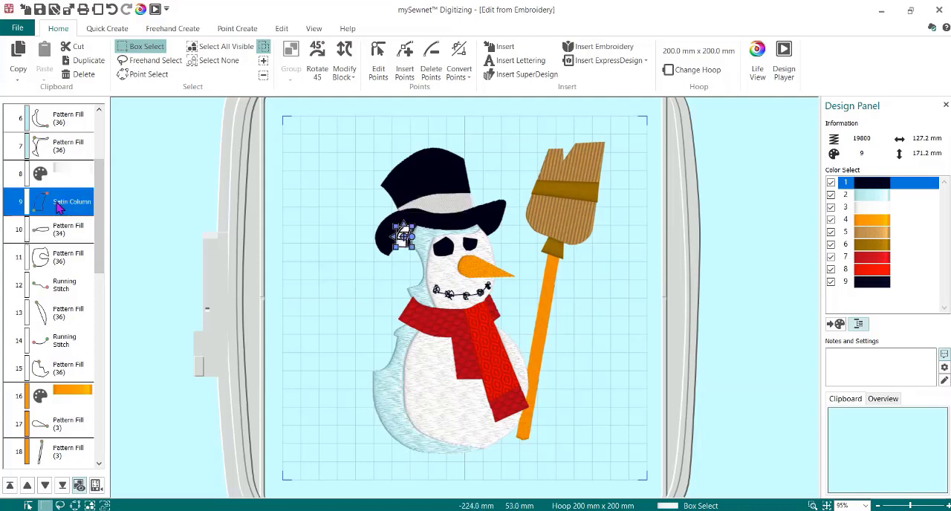
pyautogui.keyDown('ctrl'); pyautogui.click(67, 256); pyautogui.keyUp('ctrl')
pyautogui.keyDown('ctrl'); pyautogui.click(67, 285); pyautogui.keyUp('ctrl')
pyautogui.keyDown('ctrl'); pyautogui.click(67, 311); pyautogui.keyUp('ctrl')
pyautogui.keyDown('ctrl'); pyautogui.click(72, 341); pyautogui.keyUp('ctrl')
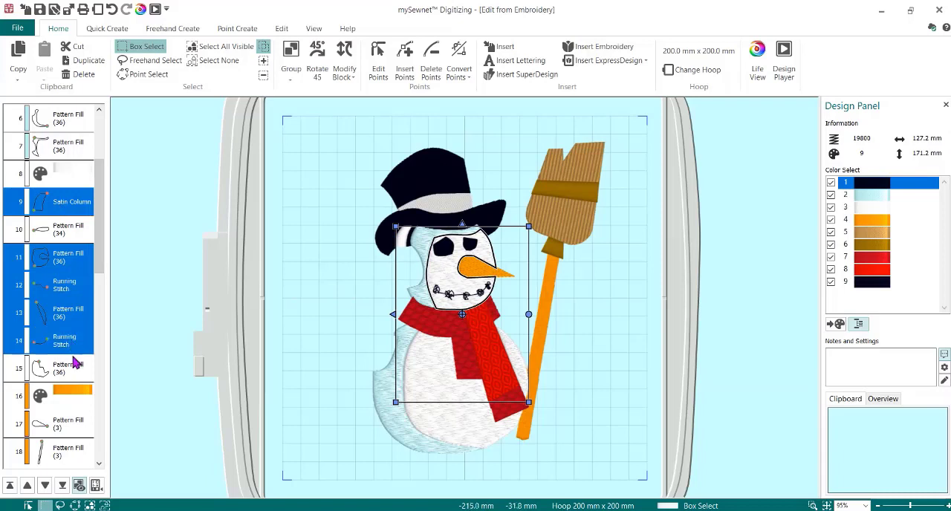
pyautogui.keyDown('ctrl'); pyautogui.click(78, 370); pyautogui.keyUp('ctrl')
pyautogui.press('Delete')
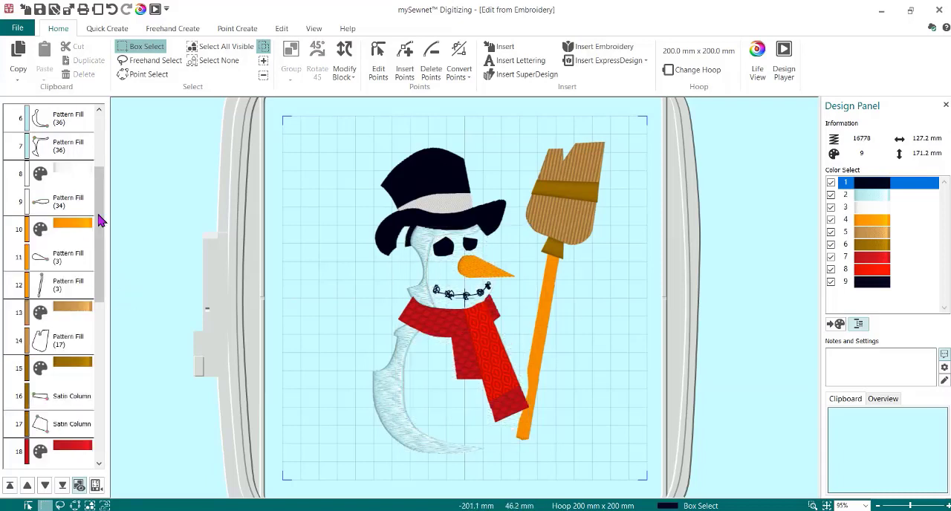
# - Delete the orange pattern fill that forms the broom handle, keeping the carrot nose
pyautogui.click(72, 205)
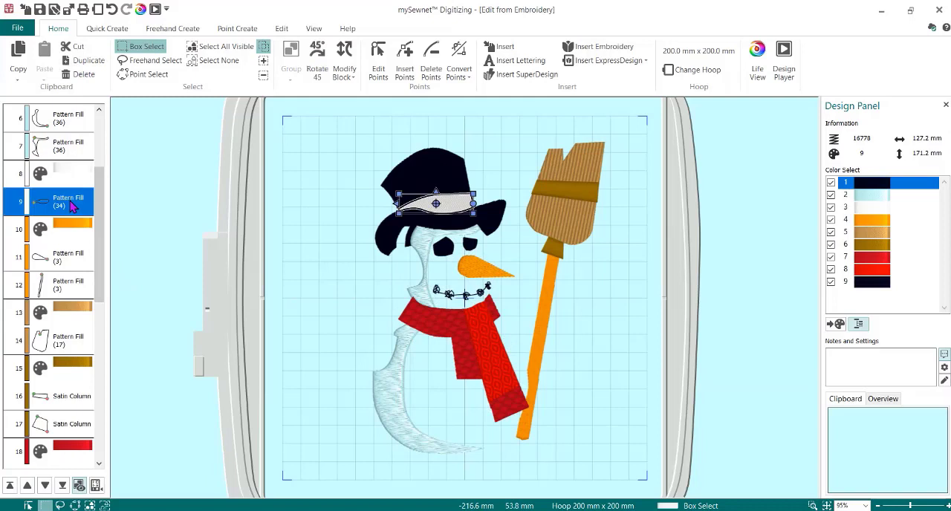
pyautogui.click(61, 262)
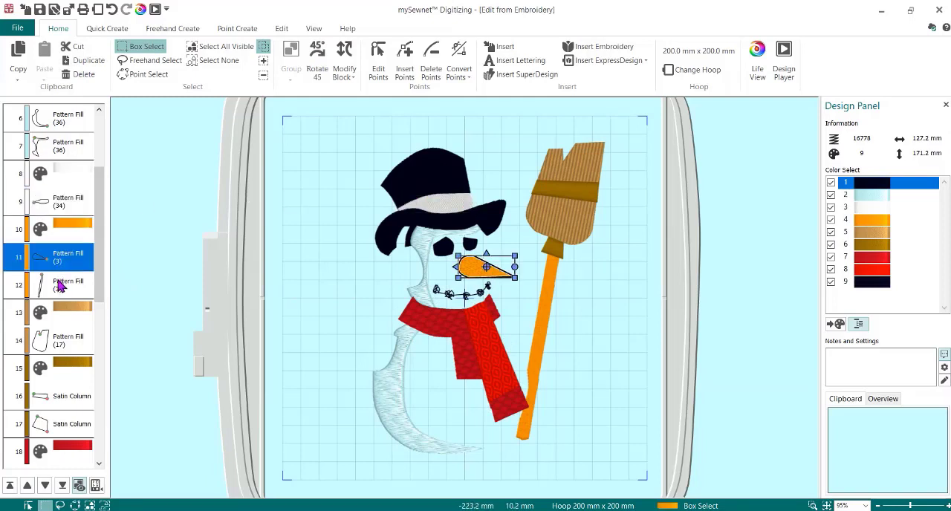
pyautogui.click(59, 288)
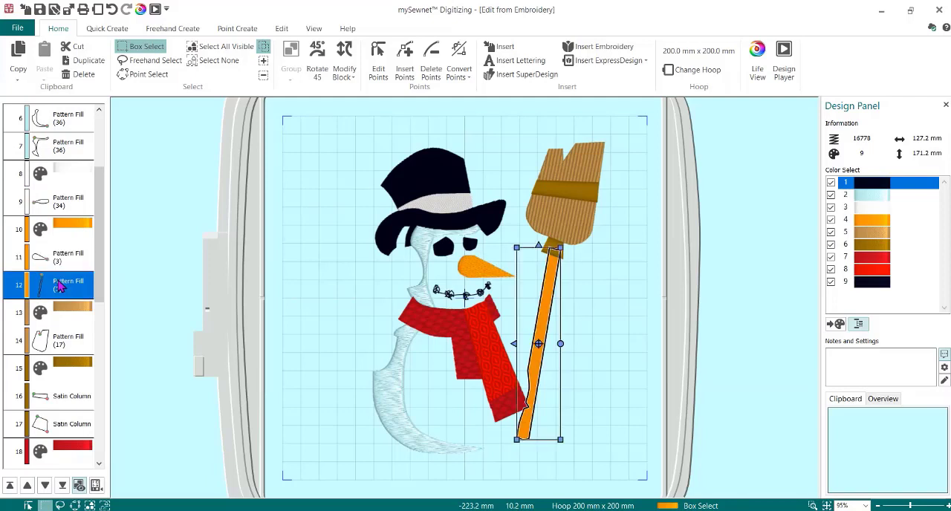
pyautogui.rightClick(60, 288)
pyautogui.click(85, 139)
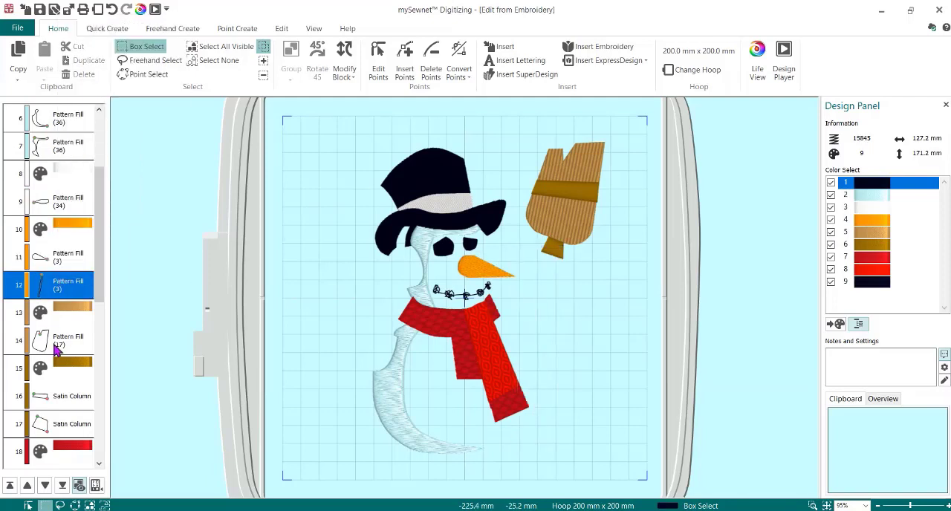
# - Delete the tan broom head fill and its leftover tan color change
pyautogui.click(64, 318)
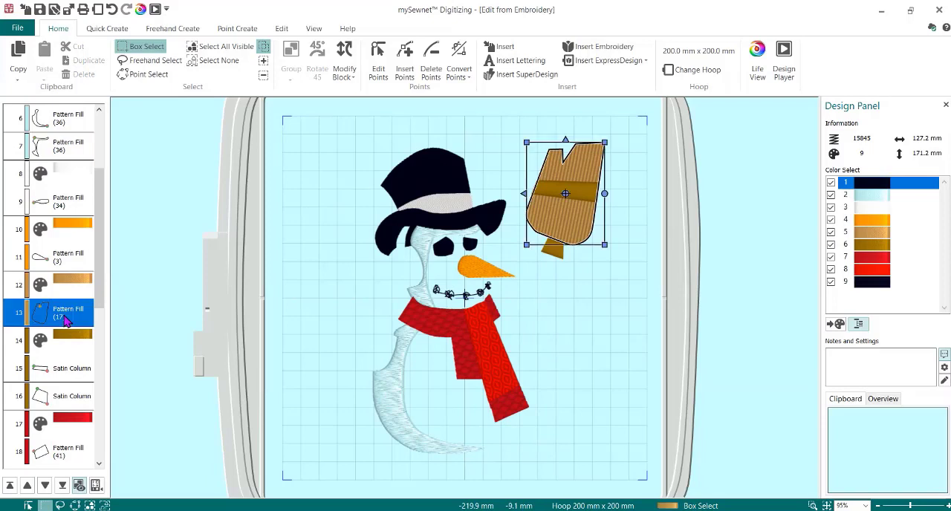
pyautogui.rightClick(64, 318)
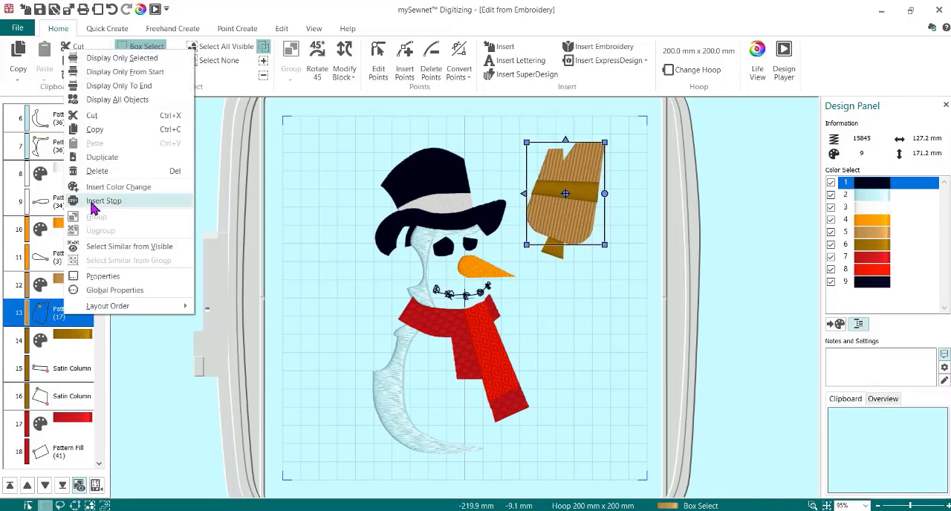
pyautogui.click(96, 171)
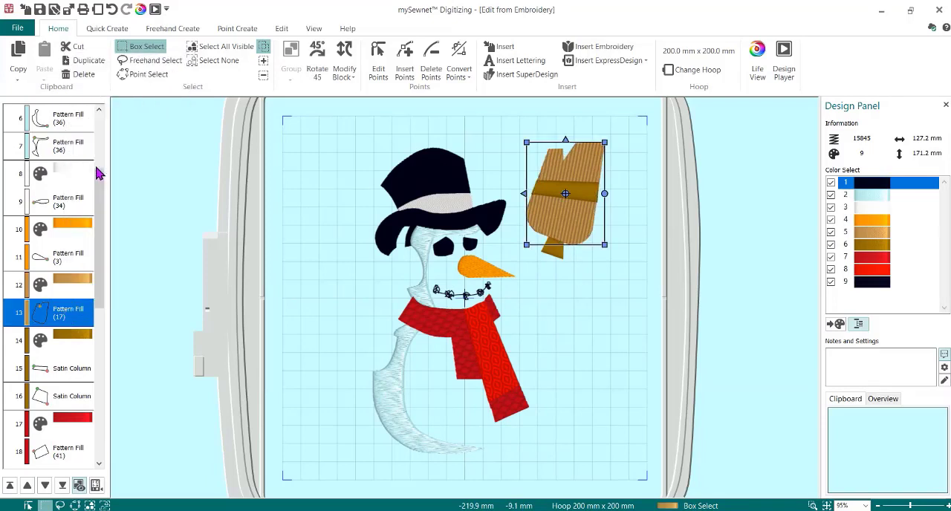
pyautogui.click(72, 284)
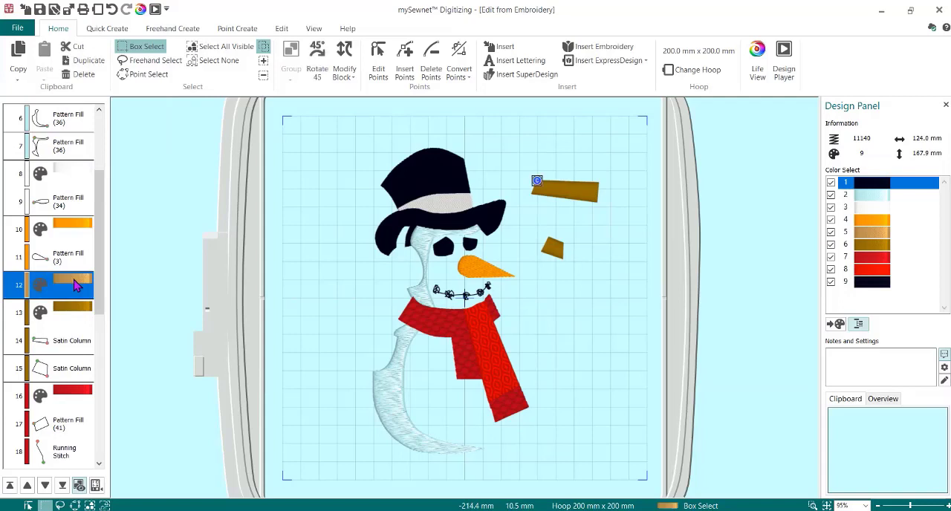
pyautogui.rightClick(76, 286)
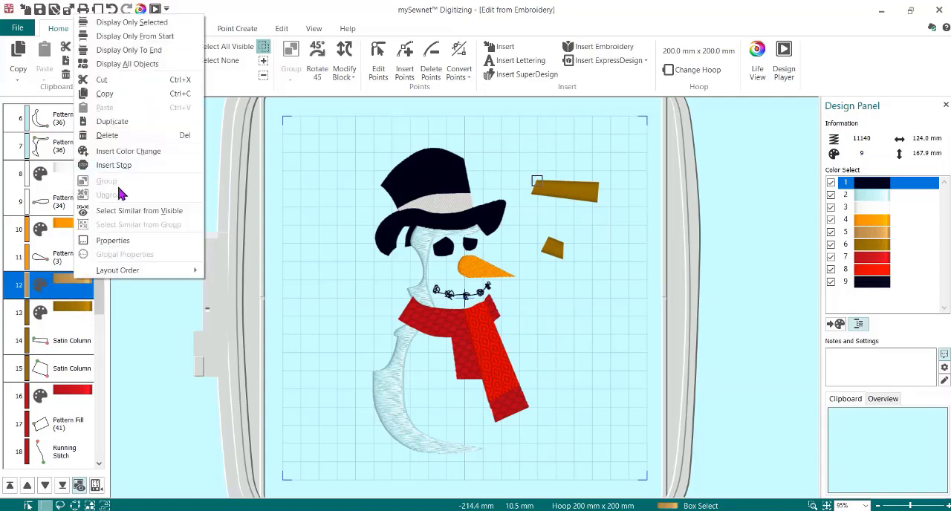
pyautogui.click(107, 135)
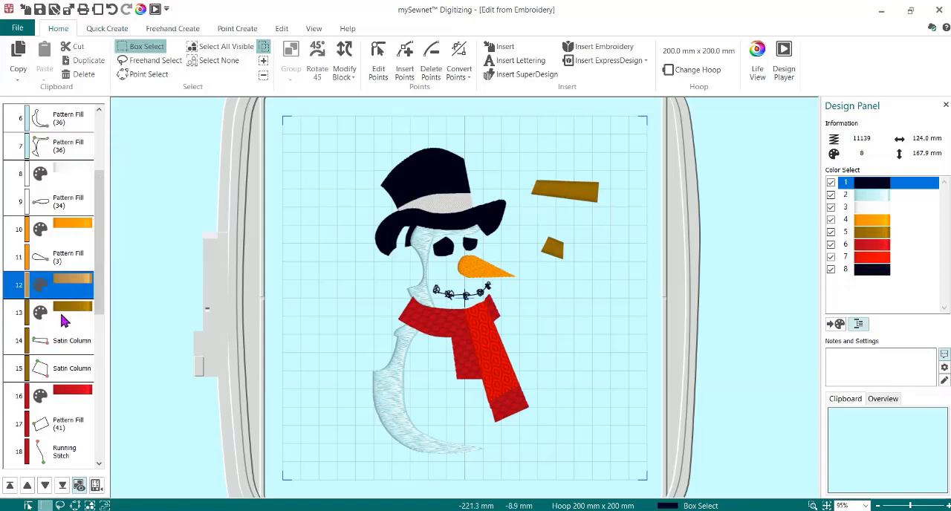
# - Delete the brown color change together with the two brown satin columns of the broom
pyautogui.click(76, 287)
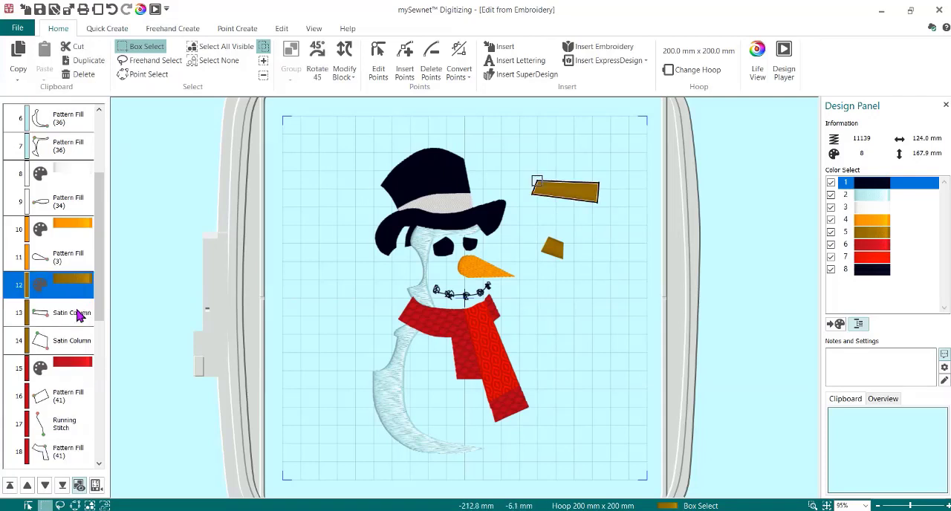
pyautogui.keyDown('shift'); pyautogui.click(69, 342); pyautogui.keyUp('shift')
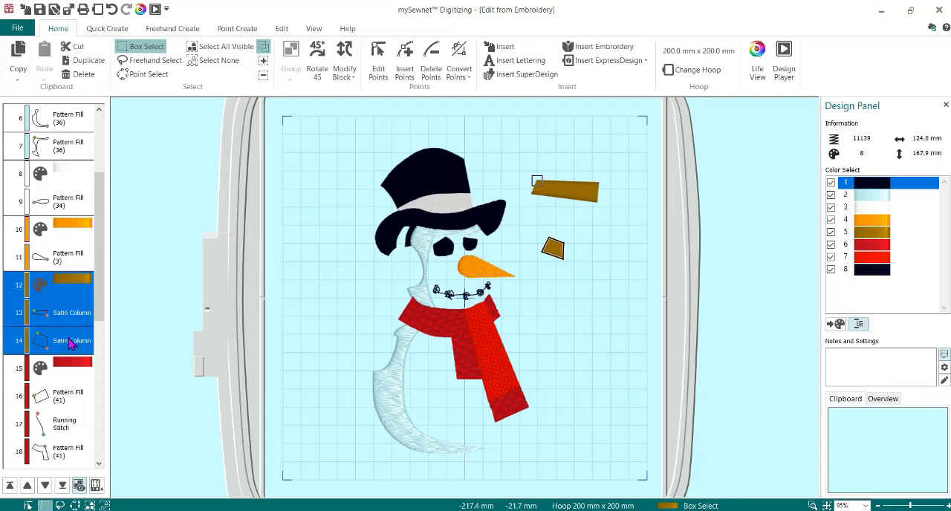
pyautogui.rightClick(69, 342)
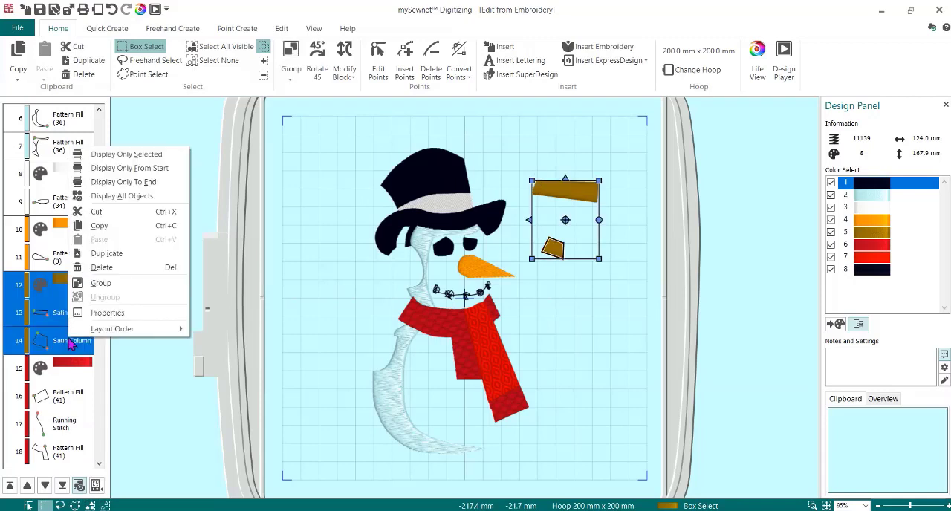
pyautogui.click(98, 267)
# - Delete the dark red pattern fill at the lower end of the hanging scarf tail
pyautogui.scroll(-2, 102, 263)
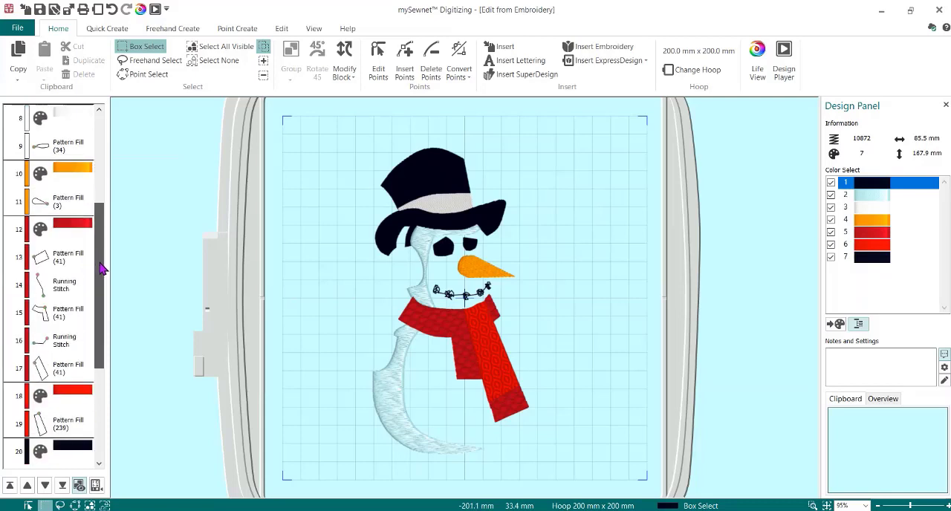
pyautogui.click(65, 258)
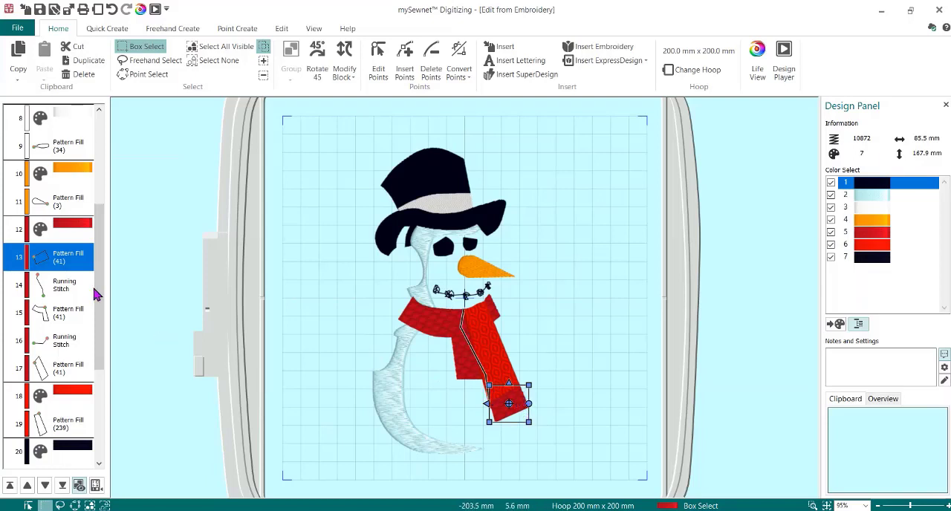
pyautogui.rightClick(45, 264)
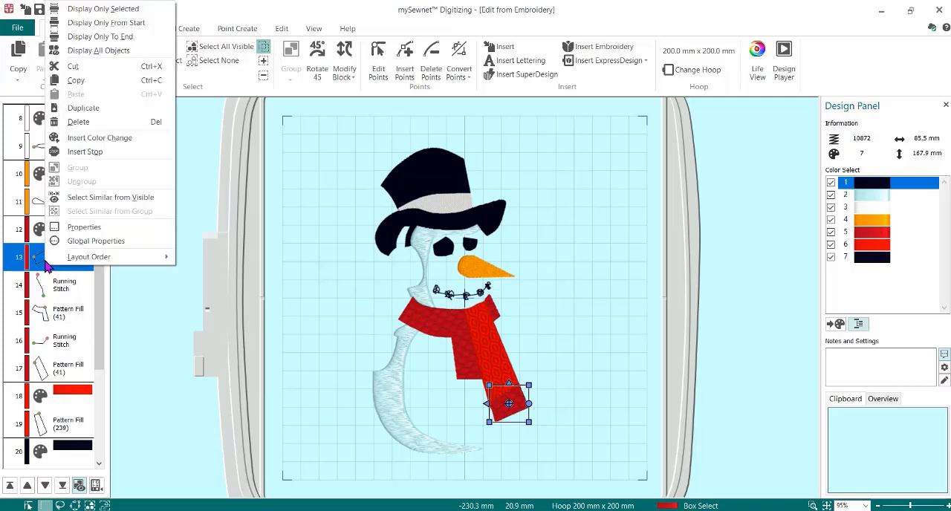
pyautogui.click(109, 122)
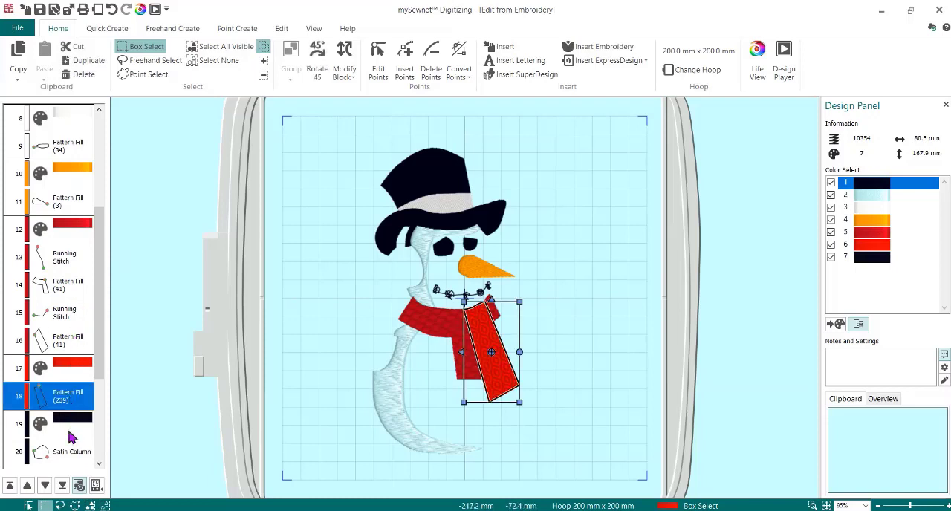
# - Delete the final black color block, from its color change through the last running stitch, removing the eyes and mouth
pyautogui.moveTo(100, 284); pyautogui.dragTo(99, 361)
pyautogui.click(55, 265)
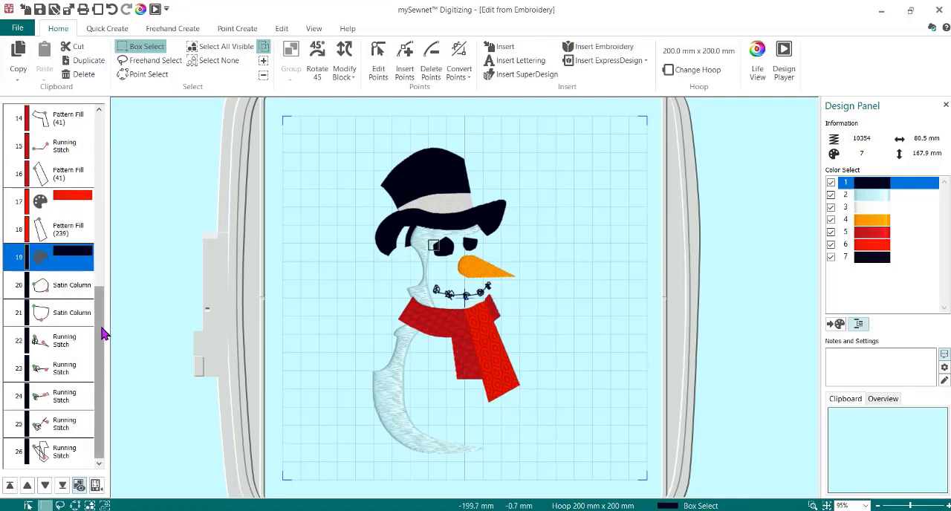
pyautogui.click(62, 288)
pyautogui.click(67, 252)
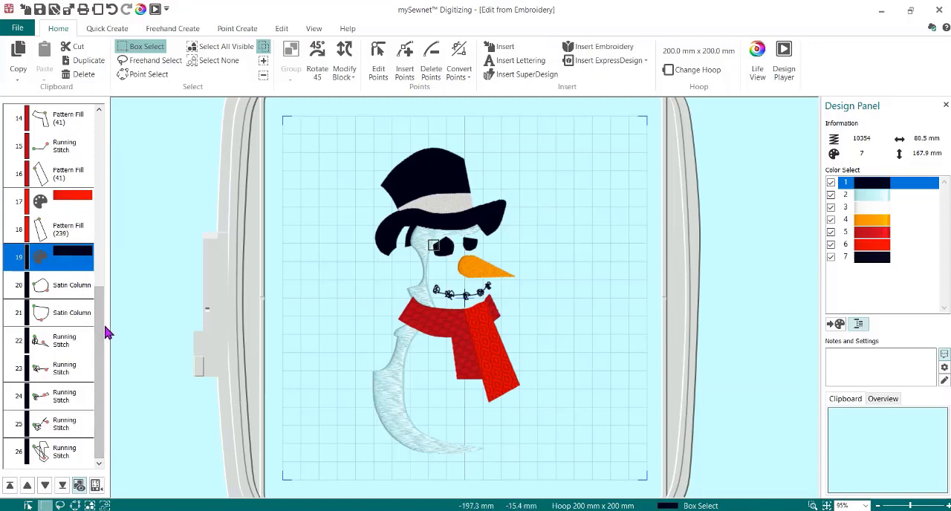
pyautogui.keyDown('shift'); pyautogui.click(67, 456); pyautogui.keyUp('shift')
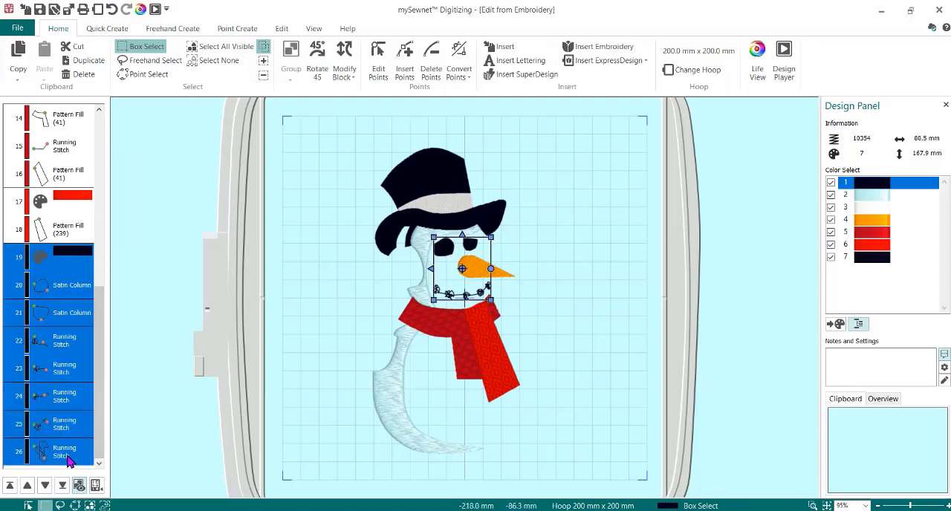
pyautogui.rightClick(56, 359)
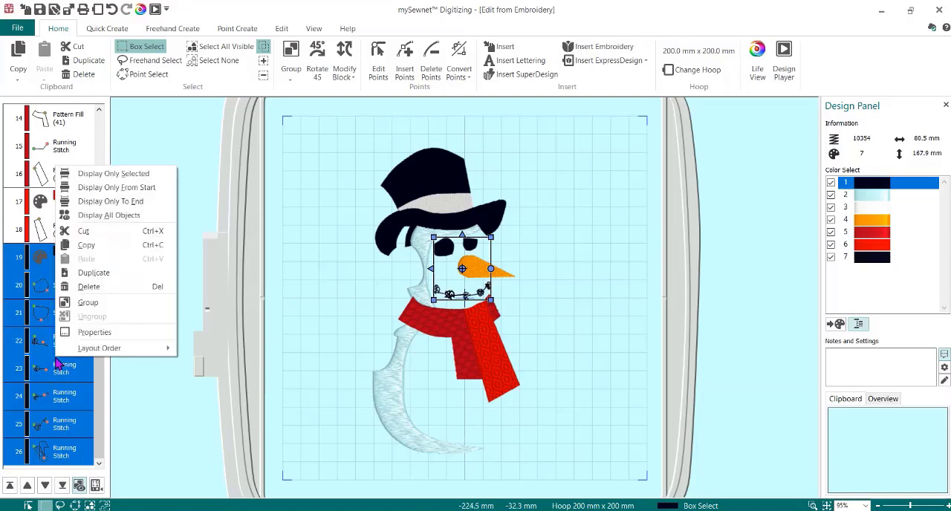
pyautogui.click(89, 286)
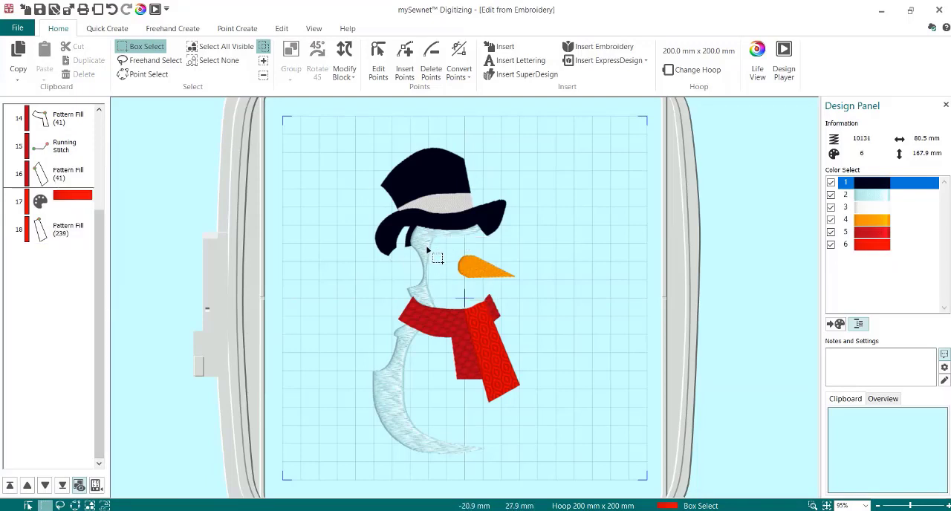
# - Delete the two light blue pattern fills that shade the snowman's body and head
pyautogui.moveTo(103, 283); pyautogui.dragTo(106, 206)
pyautogui.click(72, 235)
pyautogui.click(73, 235)
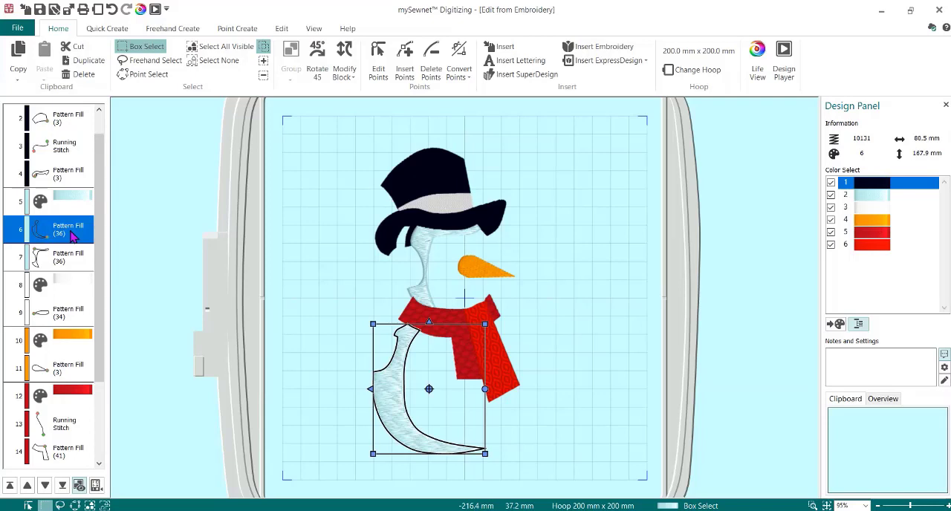
pyautogui.press('Delete')
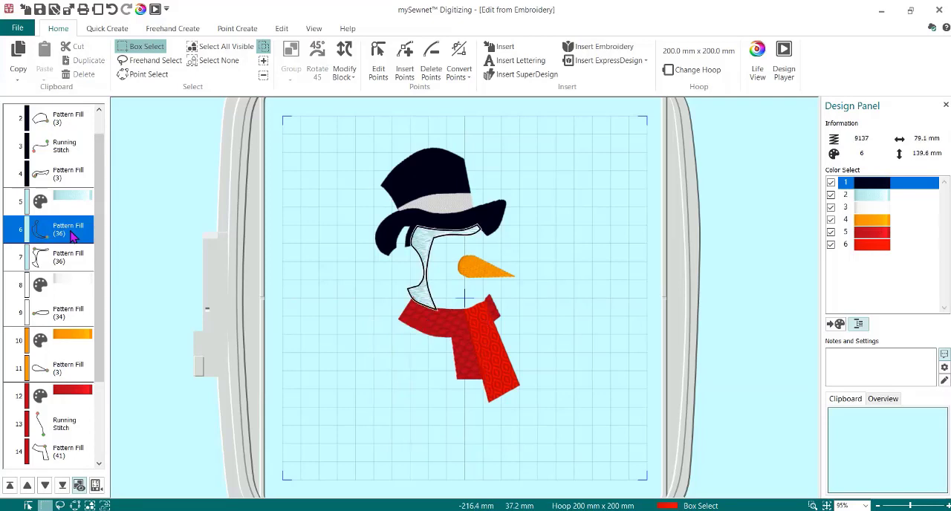
pyautogui.click(64, 239)
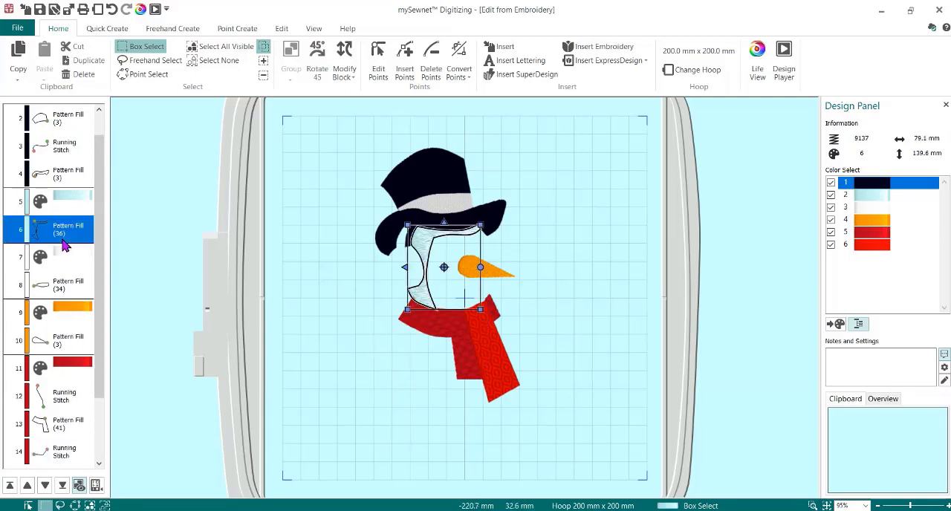
pyautogui.press('Delete')
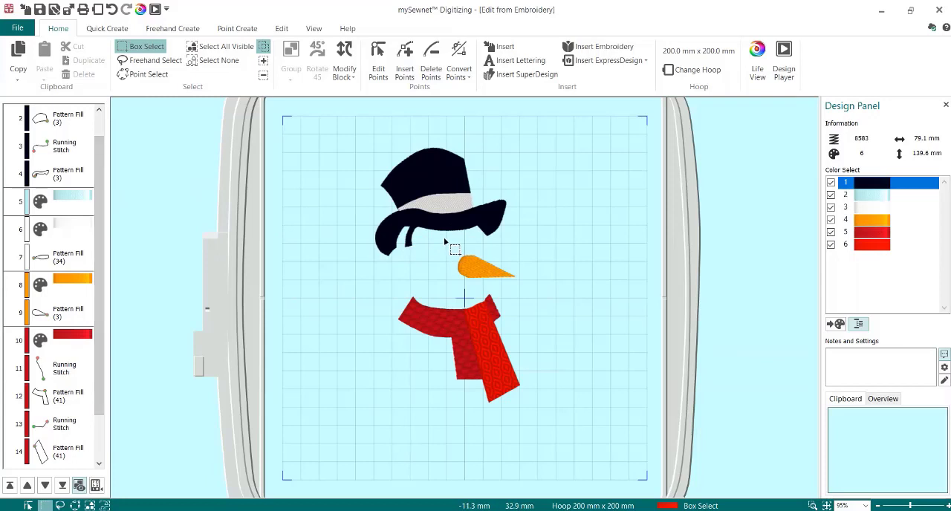
# - Delete the outline points of the thin strand hanging beneath the black hat brim so that the strand is removed
pyautogui.rightClick(316, 236)
pyautogui.click(415, 227)
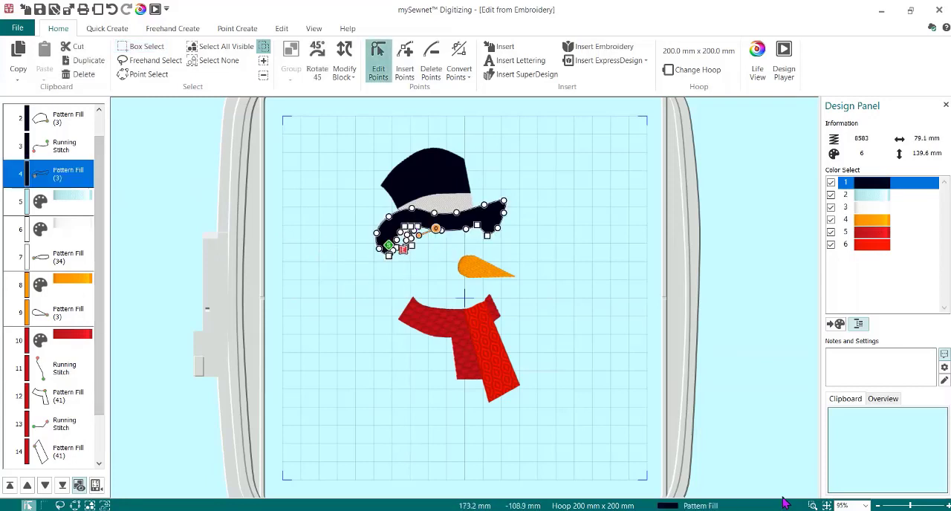
pyautogui.click(814, 506)
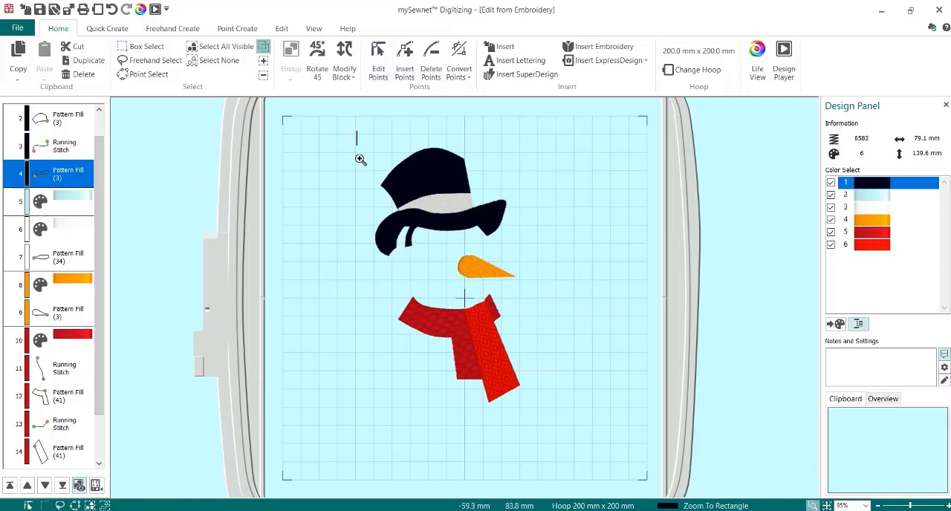
pyautogui.moveTo(360, 160); pyautogui.dragTo(572, 304)
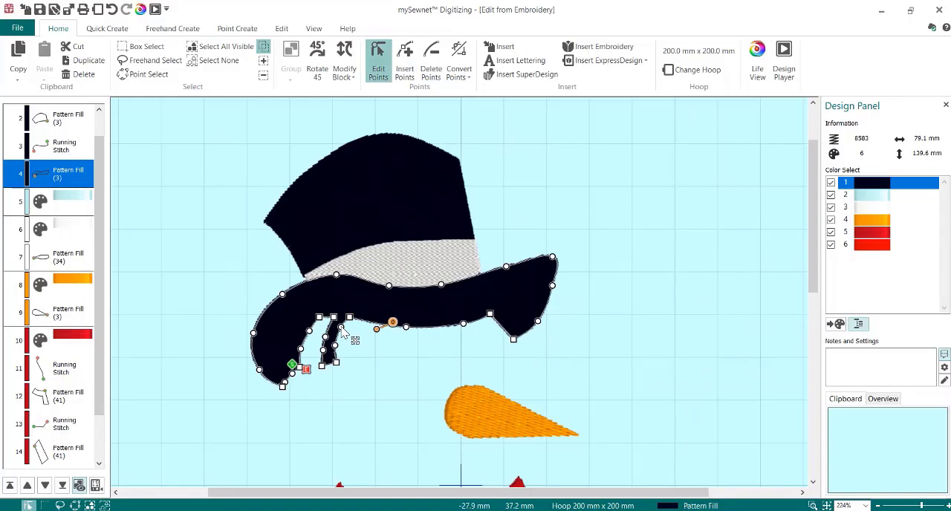
pyautogui.click(431, 63)
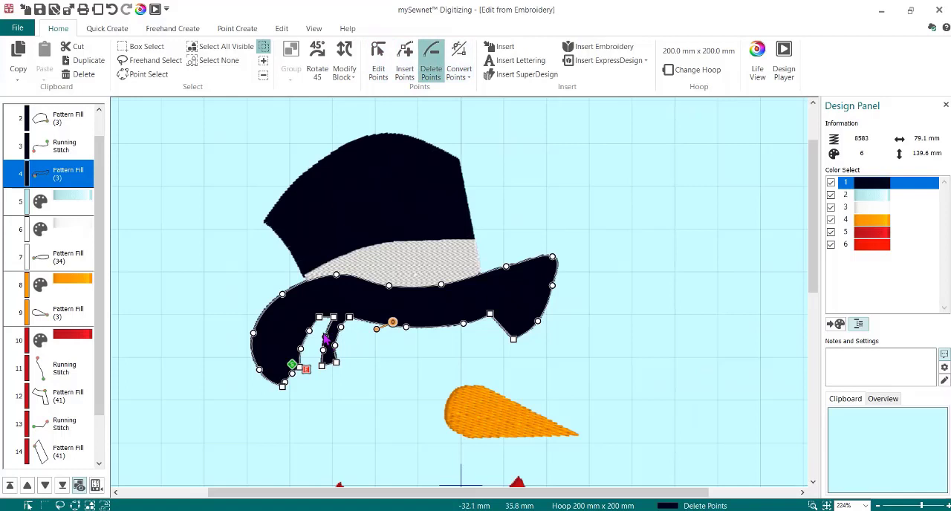
pyautogui.click(148, 47)
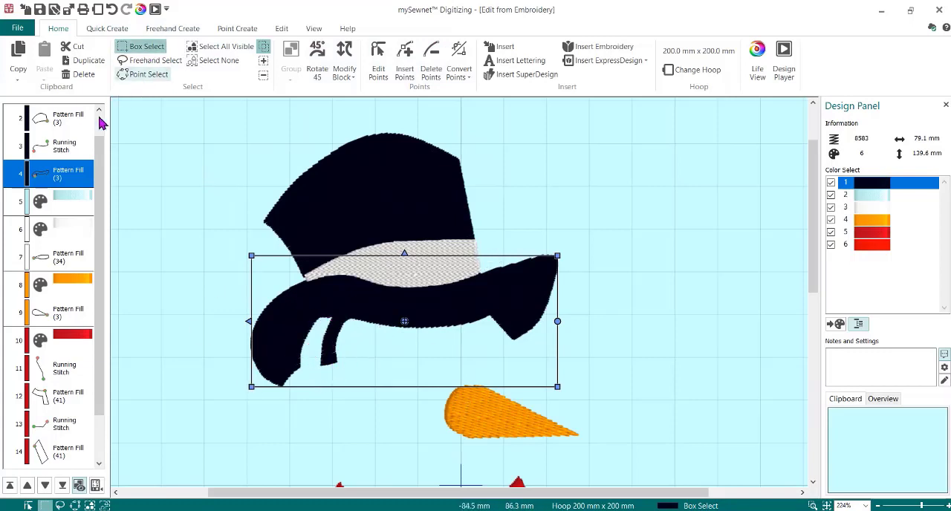
pyautogui.click(436, 64)
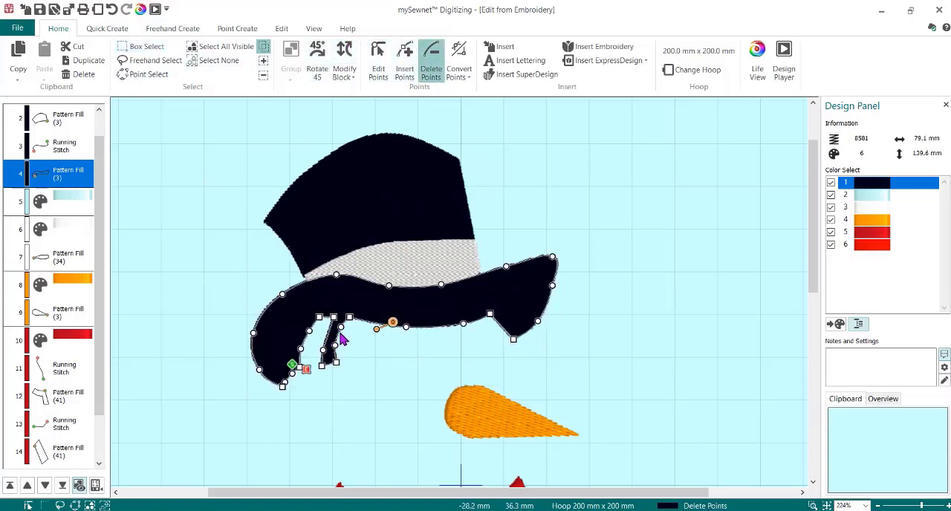
pyautogui.click(341, 327)
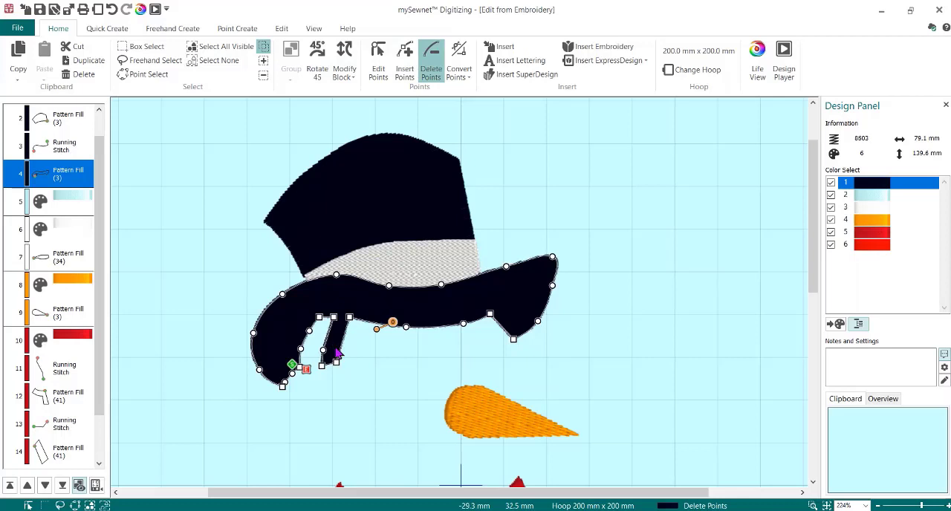
pyautogui.click(335, 365)
pyautogui.click(322, 365)
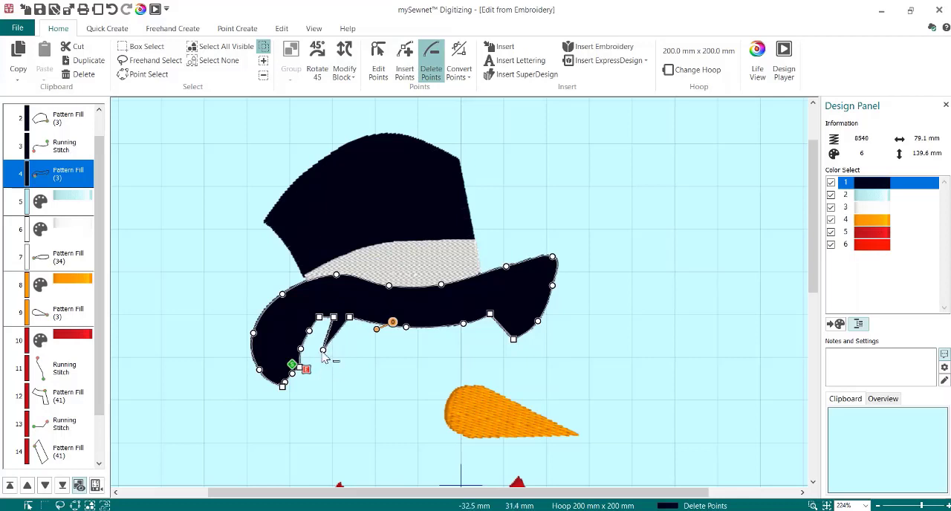
pyautogui.click(323, 350)
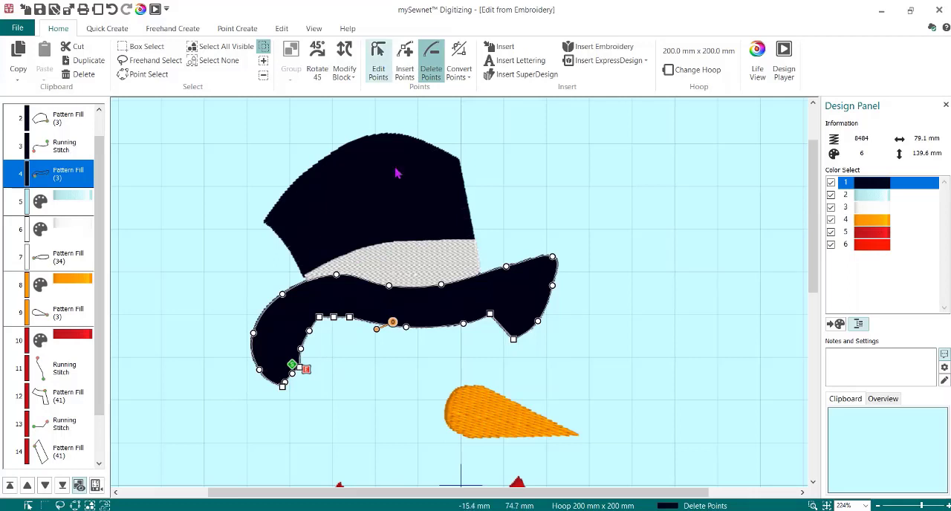
# - Convert the square points on the hat brim's underside to rounded points, including the two at the notch near the upturned tip
pyautogui.click(378, 63)
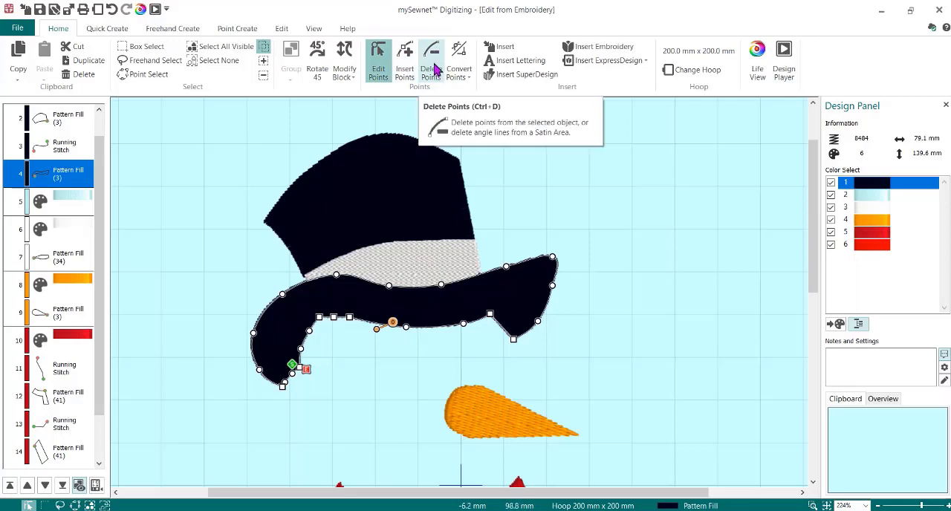
pyautogui.rightClick(320, 318)
pyautogui.click(333, 317)
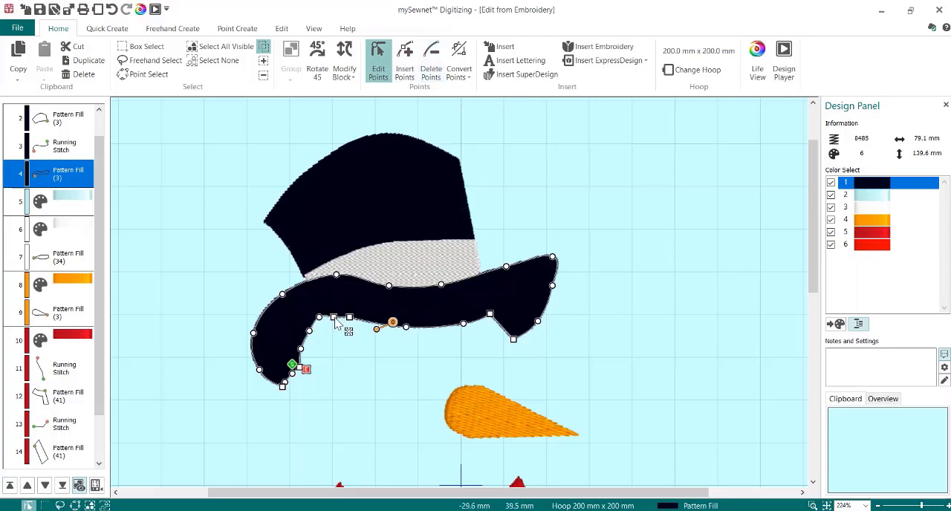
pyautogui.click(349, 317)
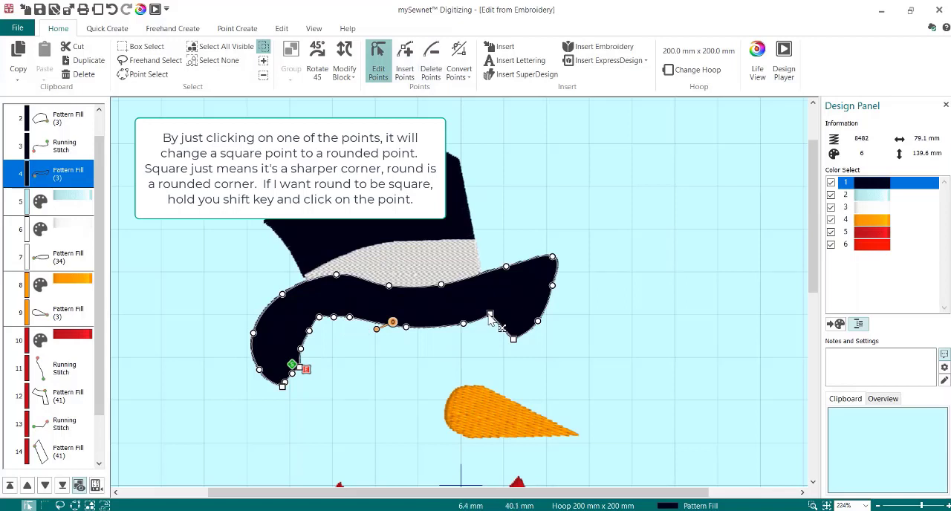
pyautogui.click(513, 339)
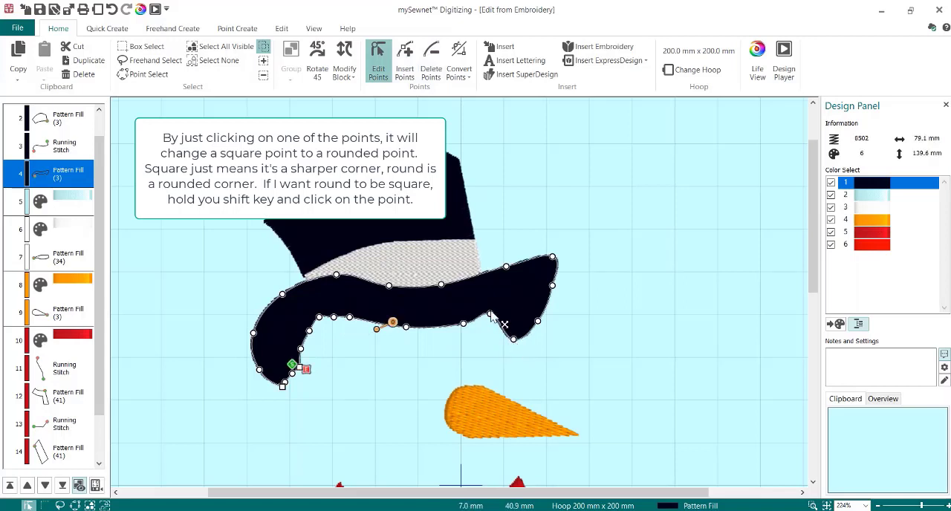
pyautogui.click(490, 315)
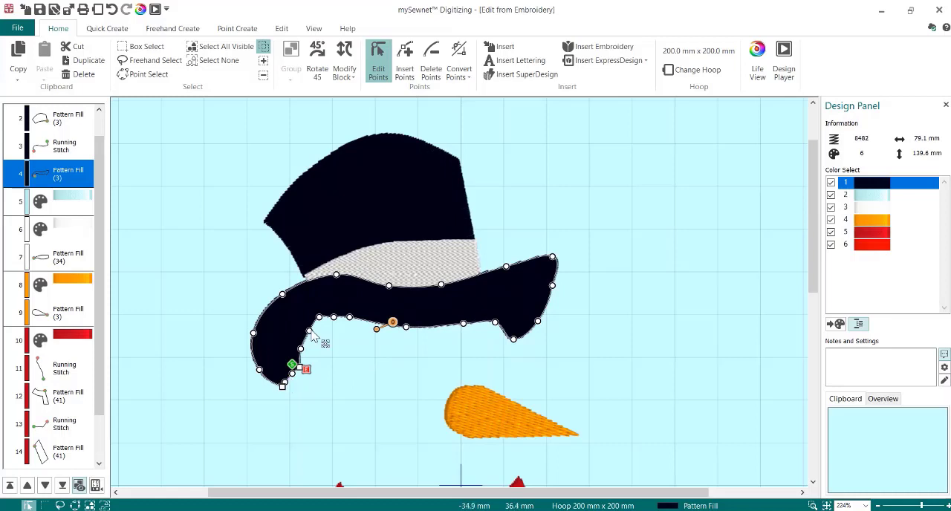
# - Reposition the points along the hat brim's underside to smooth its curve near both ends
pyautogui.moveTo(311, 332); pyautogui.dragTo(356, 329)
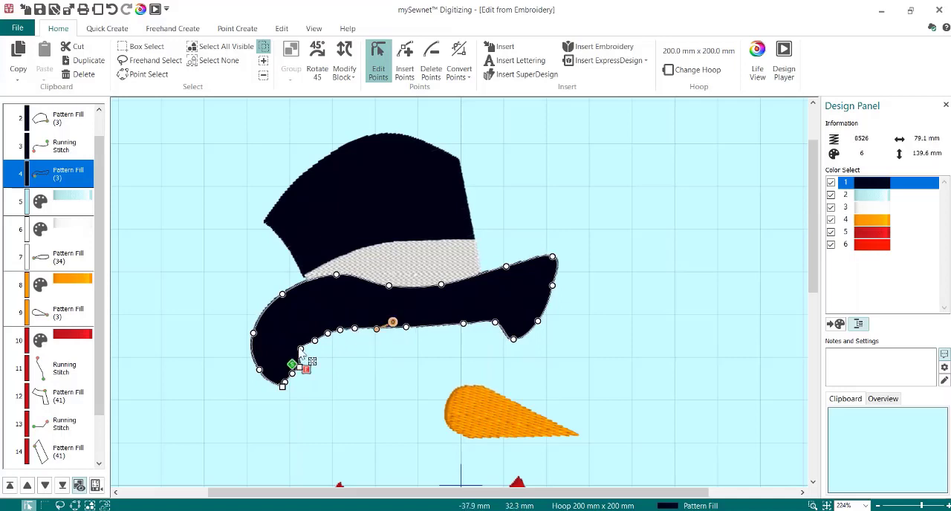
pyautogui.moveTo(301, 349); pyautogui.dragTo(304, 351)
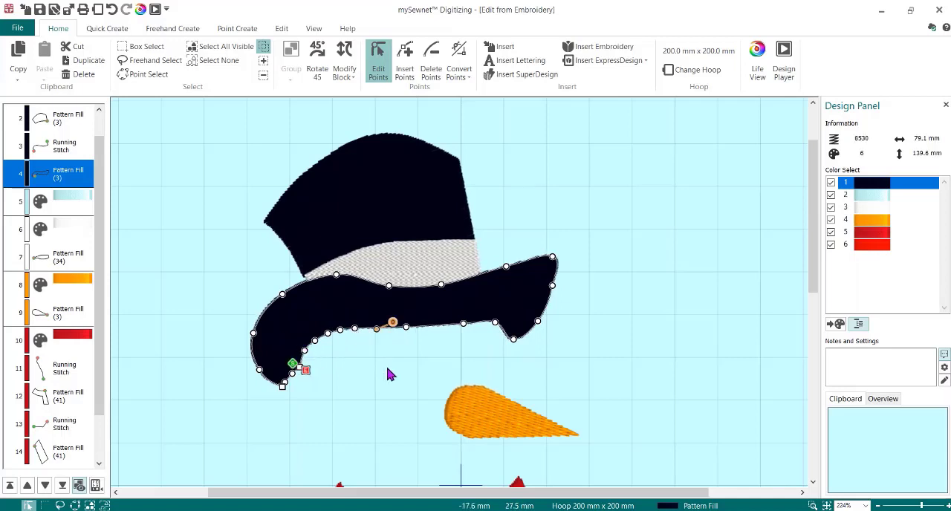
pyautogui.moveTo(497, 324); pyautogui.dragTo(474, 319)
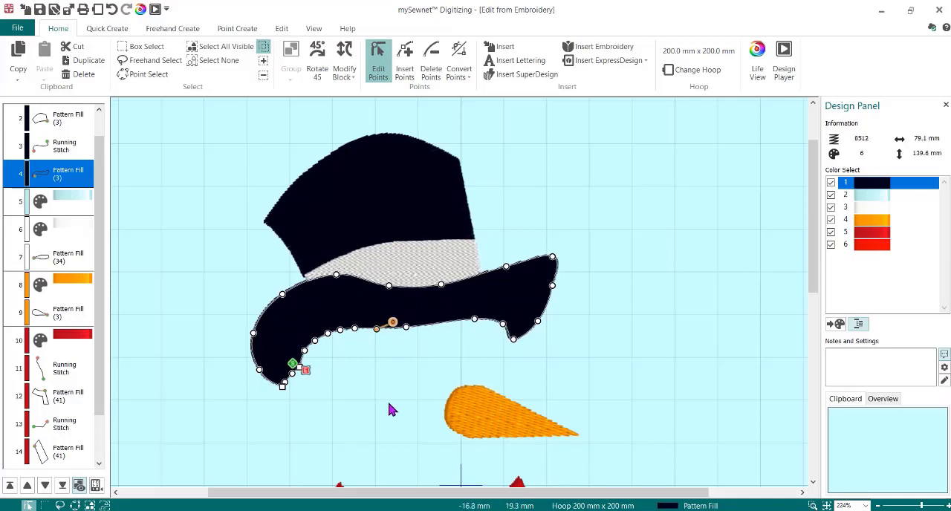
# - Change the white hat band's fill type from Pattern Fill to Satin Area
pyautogui.click(402, 269)
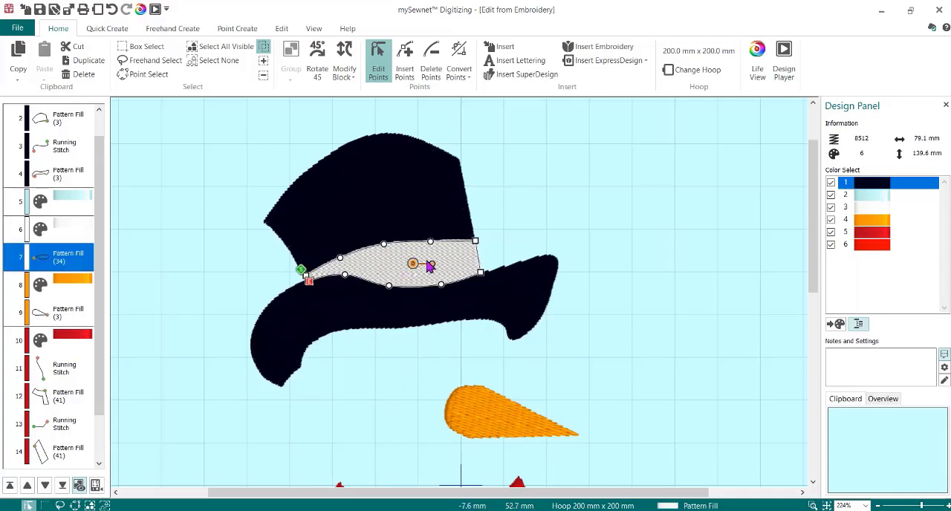
pyautogui.doubleClick(377, 265)
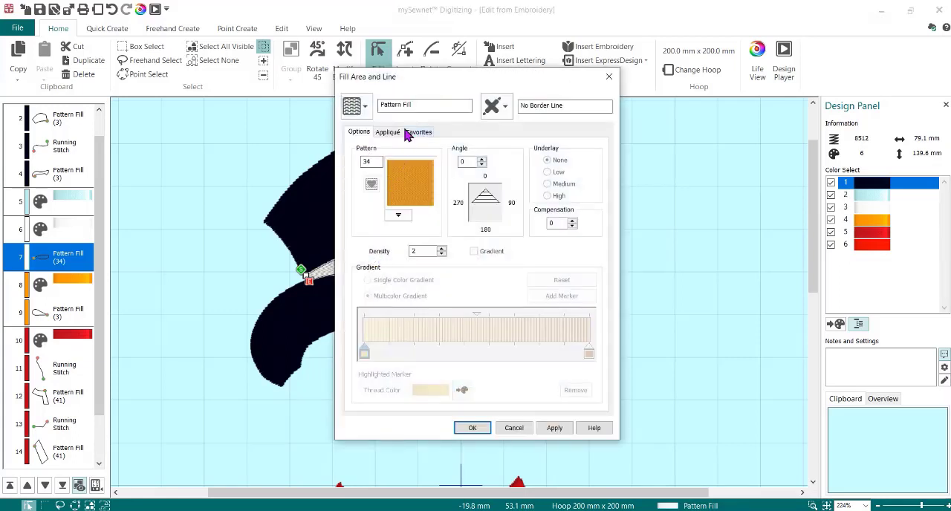
pyautogui.click(364, 107)
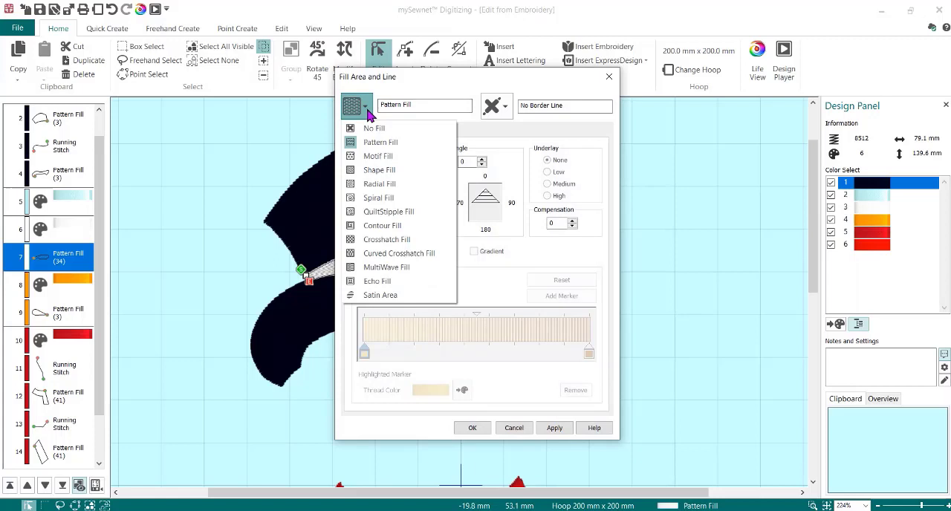
pyautogui.click(380, 295)
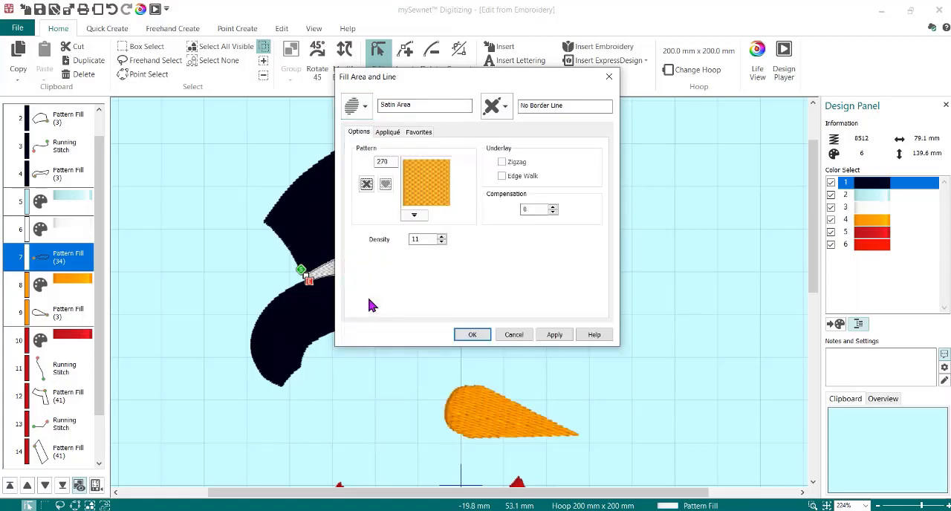
# - Pick a vertically striped satin pattern from the pattern library for the hat band
pyautogui.click(413, 216)
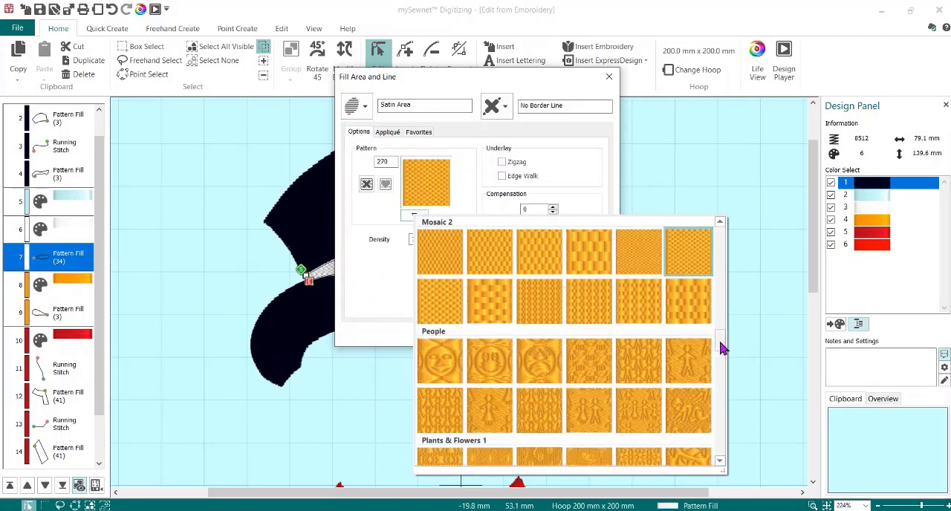
pyautogui.scroll(-1, 724, 351)
pyautogui.moveTo(724, 351); pyautogui.dragTo(726, 419)
pyautogui.click(522, 317)
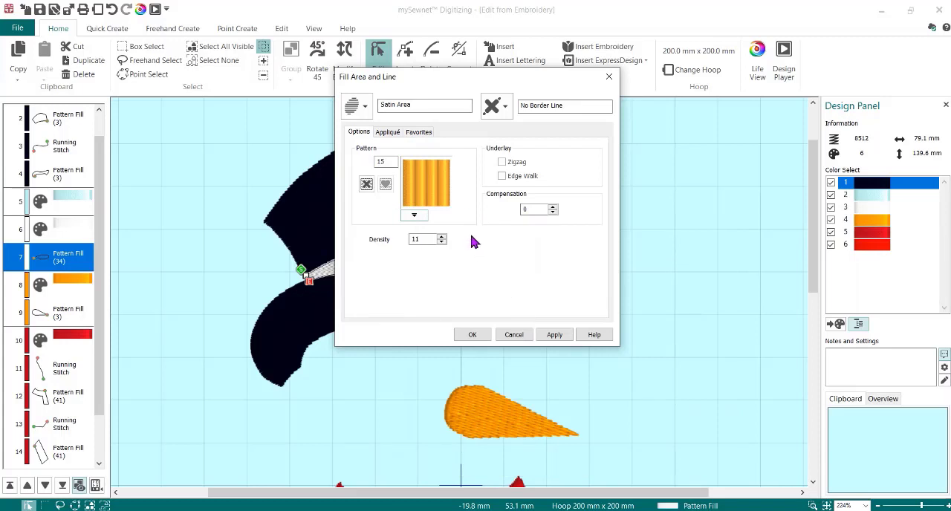
# - Set the hat band's satin pattern number to 0 and its density to 2
pyautogui.doubleClick(387, 163)
pyautogui.write('0')
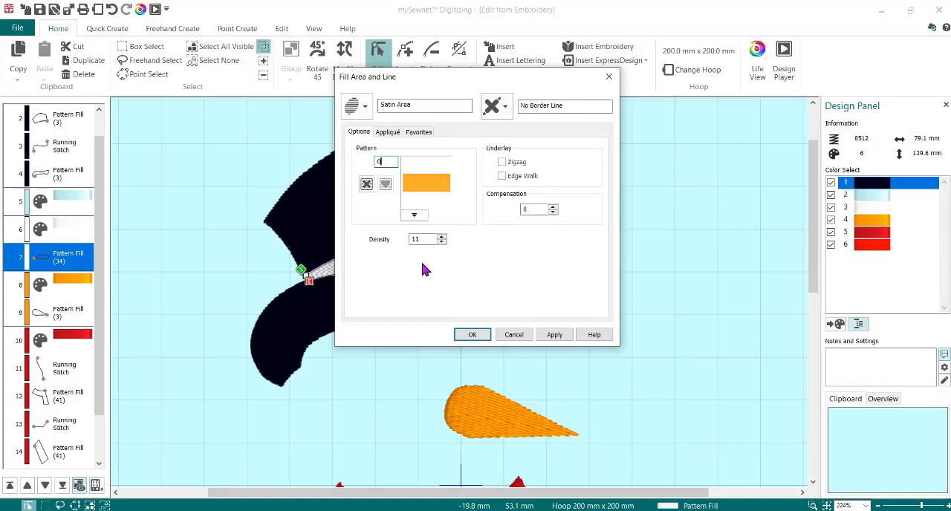
pyautogui.click(481, 334)
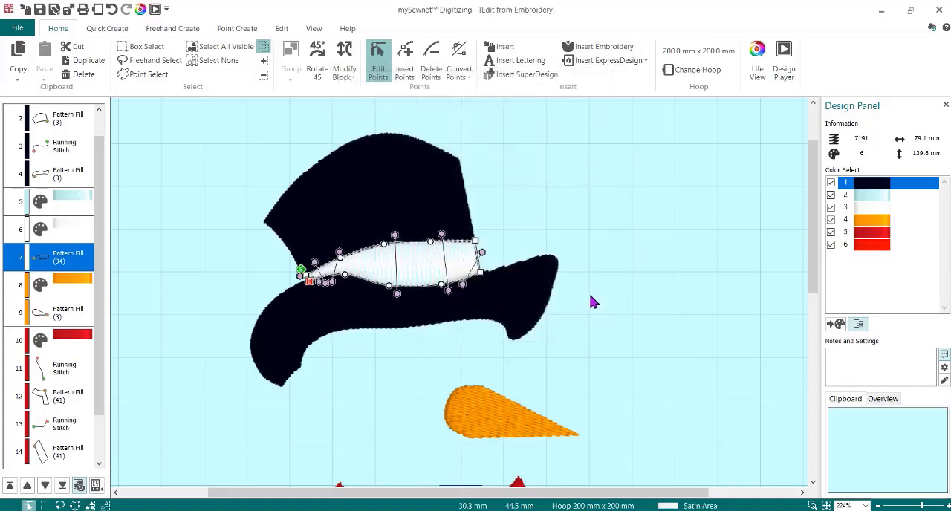
pyautogui.doubleClick(425, 272)
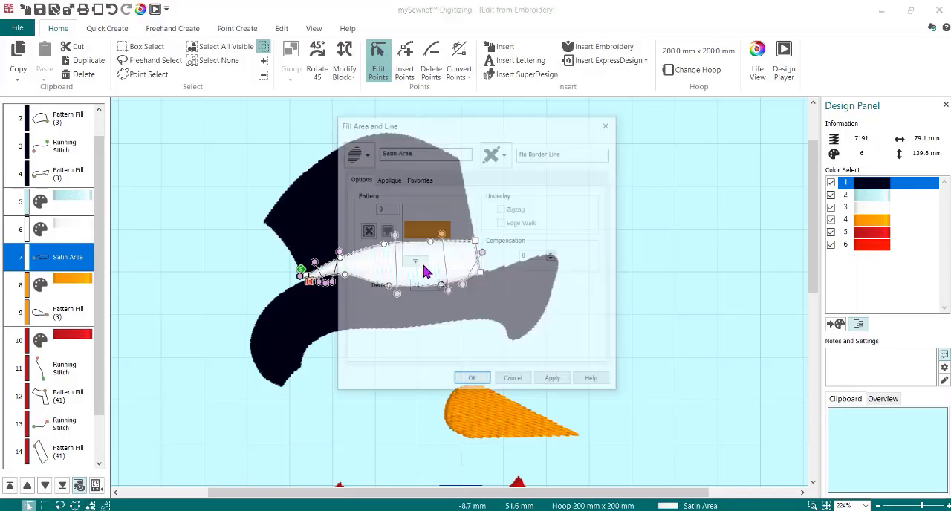
pyautogui.moveTo(429, 287); pyautogui.dragTo(405, 286)
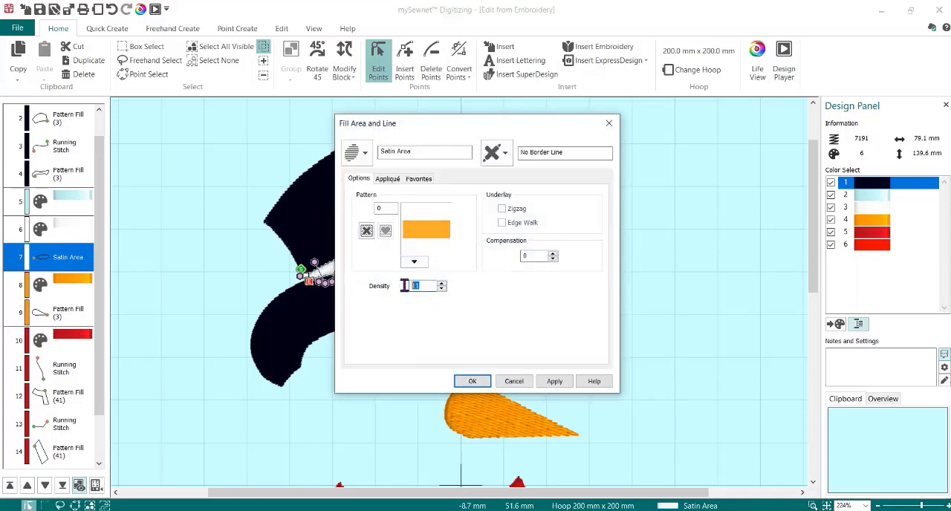
pyautogui.click(472, 380)
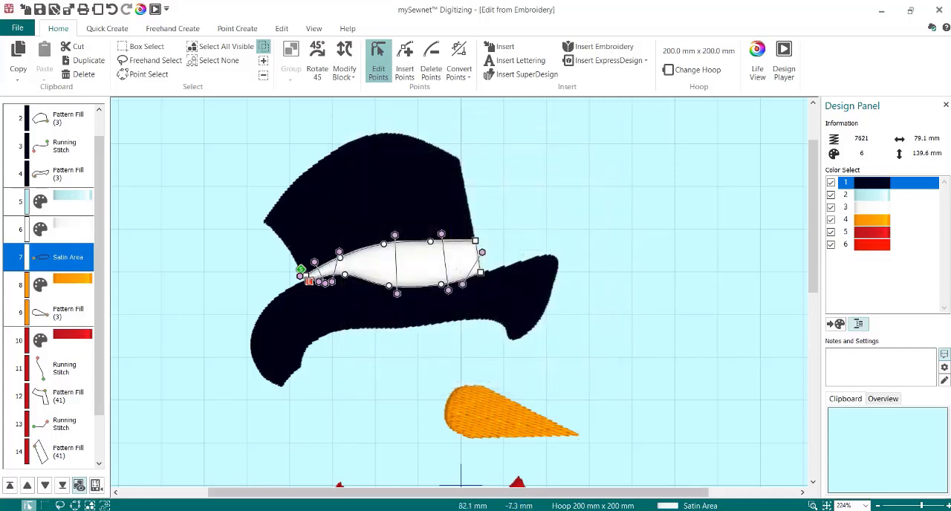
# - Set the hat band's satin pattern to the vertically striped number 261 from the Gradient & Lace category
pyautogui.doubleClick(420, 271)
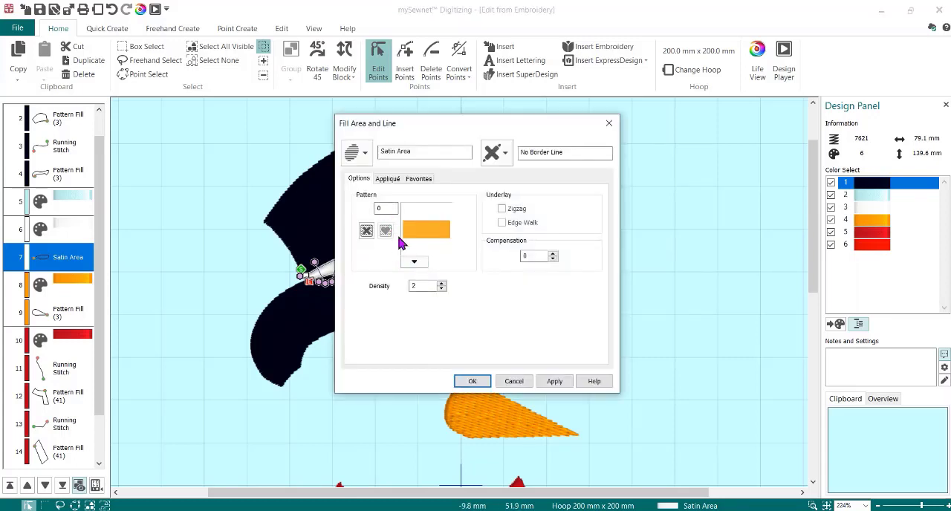
pyautogui.click(414, 262)
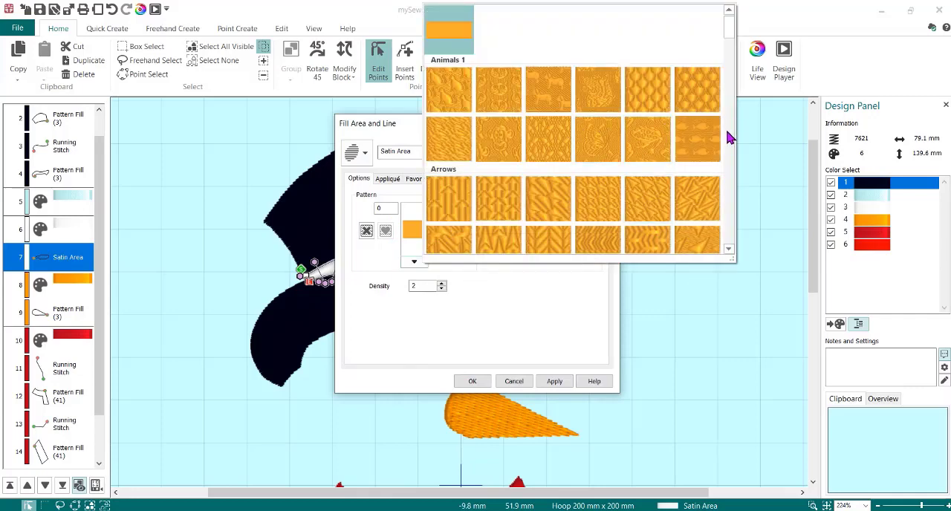
pyautogui.moveTo(727, 26); pyautogui.dragTo(736, 89)
pyautogui.click(736, 89)
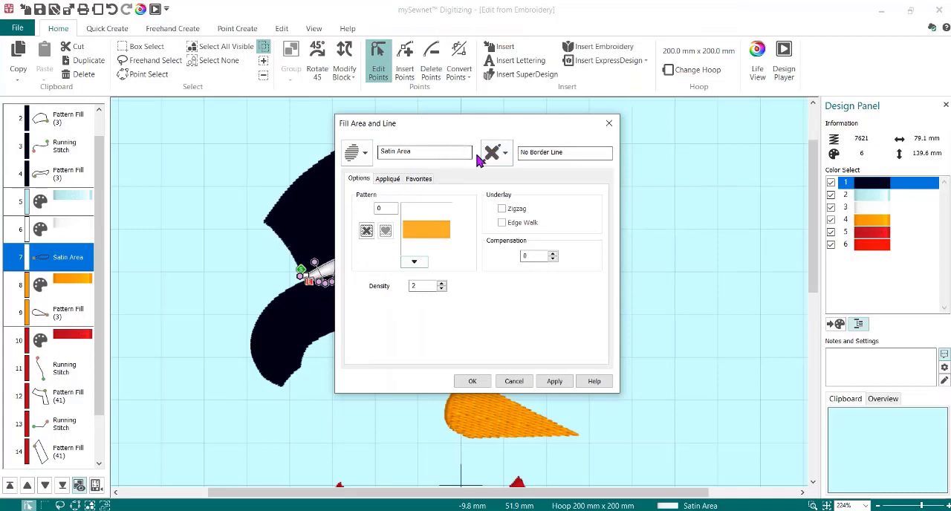
pyautogui.click(413, 262)
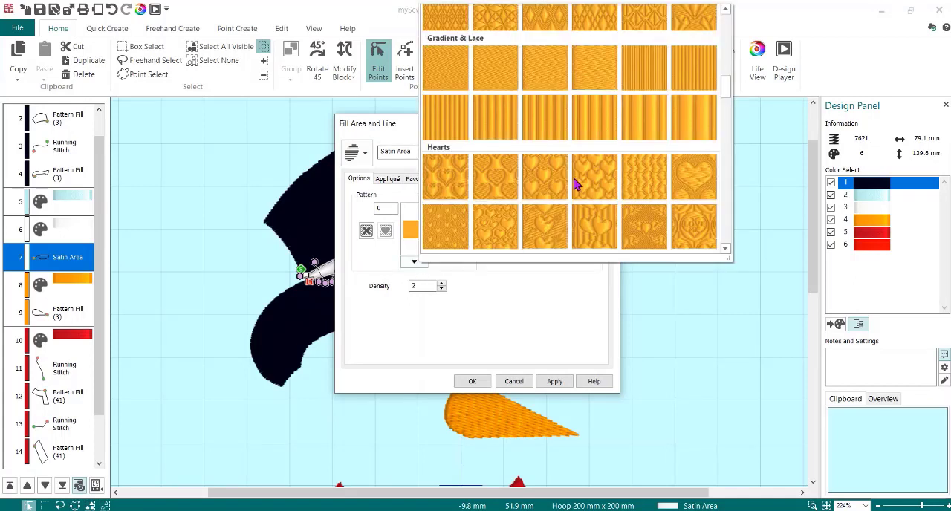
pyautogui.click(554, 119)
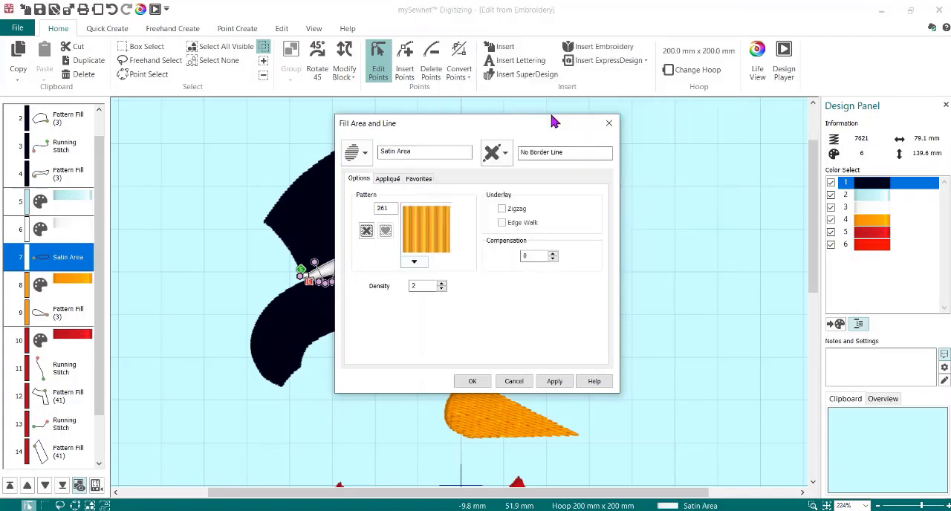
pyautogui.click(472, 387)
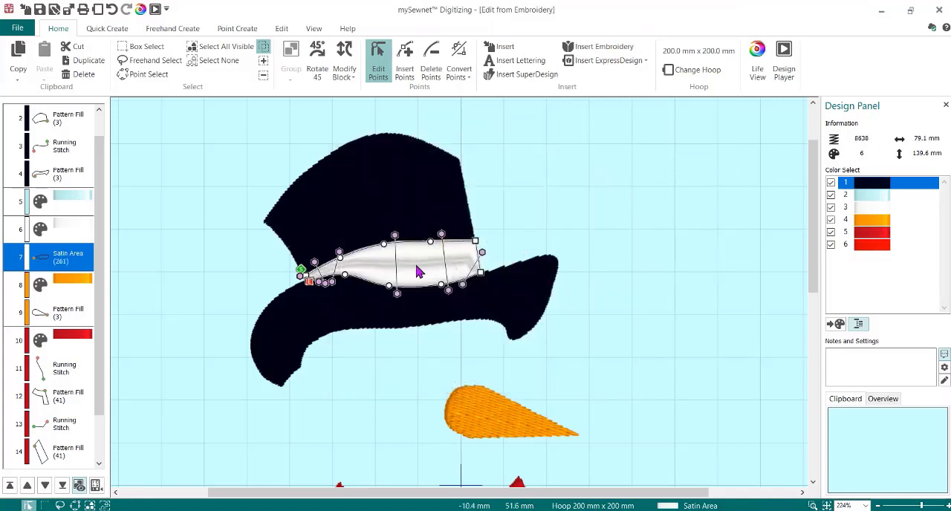
# - Set the hat band's satin pattern to the narrower striped number 259 from Gradient & Lace
pyautogui.doubleClick(417, 272)
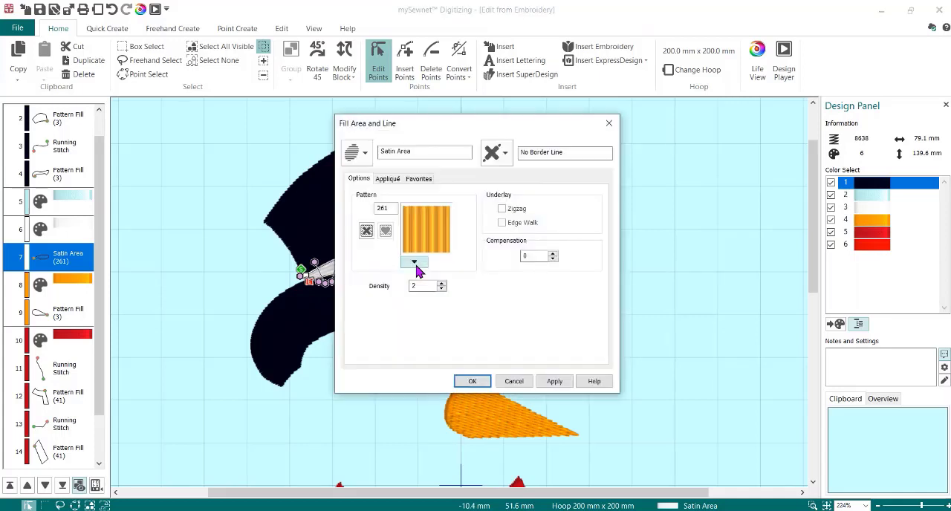
pyautogui.click(416, 262)
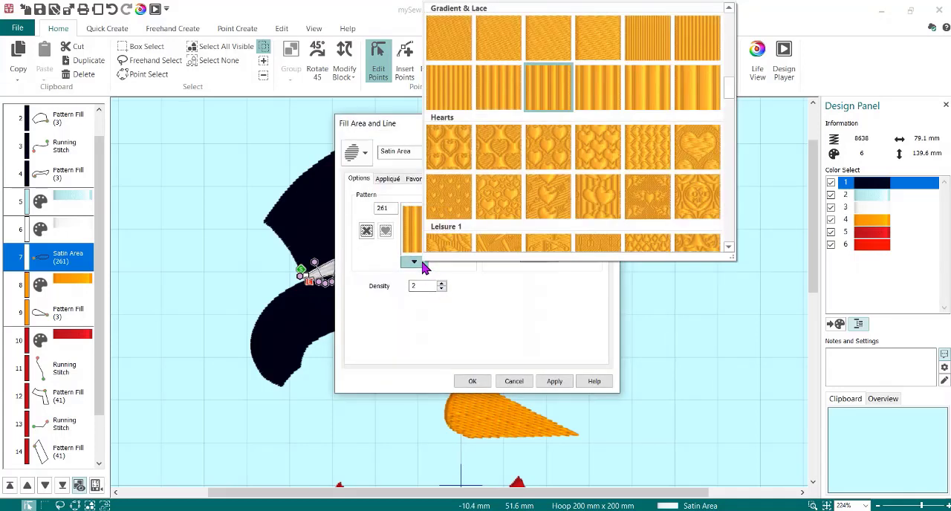
pyautogui.click(449, 91)
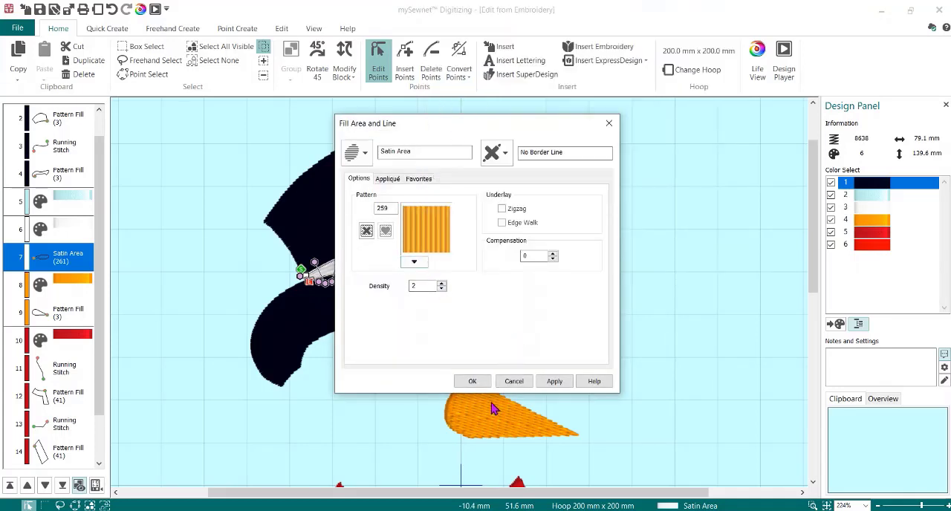
pyautogui.click(470, 382)
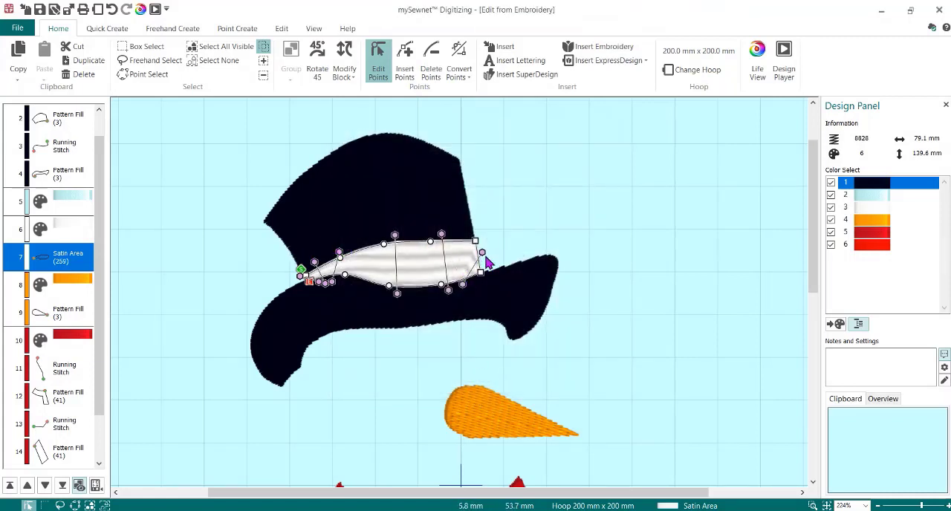
# - Reposition the hat band's stitch angle lines and round its right end by converting the corner point to a curve point
pyautogui.moveTo(482, 254); pyautogui.dragTo(474, 234)
pyautogui.moveTo(448, 290); pyautogui.dragTo(445, 291)
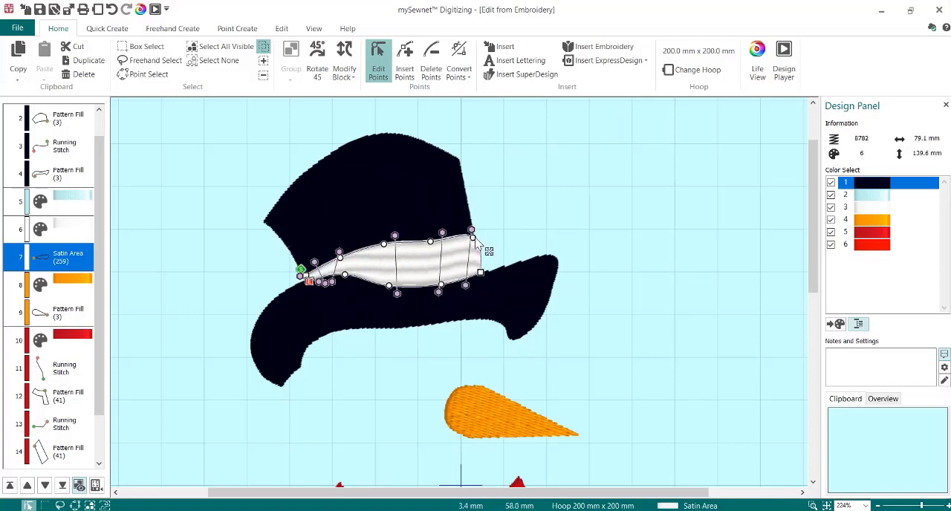
pyautogui.rightClick(481, 273)
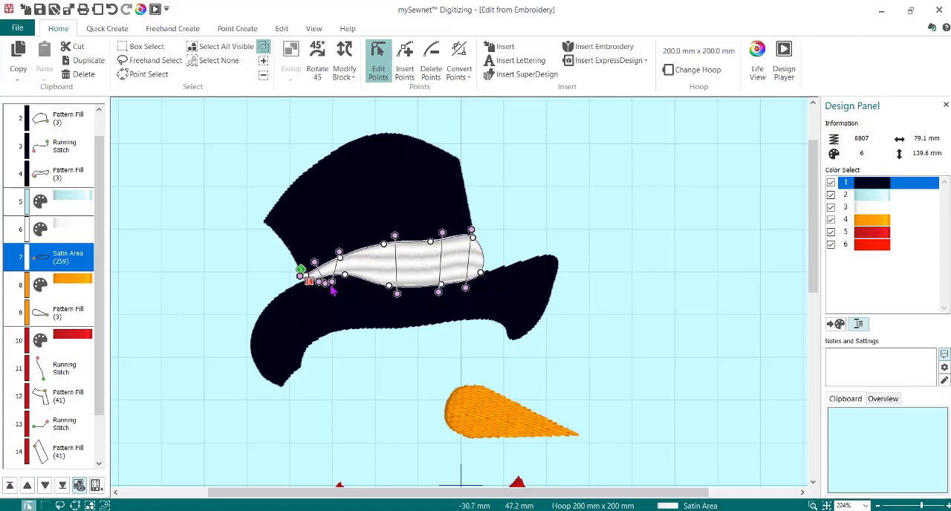
pyautogui.moveTo(333, 287)
pyautogui.mouseDown()
pyautogui.moveTo(347, 278)
pyautogui.moveTo(324, 283)
pyautogui.mouseUp()
pyautogui.moveTo(401, 242); pyautogui.dragTo(413, 238)
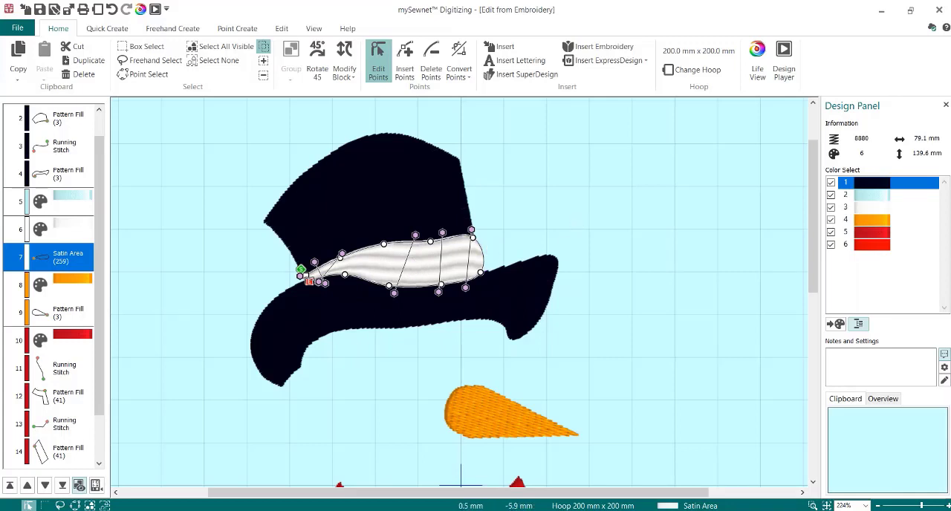
# - Delete the unused pale blue color change that precedes the white hat band
pyautogui.click(60, 205)
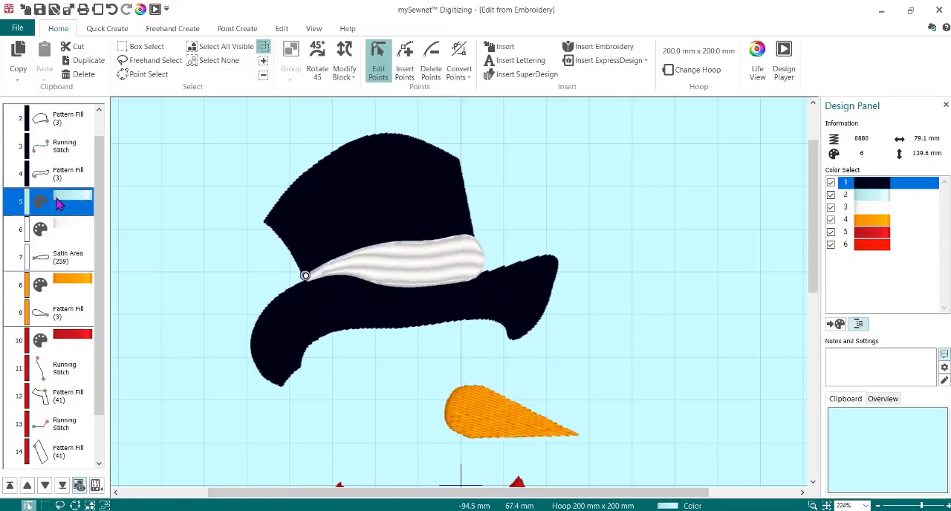
pyautogui.press('Delete')
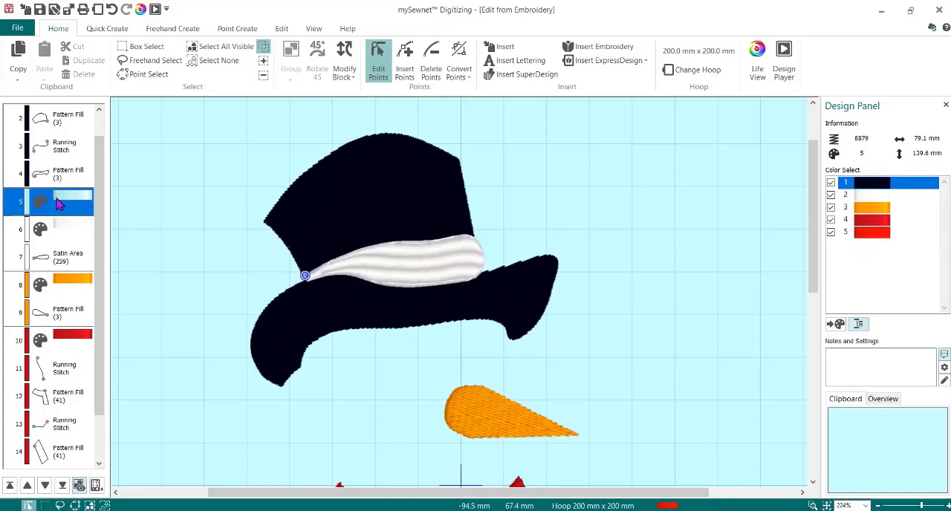
# - Insert a color change after the orange nose's pattern fill, using Robison-Anton Rayon 40 thread 2479 Almond
pyautogui.click(73, 291)
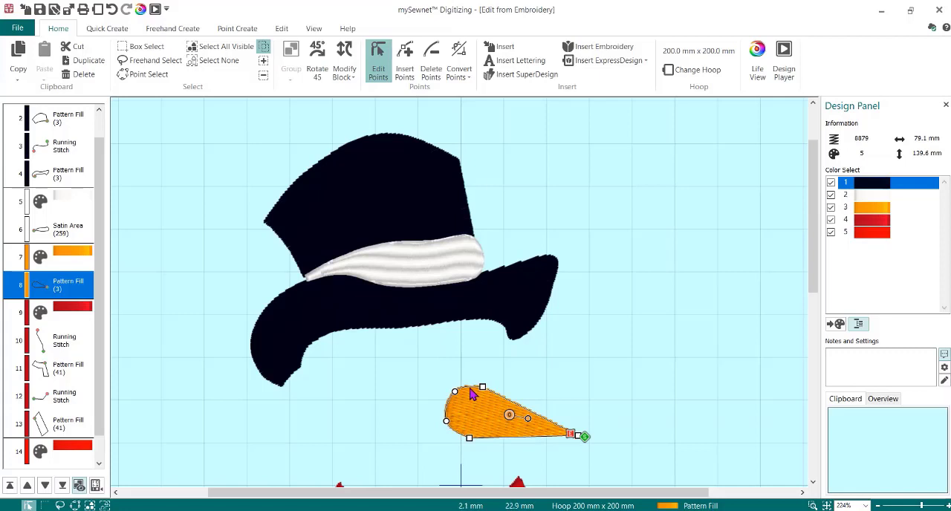
pyautogui.rightClick(58, 289)
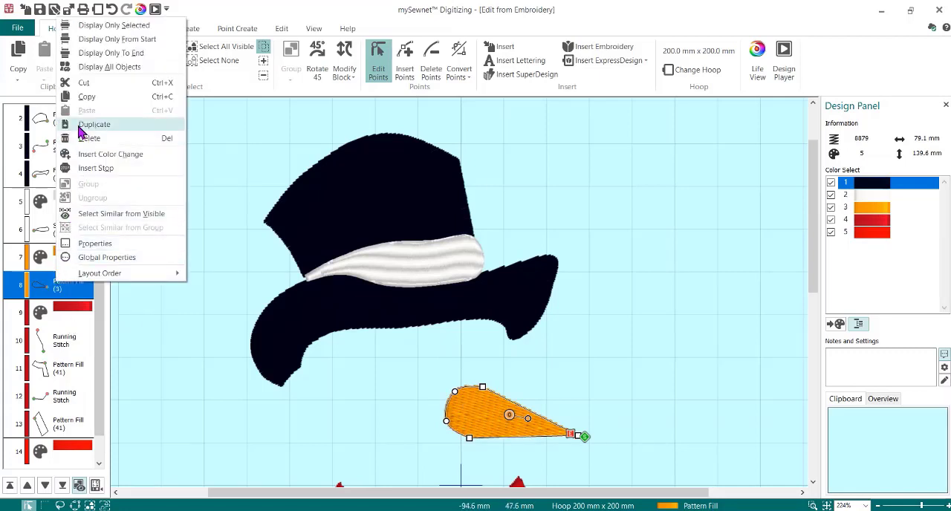
pyautogui.click(105, 154)
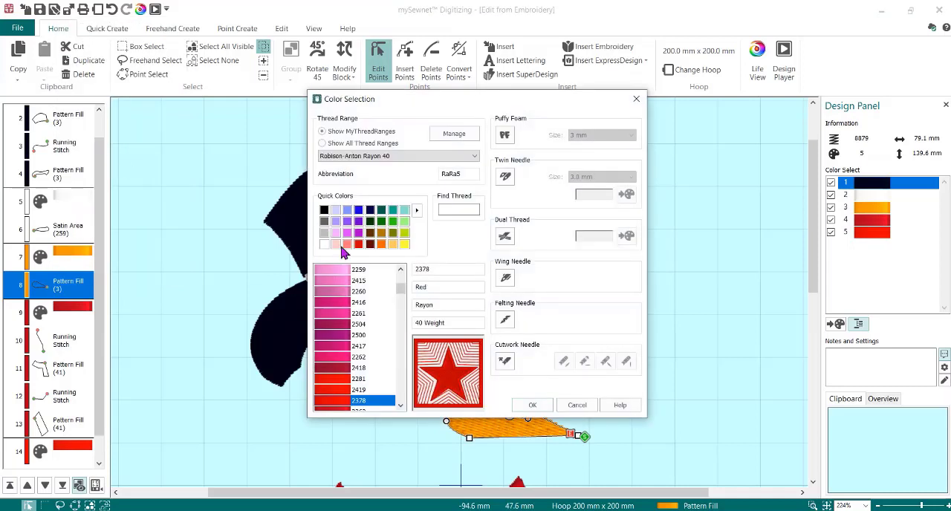
pyautogui.click(381, 244)
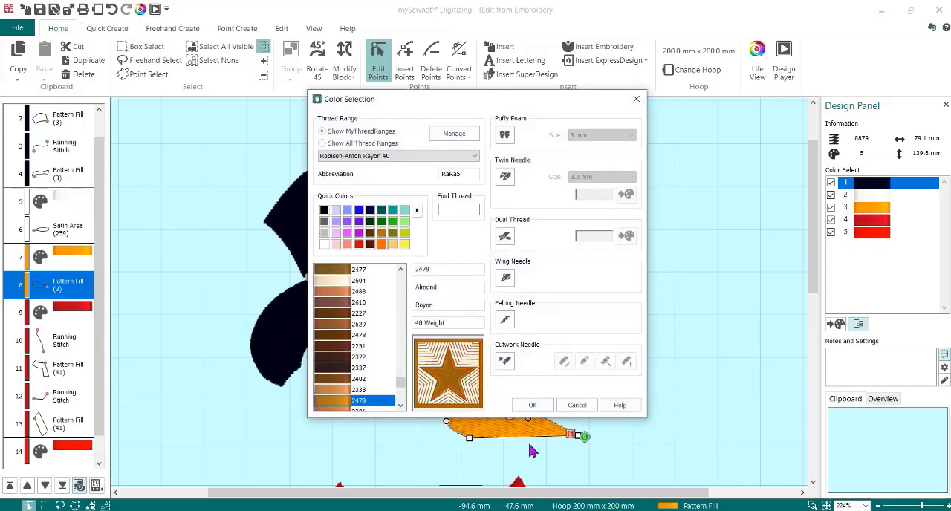
pyautogui.click(532, 406)
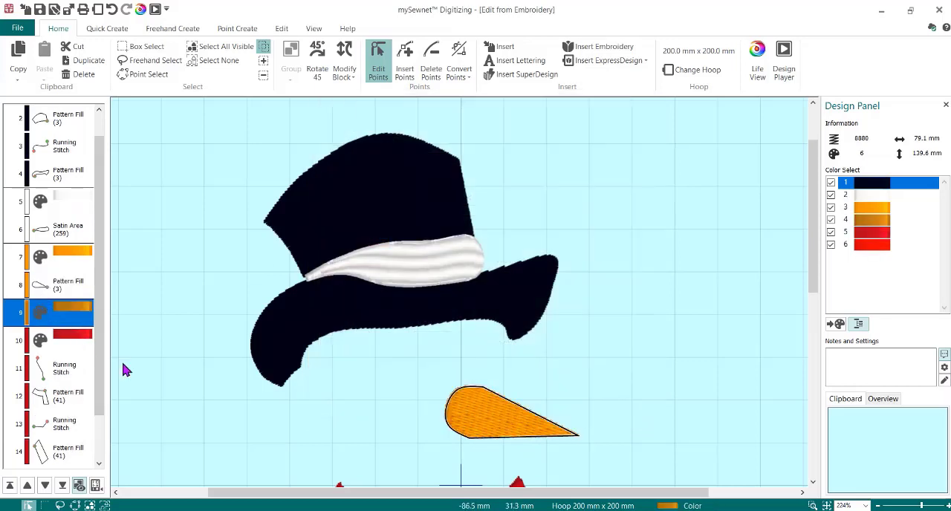
# - Copy the nose's pattern fill and paste the duplicate directly after the brown Almond color change
pyautogui.click(481, 410)
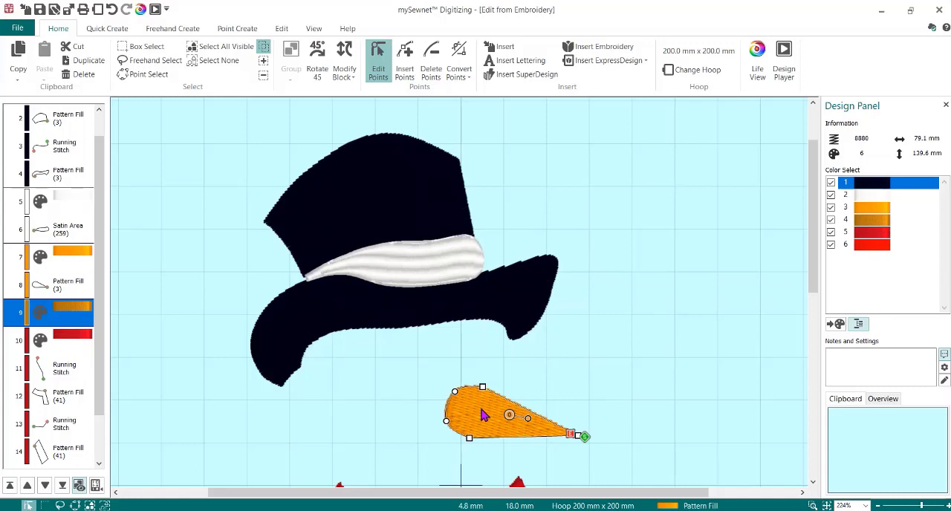
pyautogui.click(63, 292)
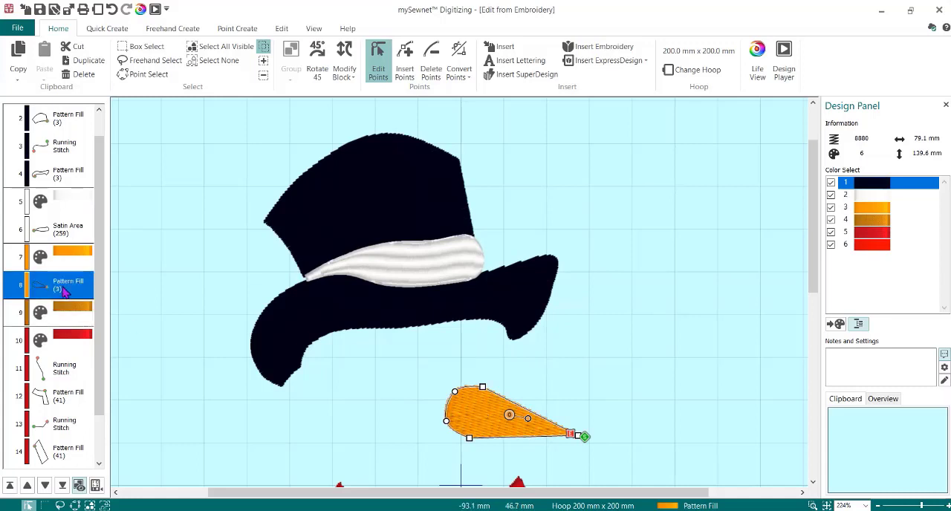
pyautogui.rightClick(64, 292)
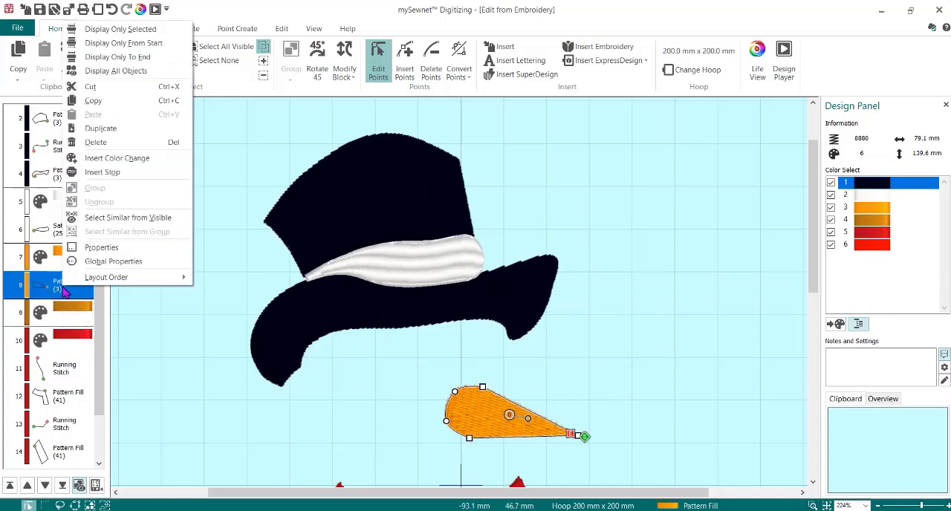
pyautogui.click(100, 101)
pyautogui.click(82, 318)
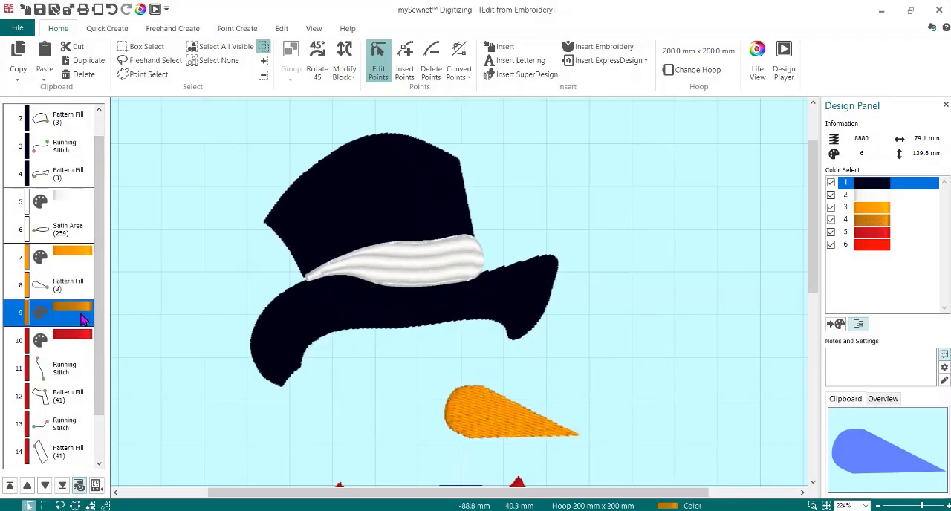
pyautogui.rightClick(82, 318)
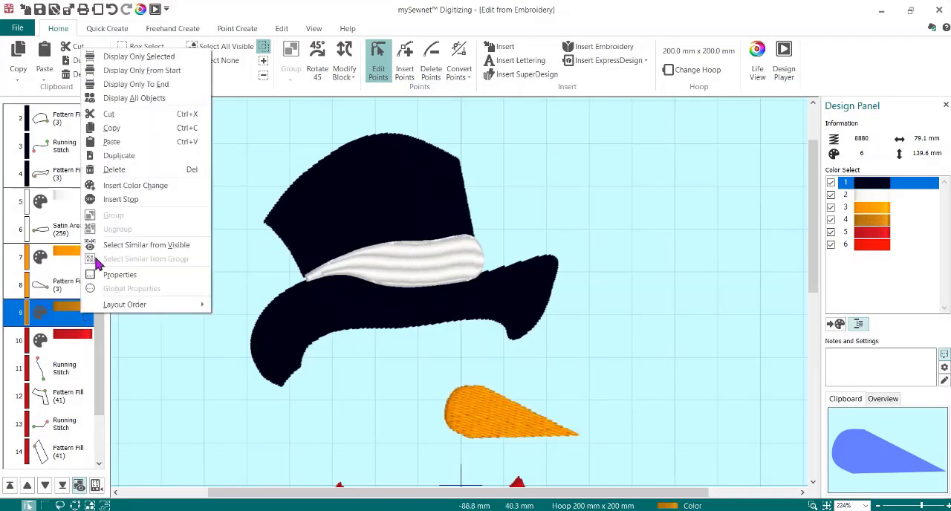
pyautogui.click(113, 143)
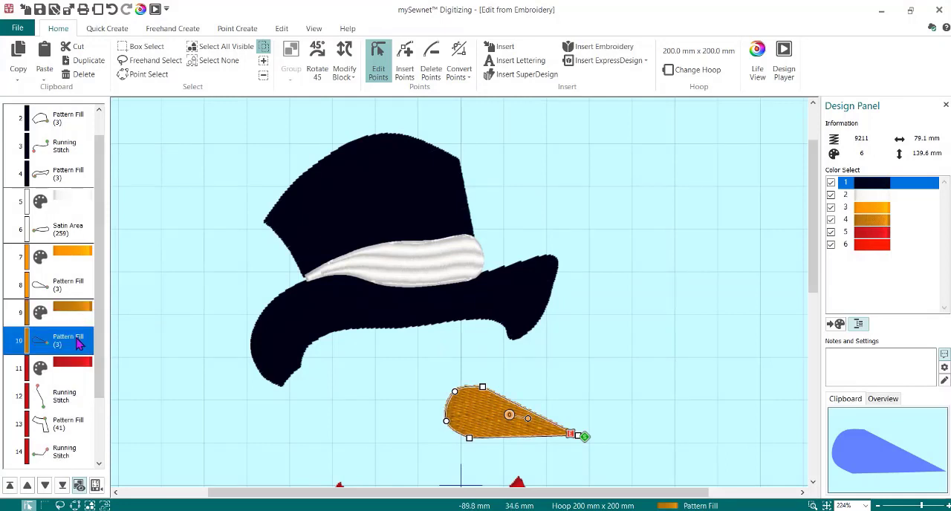
# - Change the brown nose copy's fill type to Spiral Fill
pyautogui.rightClick(78, 341)
pyautogui.click(164, 305)
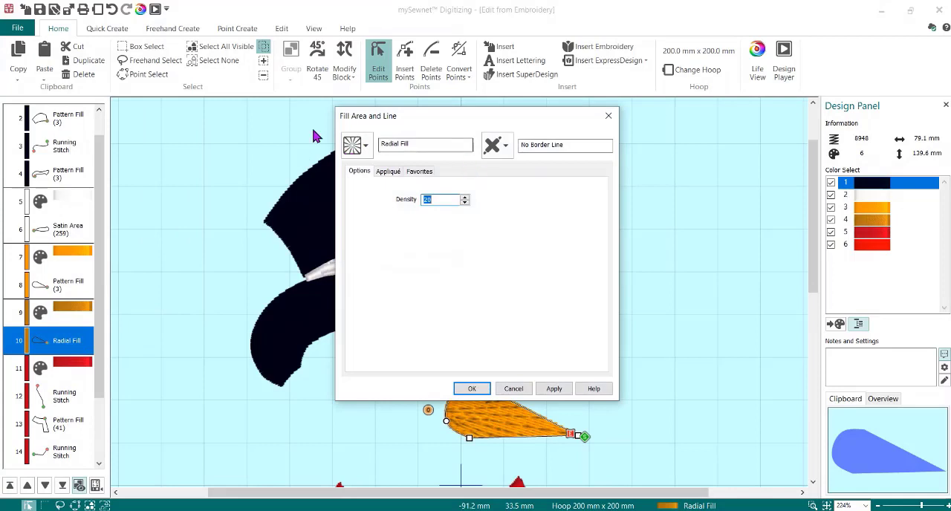
pyautogui.click(364, 148)
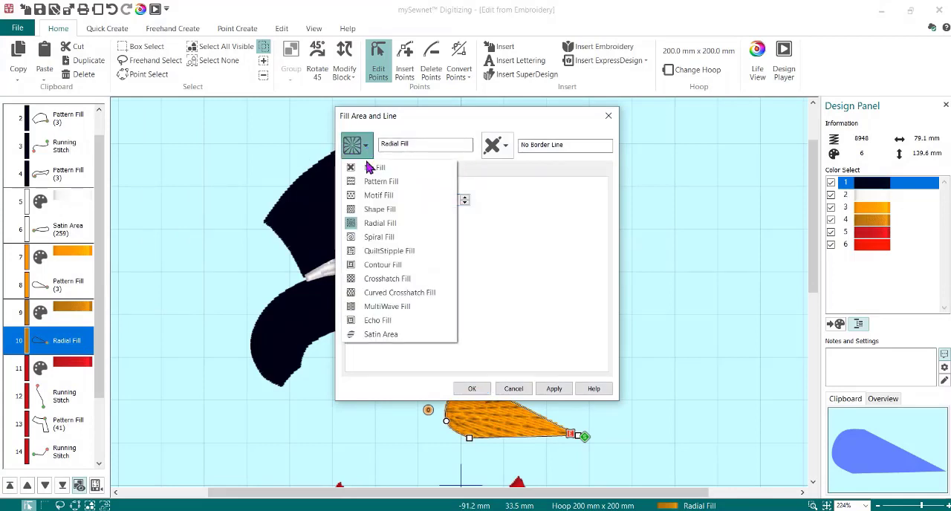
pyautogui.click(395, 238)
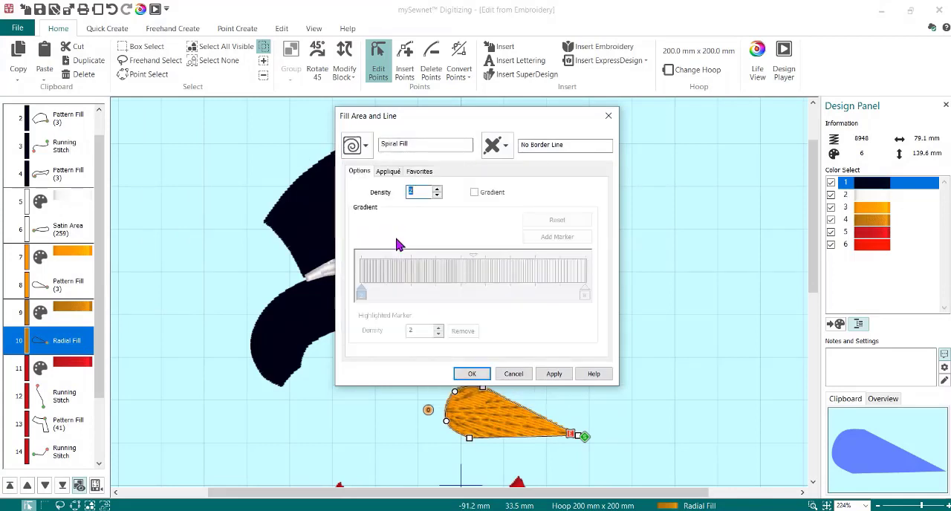
# - Enable gradient density for the nose copy's spiral fill, with the start marker at 5 and the end marker at 15
pyautogui.click(474, 192)
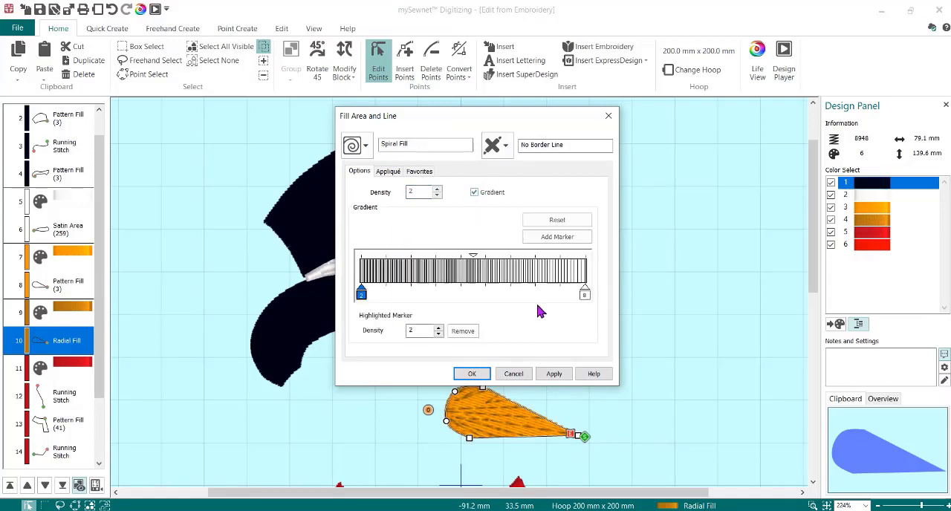
pyautogui.doubleClick(417, 329)
pyautogui.write('5')
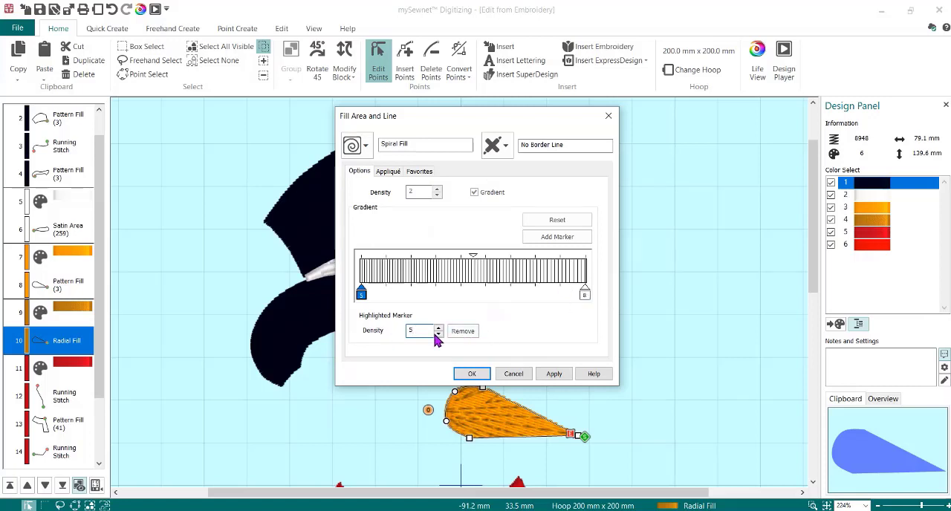
pyautogui.click(584, 294)
pyautogui.moveTo(425, 332); pyautogui.dragTo(398, 331)
pyautogui.write('15')
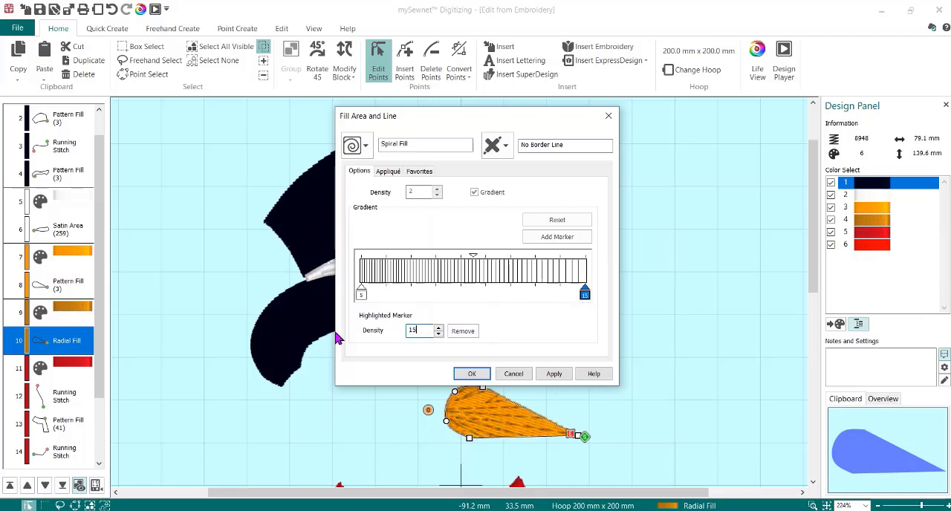
pyautogui.click(474, 375)
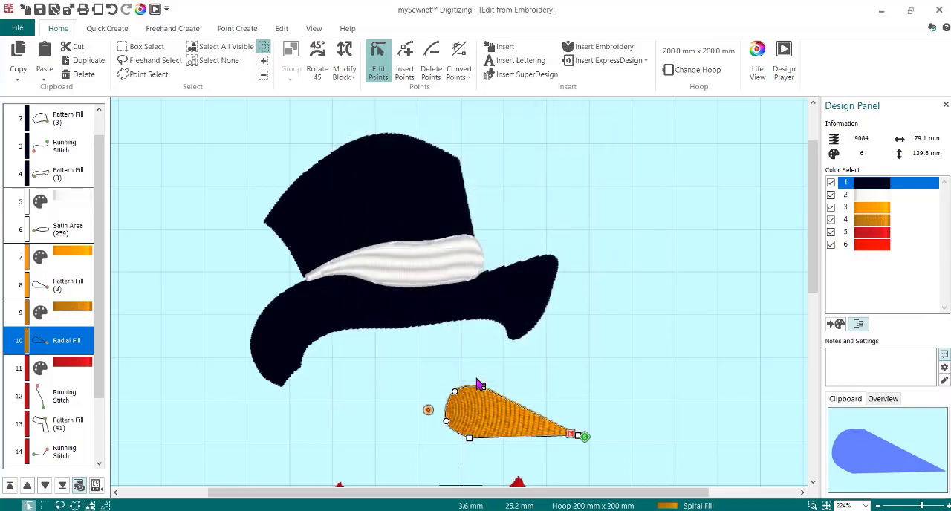
# - Move the spiral fill's origin farther up and away from the nose's rounded end, and select the nose's orange color change
pyautogui.moveTo(427, 410)
pyautogui.mouseDown()
pyautogui.moveTo(492, 414)
pyautogui.moveTo(398, 394)
pyautogui.mouseUp()
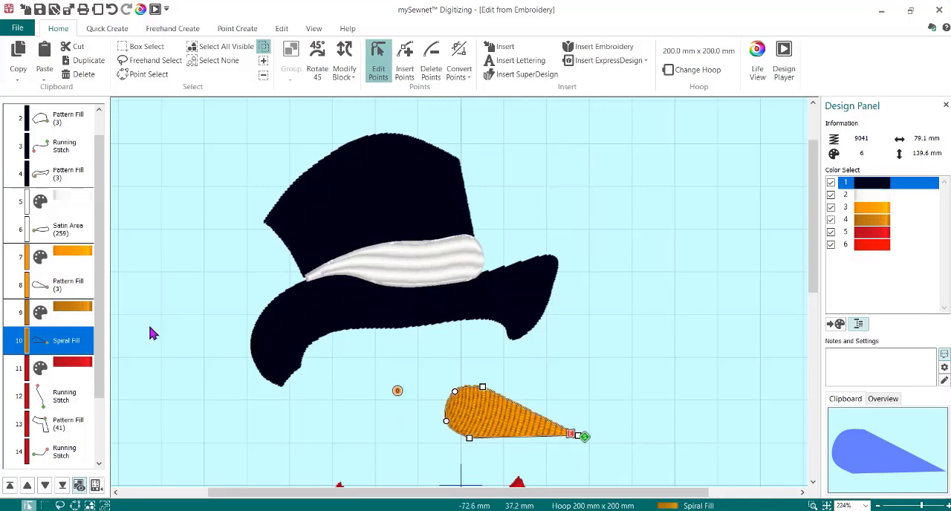
pyautogui.click(62, 260)
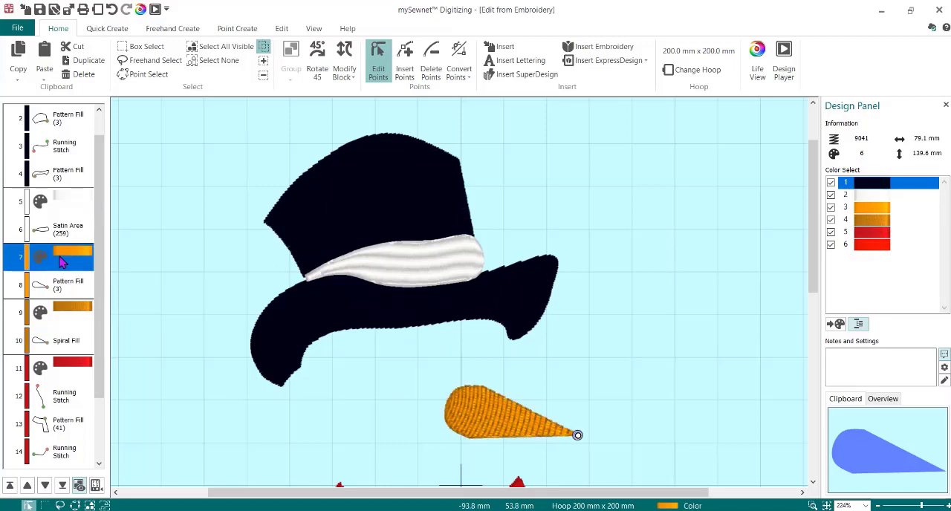
# - Group the nose's orange pattern fill and brown spiral fill together with their color changes
pyautogui.keyDown('shift'); pyautogui.click(72, 342); pyautogui.keyUp('shift')
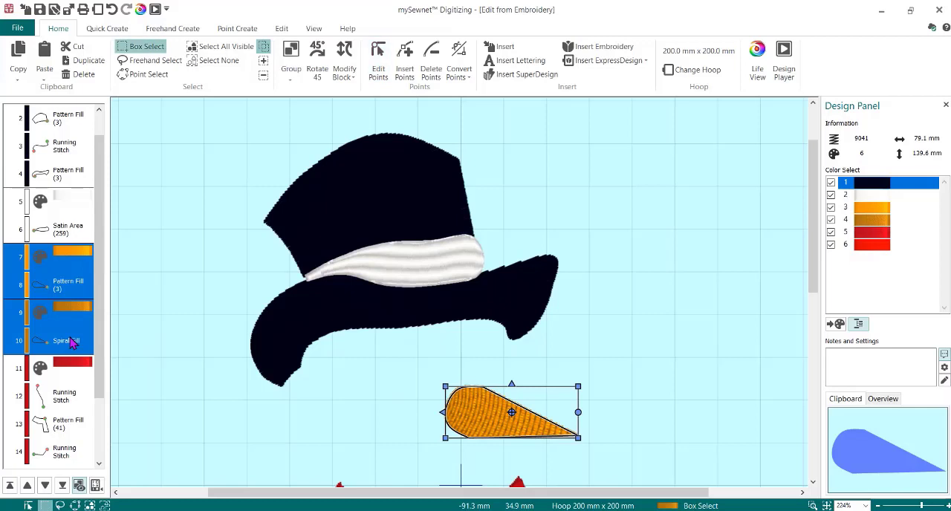
pyautogui.rightClick(72, 342)
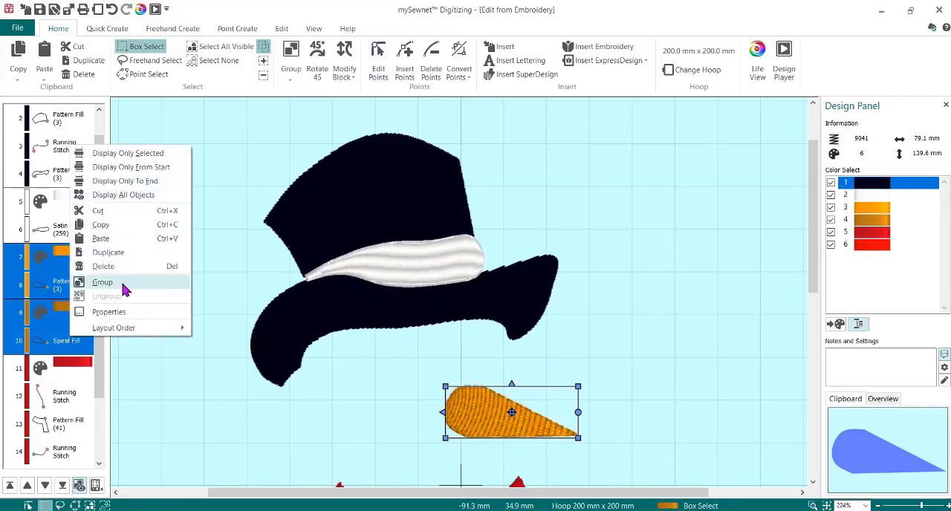
pyautogui.click(103, 282)
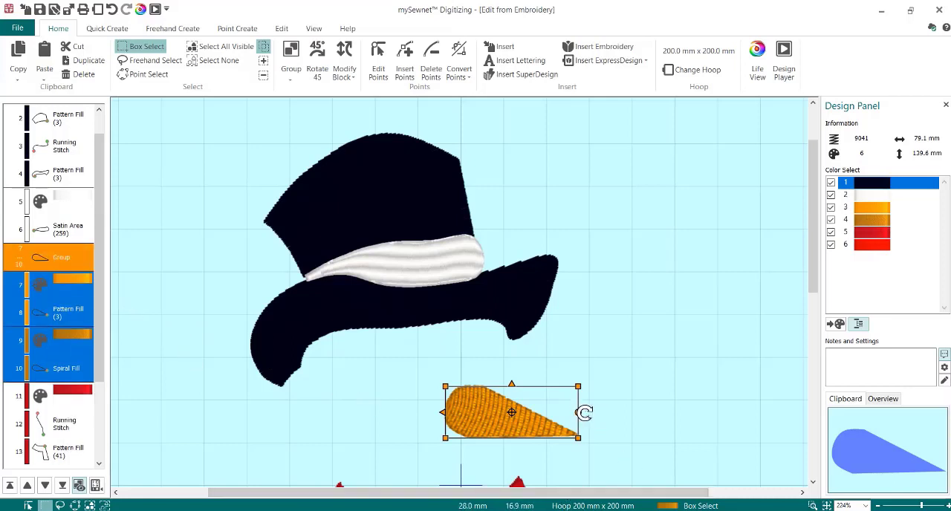
# - Rotate the nose group so its tip angles upward, shift it slightly left, and reselect the group
pyautogui.moveTo(579, 413); pyautogui.dragTo(581, 371)
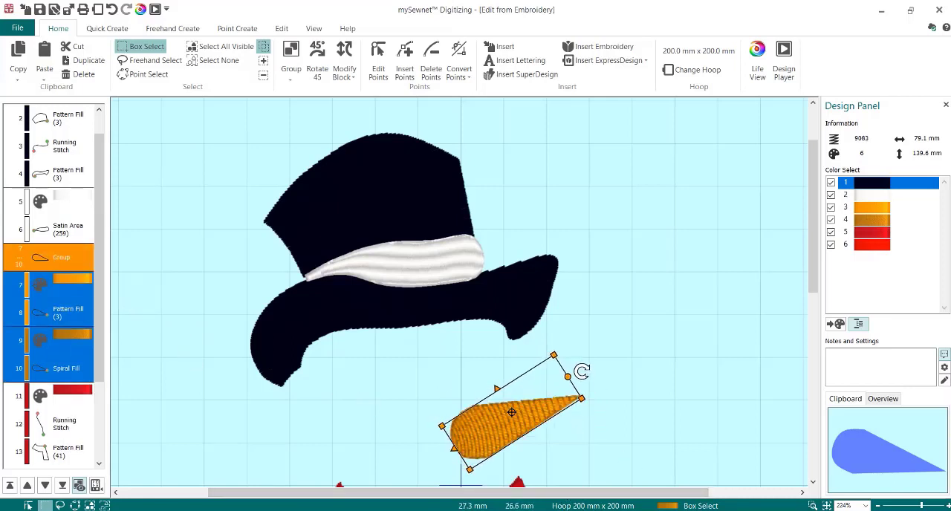
pyautogui.moveTo(530, 422); pyautogui.dragTo(508, 417)
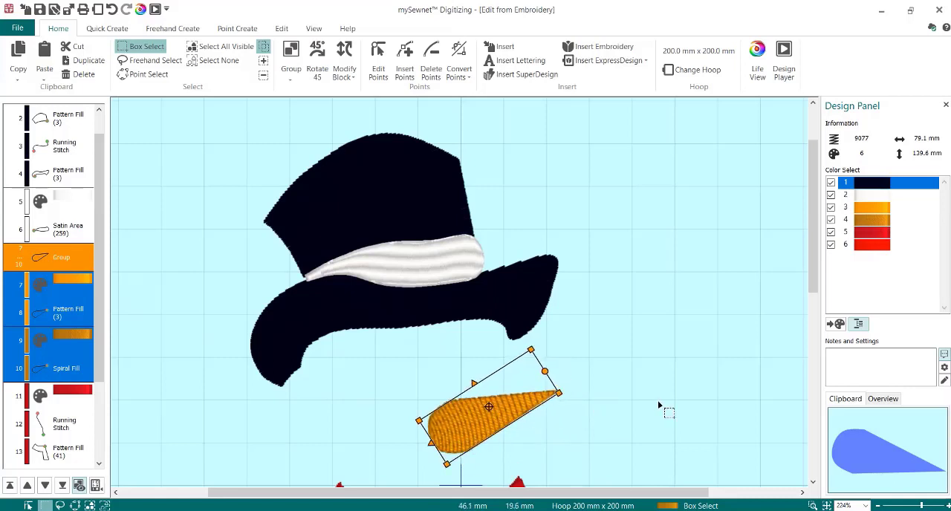
pyautogui.click(82, 263)
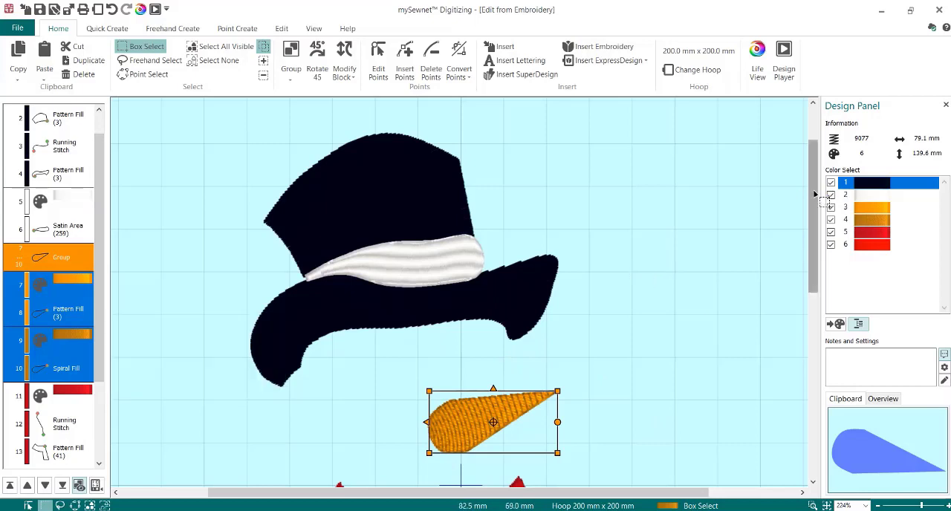
# - Insert a period as lettering after the nose group, using the Georgia 20-40mm font at a size of 50 mm
pyautogui.moveTo(815, 199); pyautogui.dragTo(827, 246)
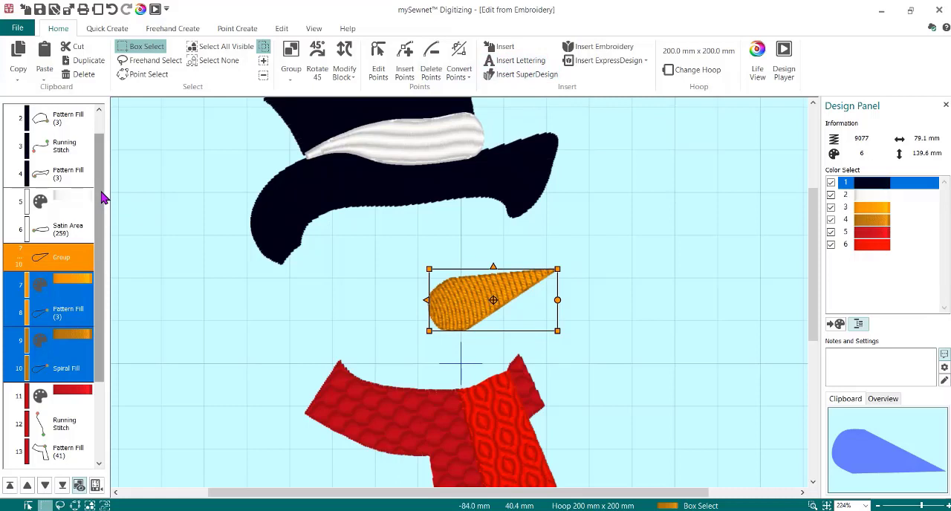
pyautogui.click(512, 61)
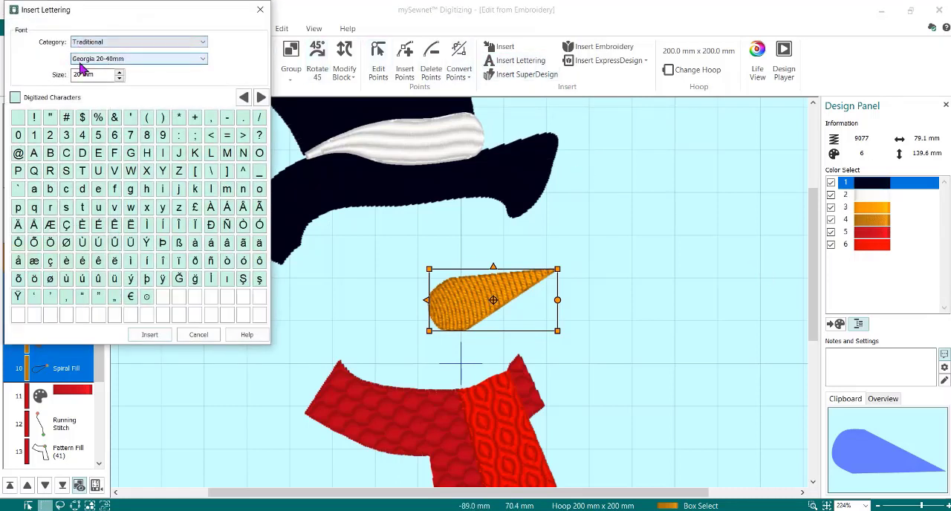
pyautogui.doubleClick(102, 76)
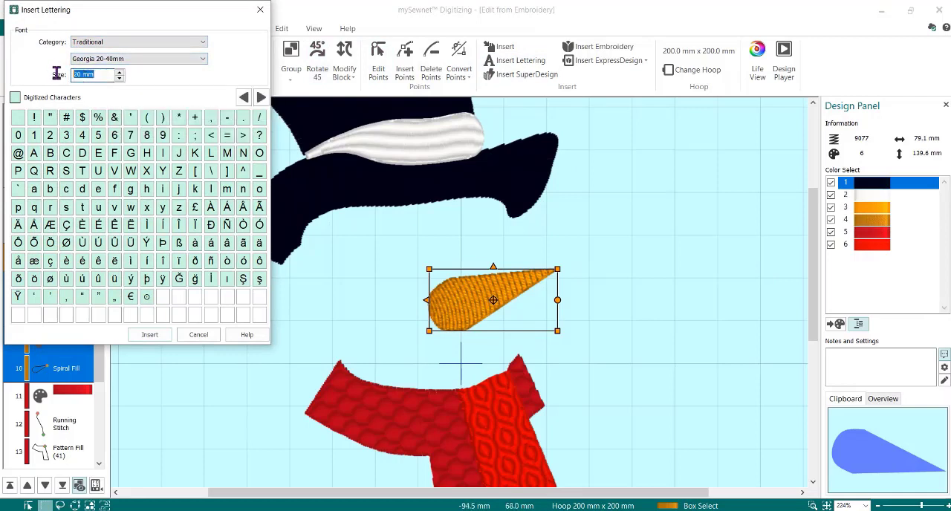
pyautogui.write('50')
pyautogui.click(245, 121)
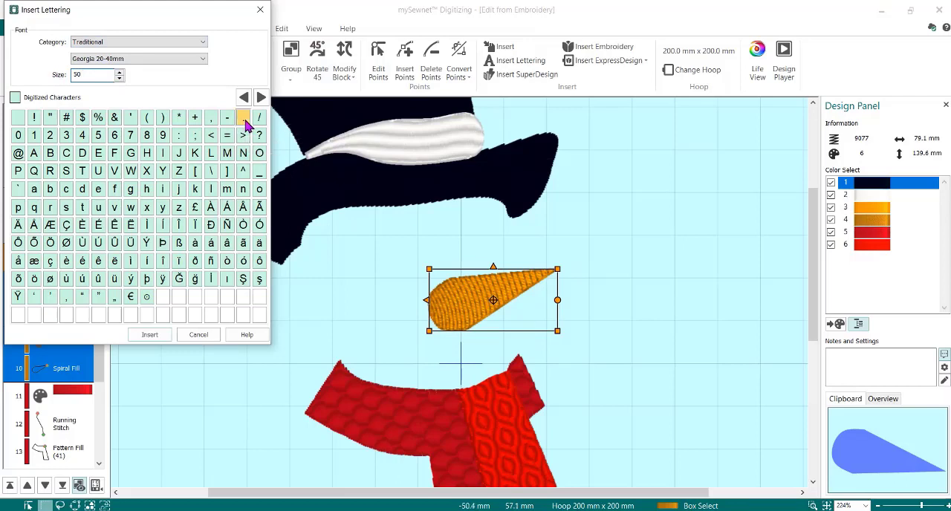
pyautogui.click(150, 335)
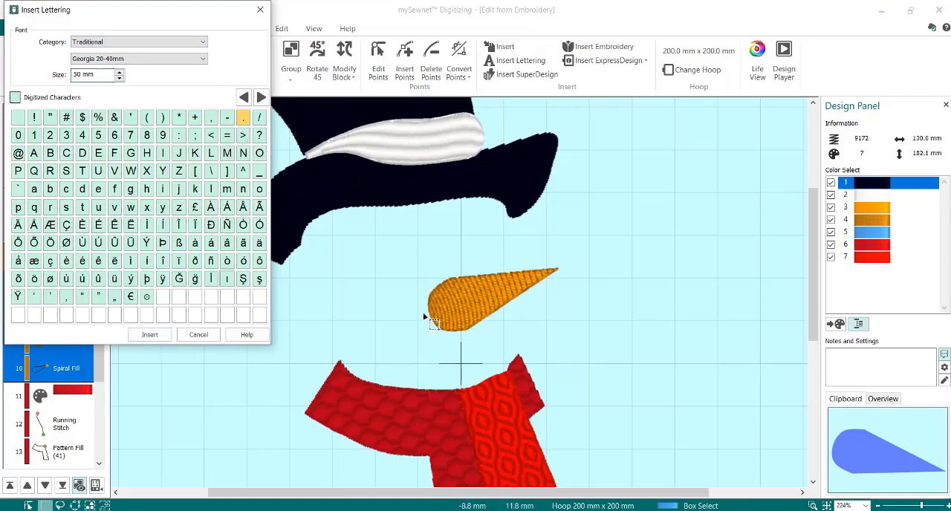
# - Move the inserted dot from the hoop's lower-left corner to just beneath the hat brim, up and left of the nose
pyautogui.moveTo(812, 202); pyautogui.dragTo(766, 419)
pyautogui.moveTo(607, 491); pyautogui.dragTo(520, 491)
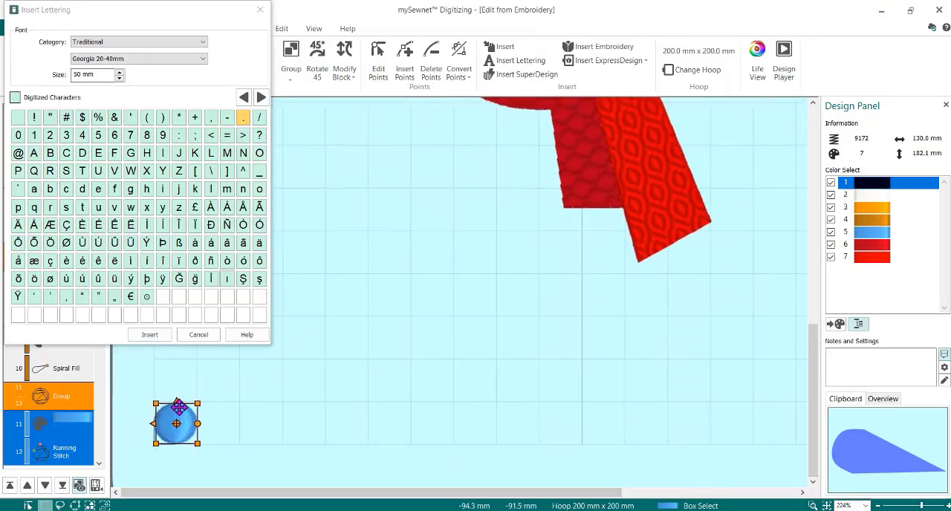
pyautogui.moveTo(171, 420); pyautogui.dragTo(409, 164)
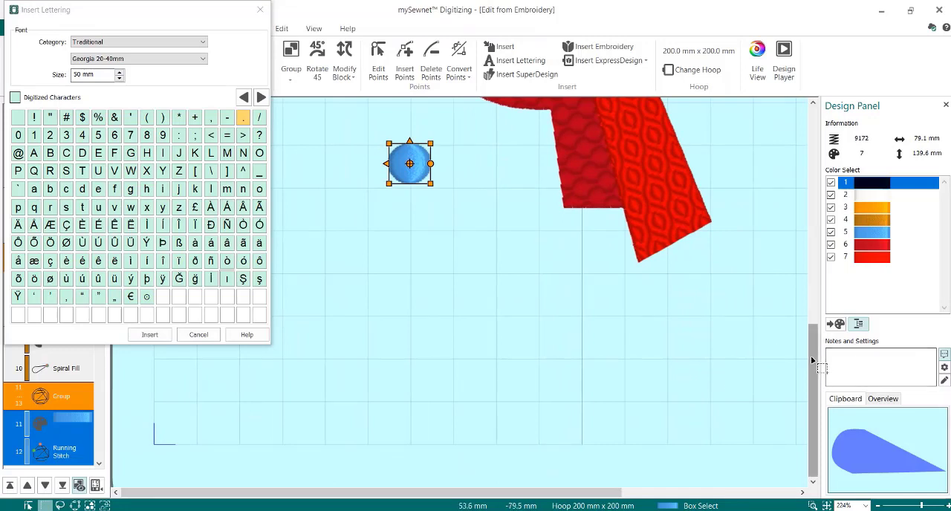
pyautogui.scroll(3, 810, 356)
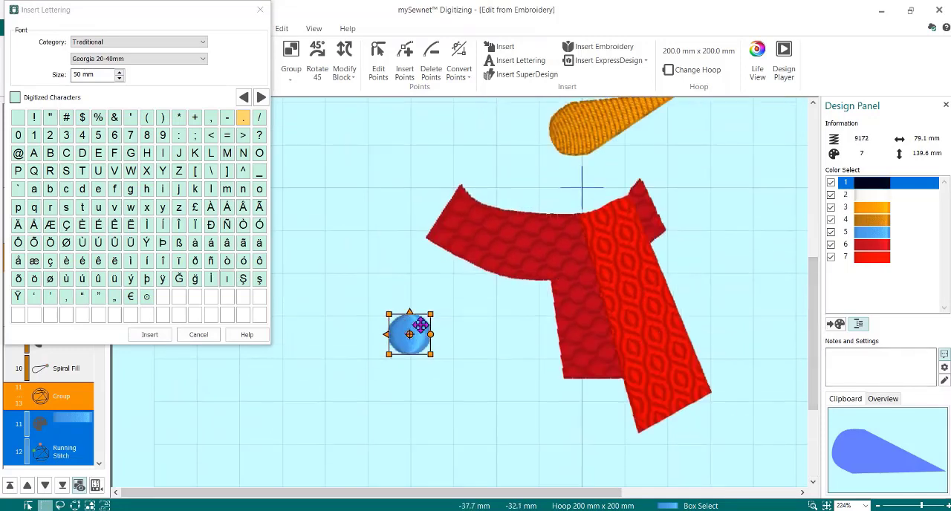
pyautogui.moveTo(421, 324); pyautogui.dragTo(472, 111)
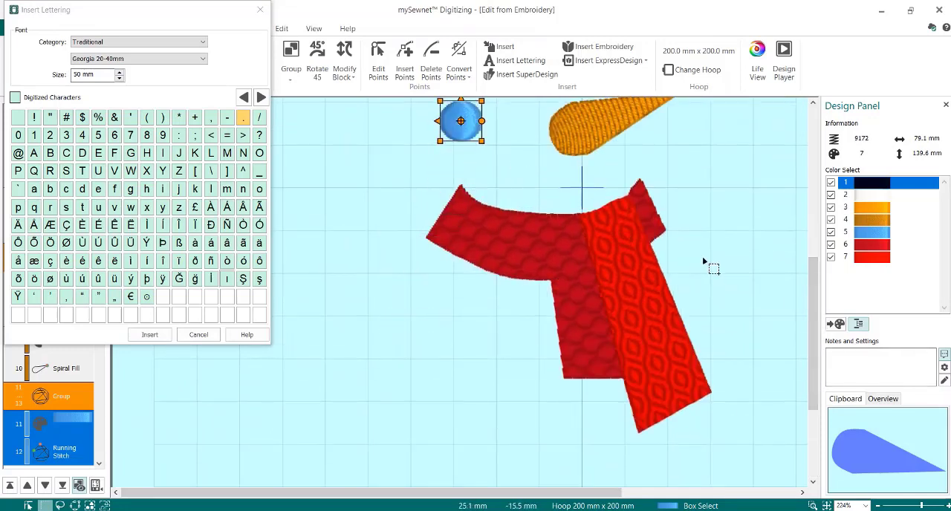
pyautogui.scroll(3, 647, 282)
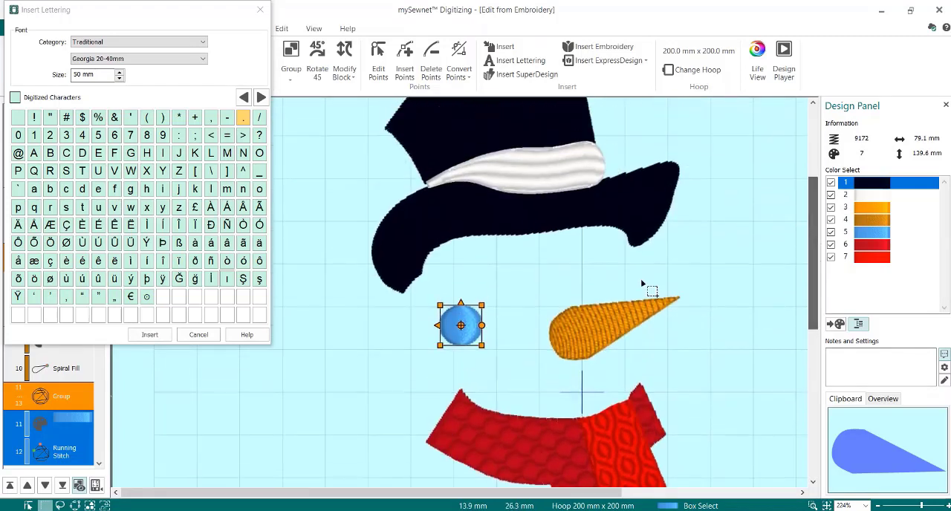
pyautogui.moveTo(478, 315); pyautogui.dragTo(531, 271)
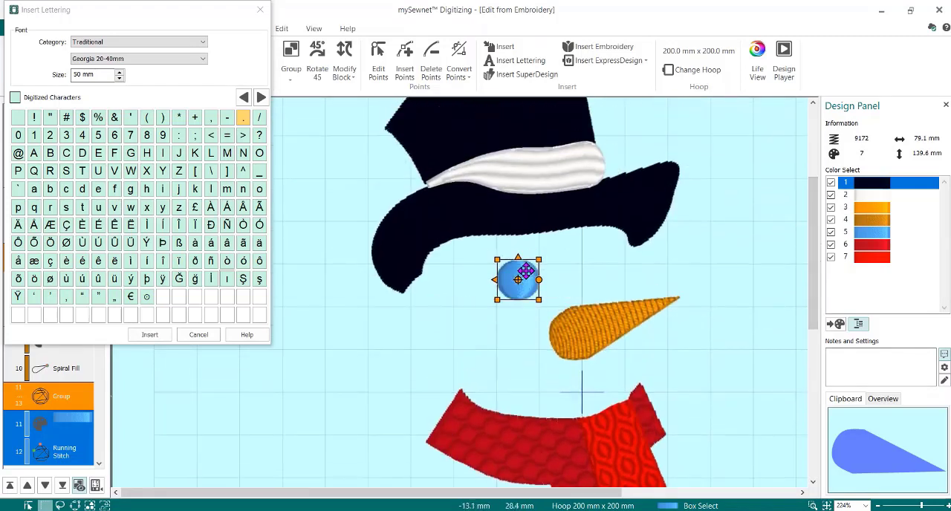
# - Change the dot's thread color to Robison-Anton Rayon 40 number 2215, Navy
pyautogui.doubleClick(868, 232)
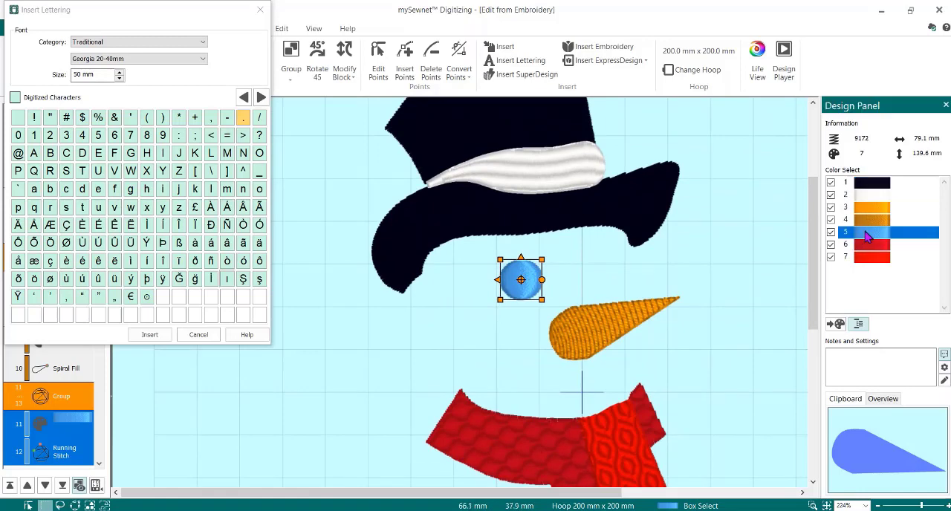
pyautogui.click(324, 209)
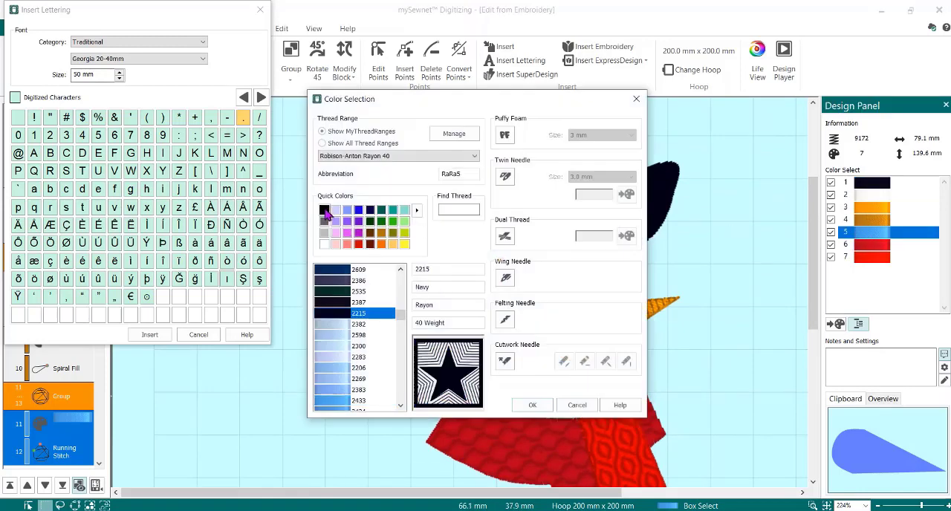
pyautogui.click(532, 406)
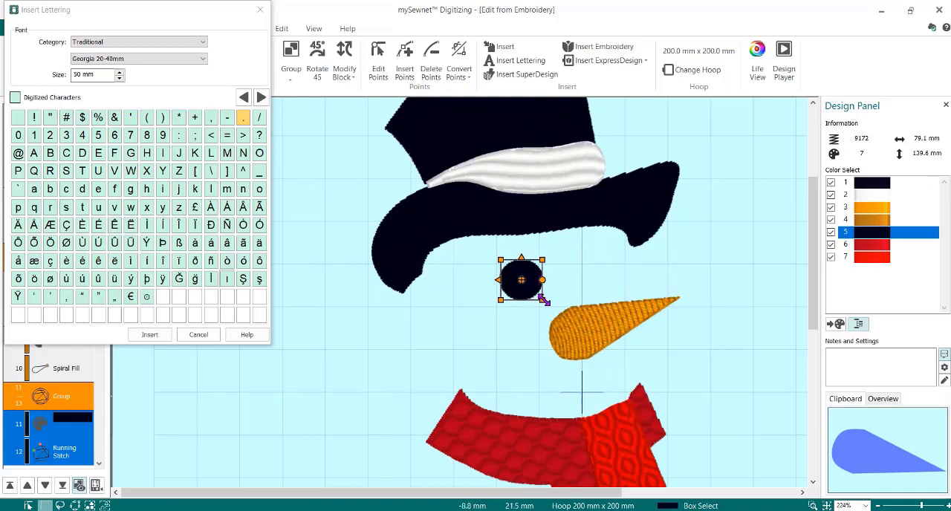
# - Stretch and tilt the dot into an oval eye, nudge it toward the nose, and close the lettering window
pyautogui.moveTo(544, 300); pyautogui.dragTo(547, 276)
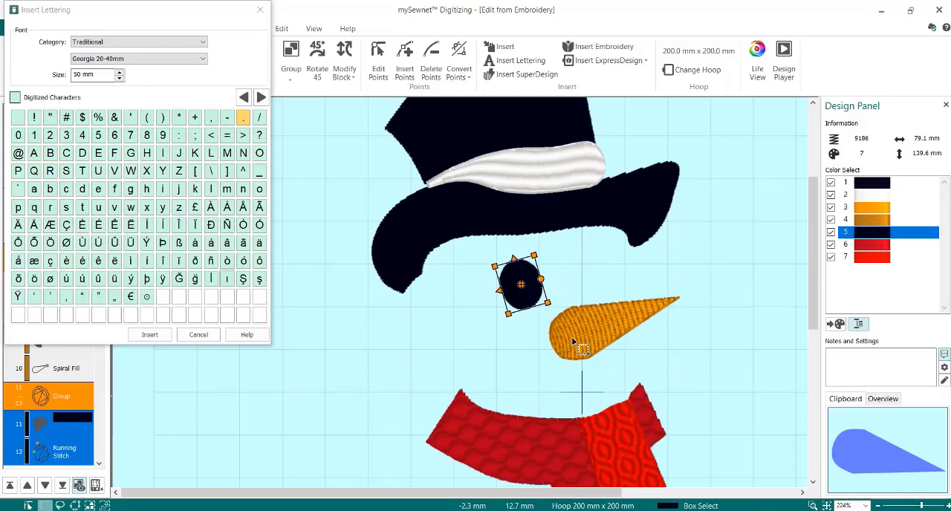
pyautogui.moveTo(522, 270); pyautogui.dragTo(527, 269)
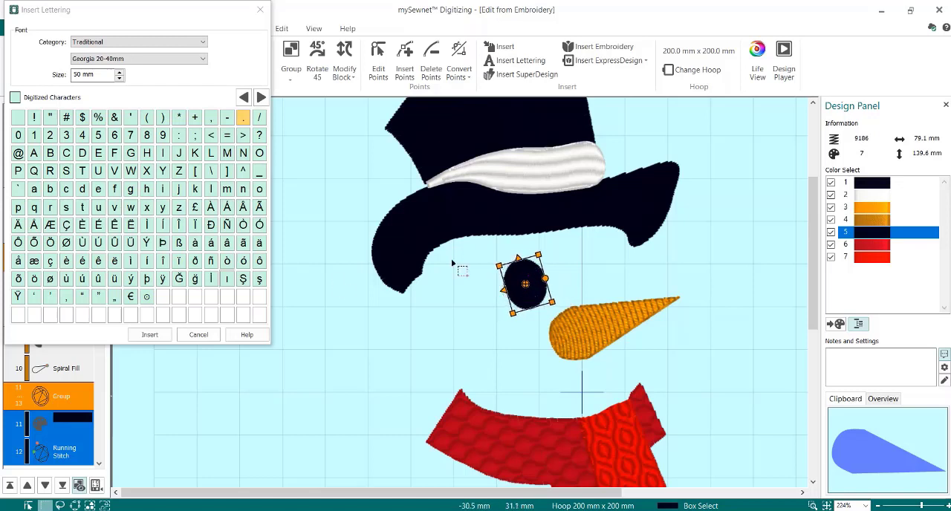
pyautogui.click(197, 334)
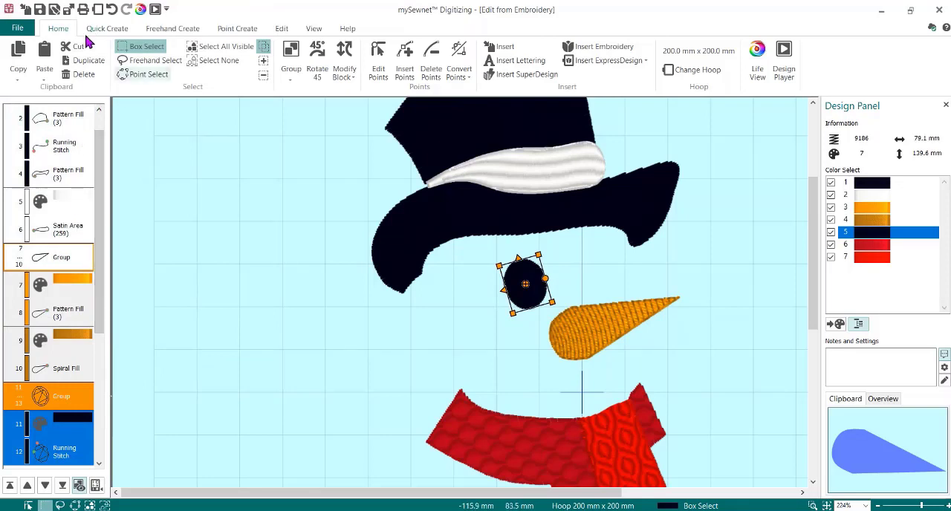
# - Duplicate the eye, place the copy above the nose, and preview the design in Life View
pyautogui.click(84, 61)
pyautogui.moveTo(531, 272); pyautogui.dragTo(598, 266)
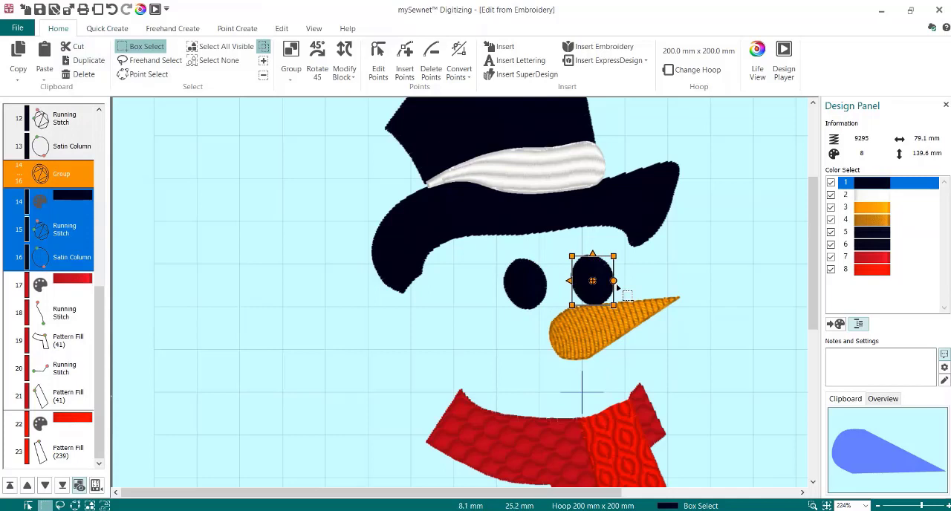
pyautogui.moveTo(609, 277); pyautogui.dragTo(612, 273)
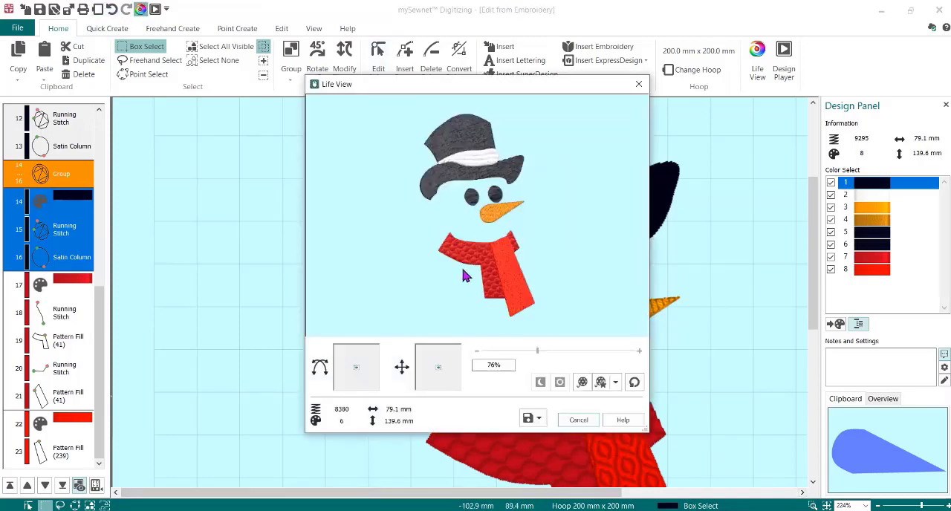
pyautogui.click(578, 420)
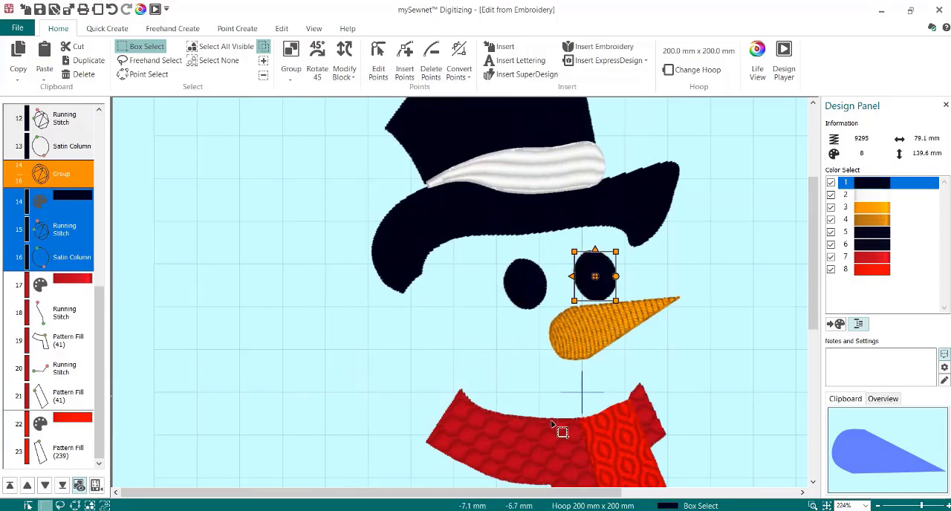
# - Insert a 20 mm Georgia period as lettering in front of the scarf's last color change
pyautogui.click(630, 400)
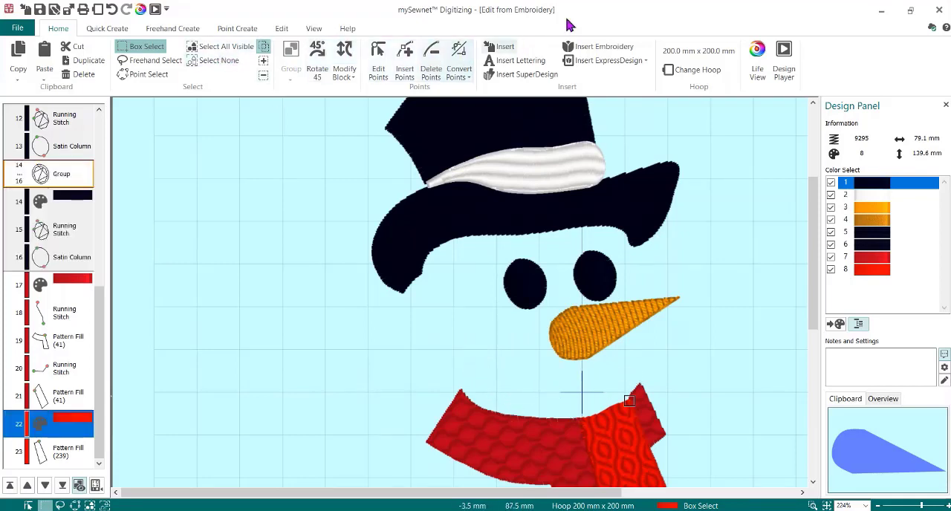
pyautogui.click(518, 61)
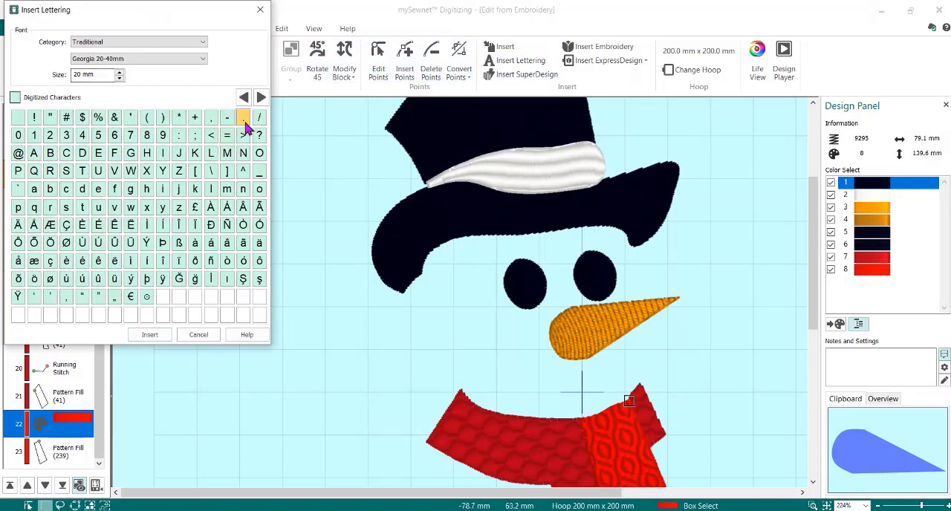
pyautogui.click(133, 338)
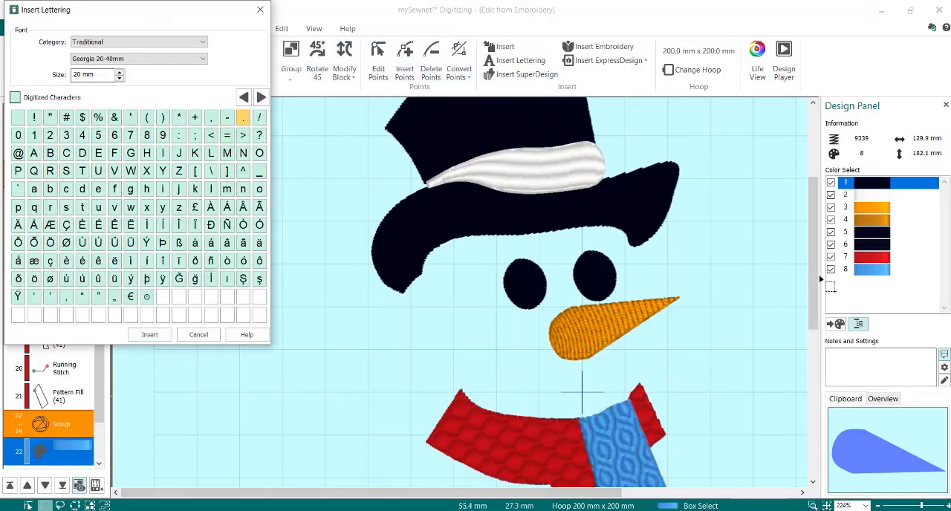
# - Move the small dot from the hoop's lower-left corner to the open area left of the scarf's hanging ends
pyautogui.moveTo(810, 257); pyautogui.dragTo(814, 410)
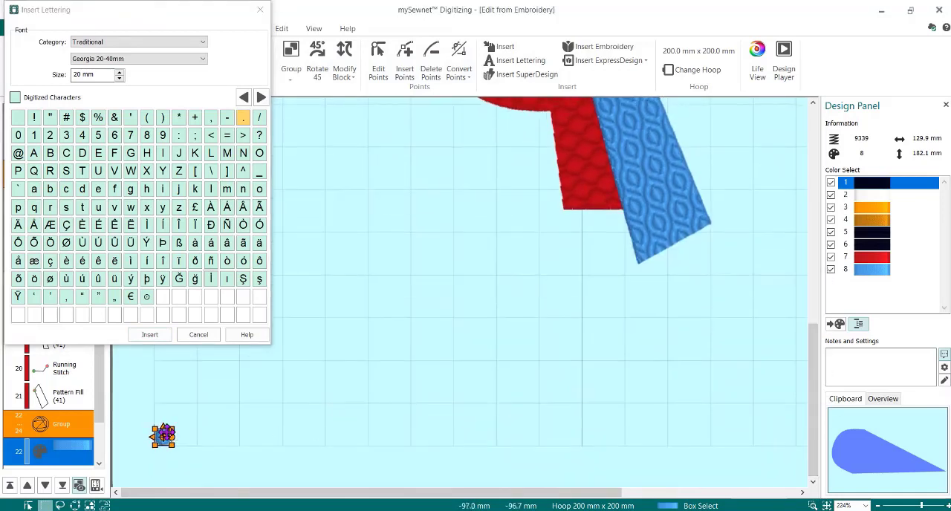
pyautogui.moveTo(163, 436); pyautogui.dragTo(456, 184)
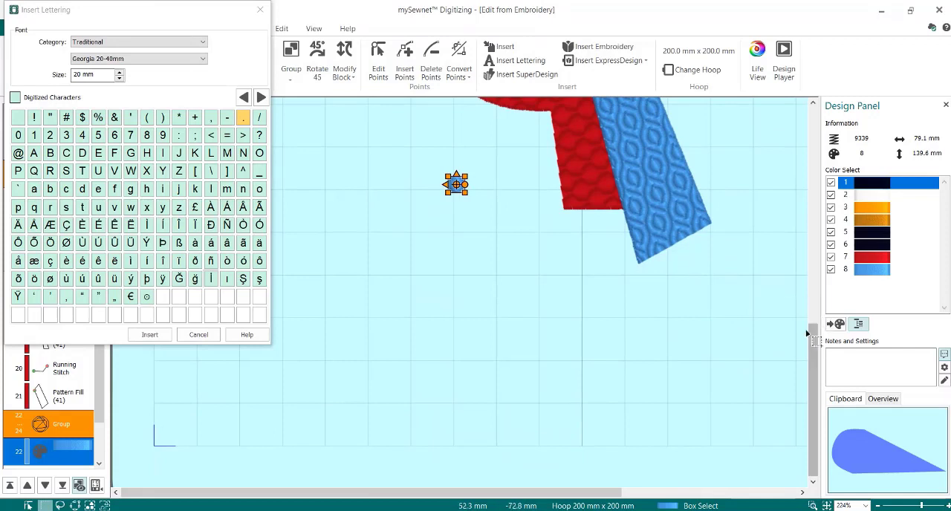
pyautogui.moveTo(813, 335); pyautogui.dragTo(812, 266)
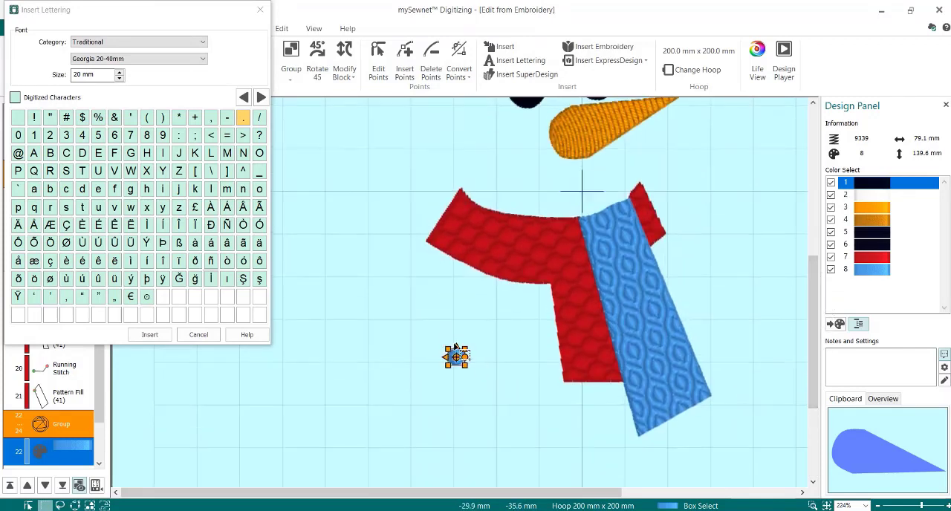
# - Close the lettering window and undo the accidental stretch of the small dot
pyautogui.moveTo(465, 347); pyautogui.dragTo(512, 187)
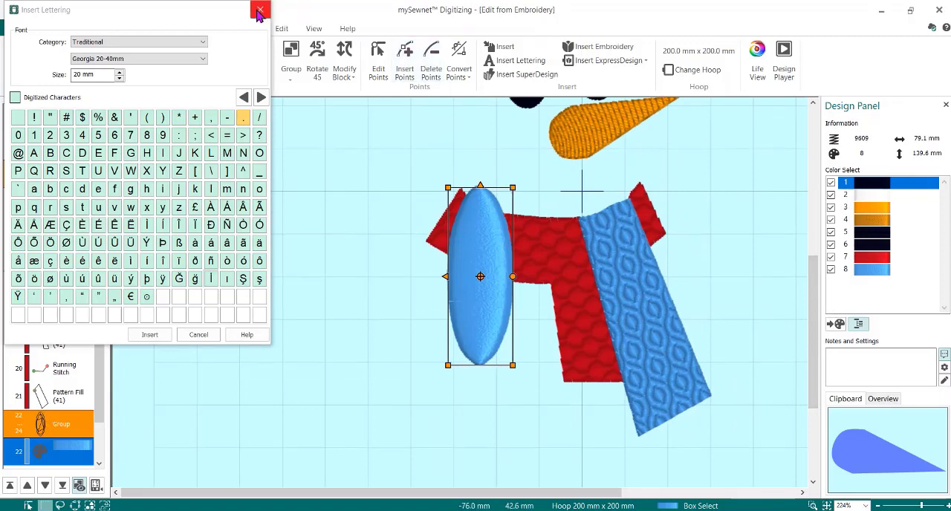
pyautogui.click(260, 10)
pyautogui.click(112, 9)
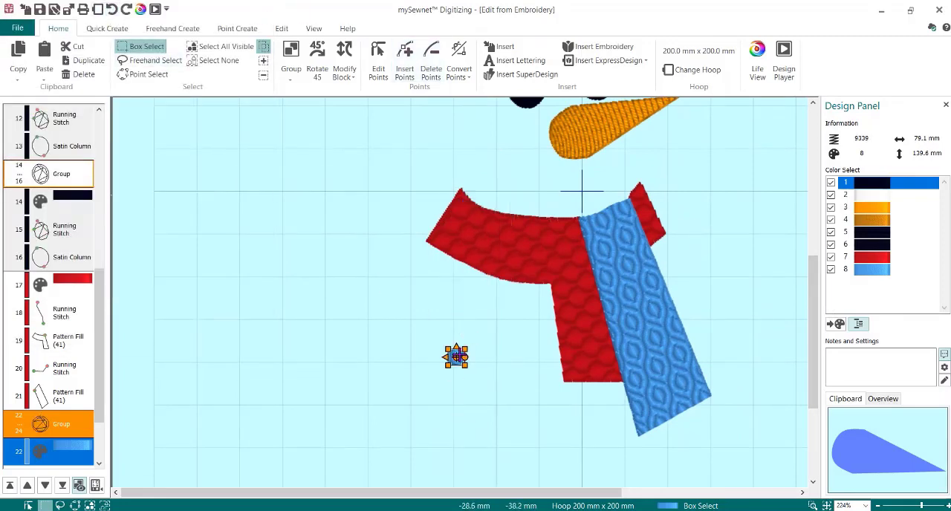
# - Move the small dot to the open area below the nose, above the scarf's neckline, and recolor its thread black
pyautogui.moveTo(456, 356); pyautogui.dragTo(516, 182)
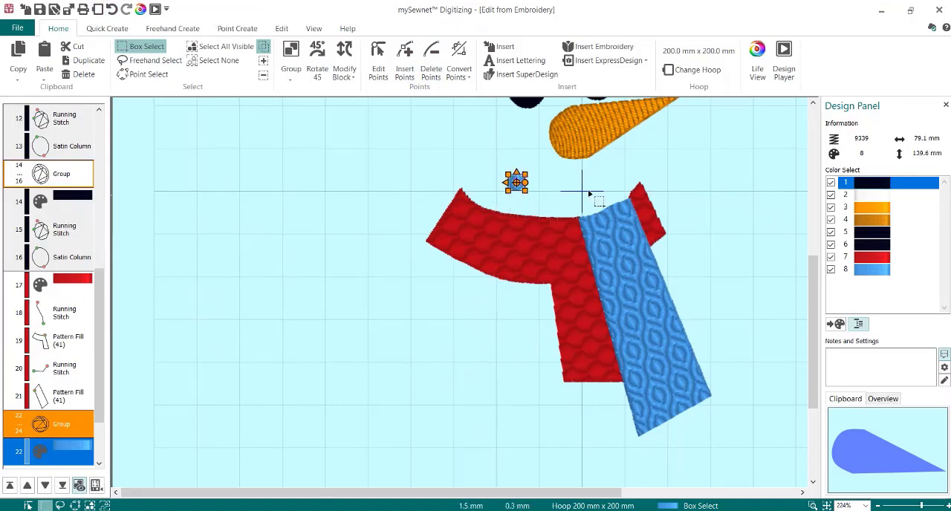
pyautogui.doubleClick(892, 269)
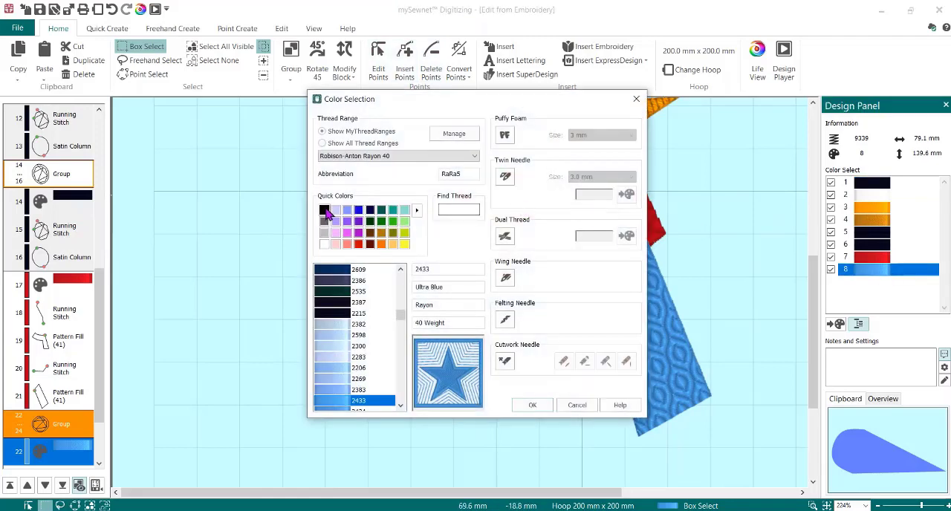
pyautogui.click(324, 210)
pyautogui.click(533, 405)
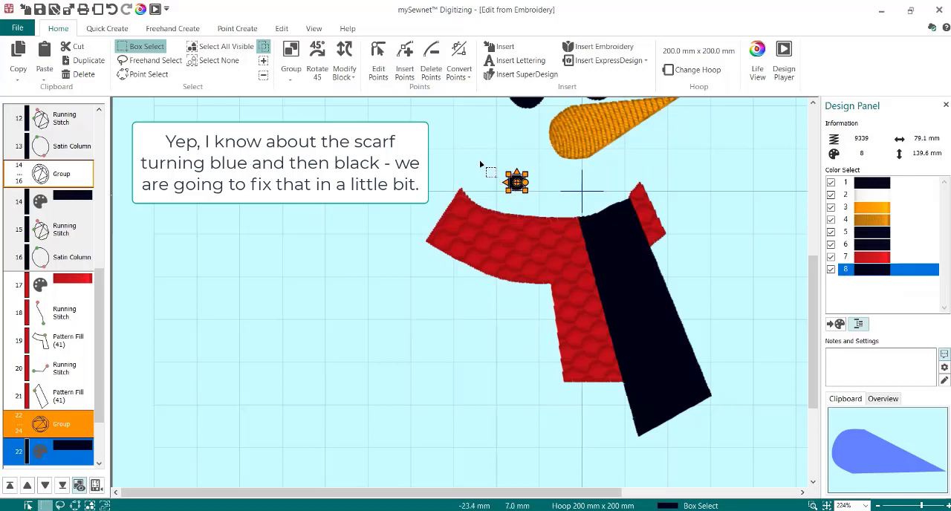
# - Duplicate the black dot twice and place the copies in a gently curved row to its right as the snowman's mouth
pyautogui.click(516, 182)
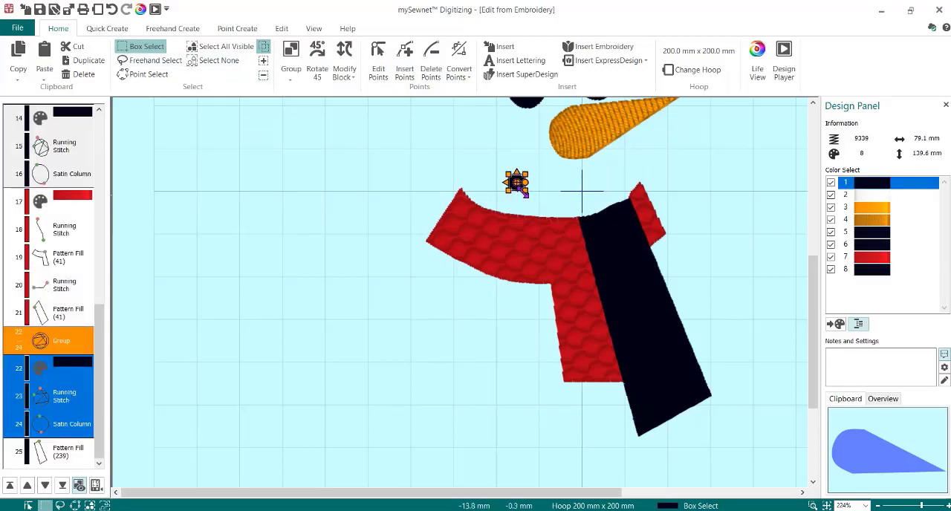
pyautogui.click(83, 61)
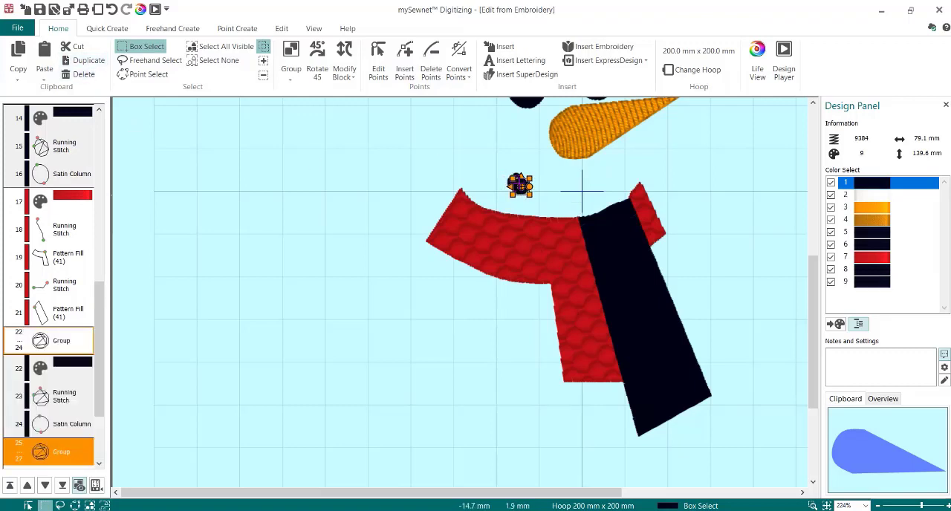
pyautogui.moveTo(519, 184); pyautogui.dragTo(550, 193)
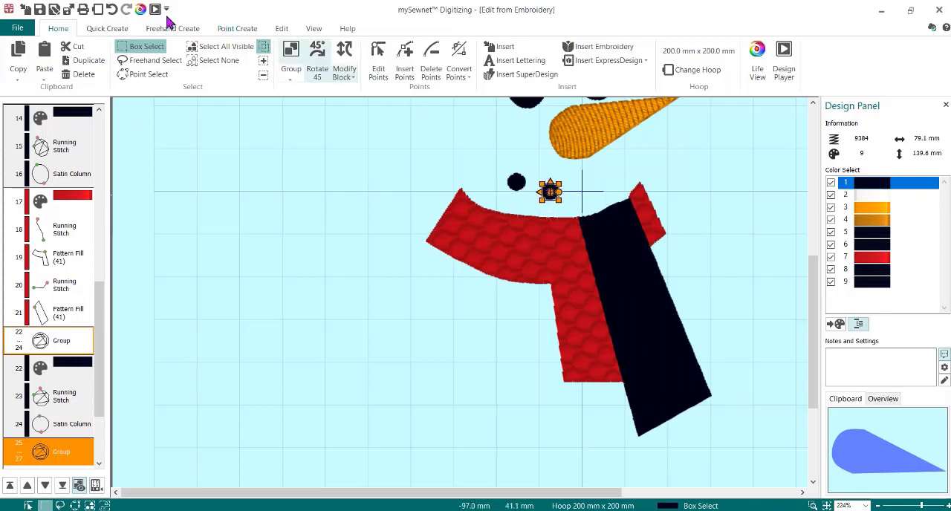
pyautogui.click(102, 65)
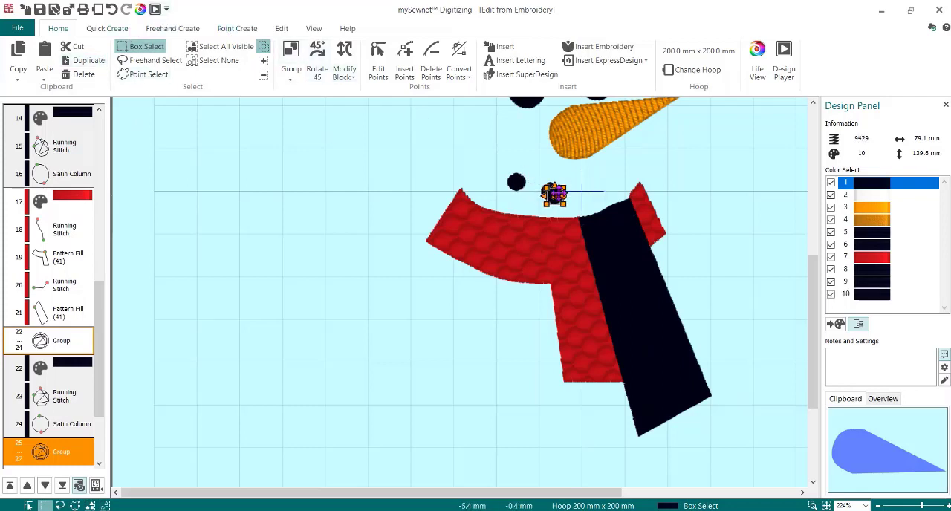
pyautogui.moveTo(553, 195); pyautogui.dragTo(587, 190)
# - Undo the extra dot copy, nudge the third mouth dot, and duplicate it to place a raised fourth dot near the scarf's right edge
pyautogui.click(90, 61)
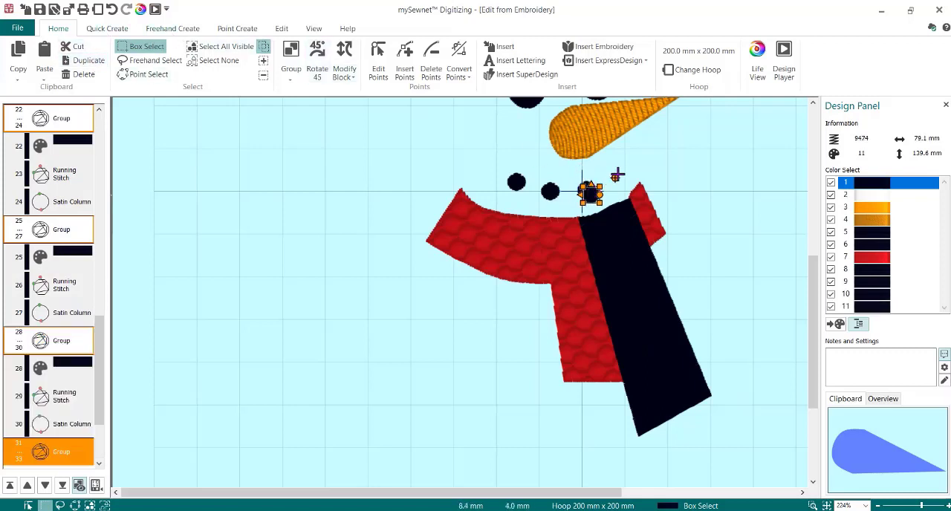
pyautogui.click(112, 9)
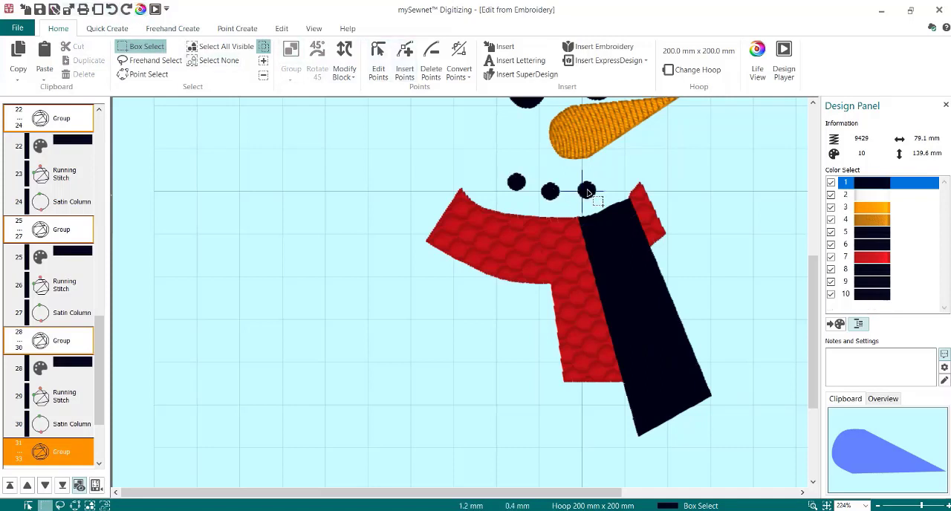
pyautogui.moveTo(586, 191)
pyautogui.mouseDown()
pyautogui.moveTo(609, 181)
pyautogui.moveTo(587, 190)
pyautogui.mouseUp()
pyautogui.click(83, 61)
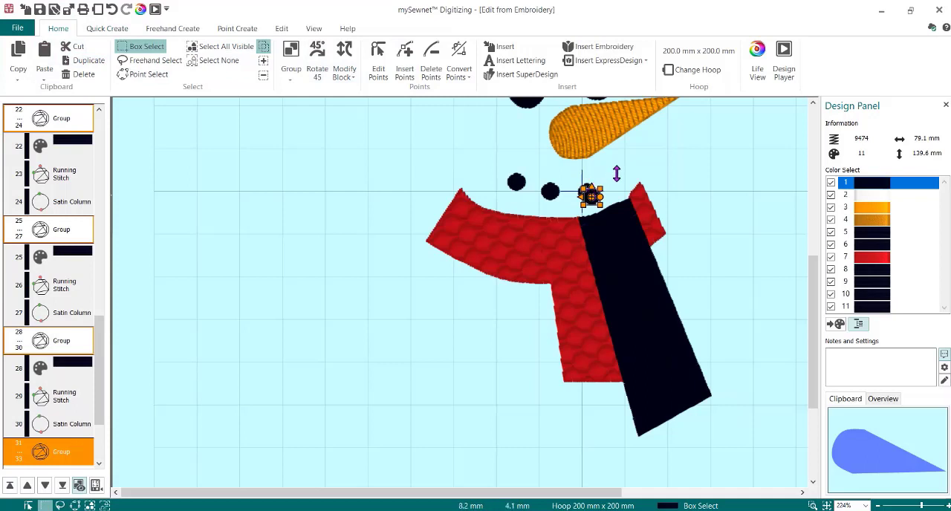
pyautogui.moveTo(590, 193); pyautogui.dragTo(620, 177)
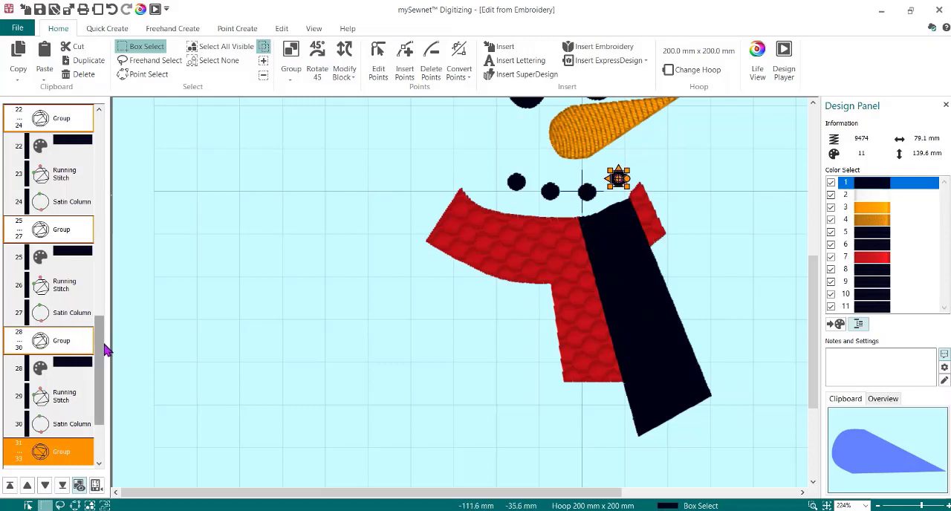
# - Preview the whole snowman in Life View and close the preview
pyautogui.scroll(2, 105, 348)
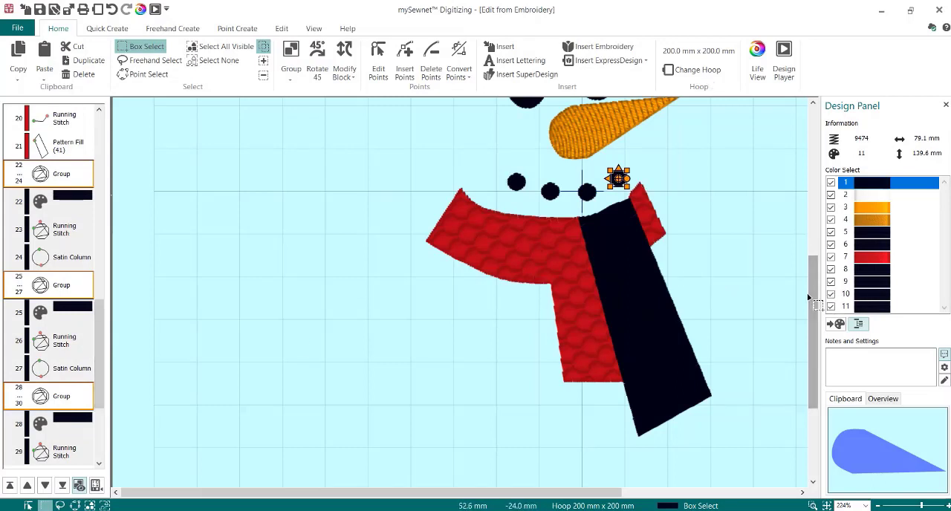
pyautogui.scroll(-2, 817, 295)
pyautogui.moveTo(817, 295); pyautogui.dragTo(807, 237)
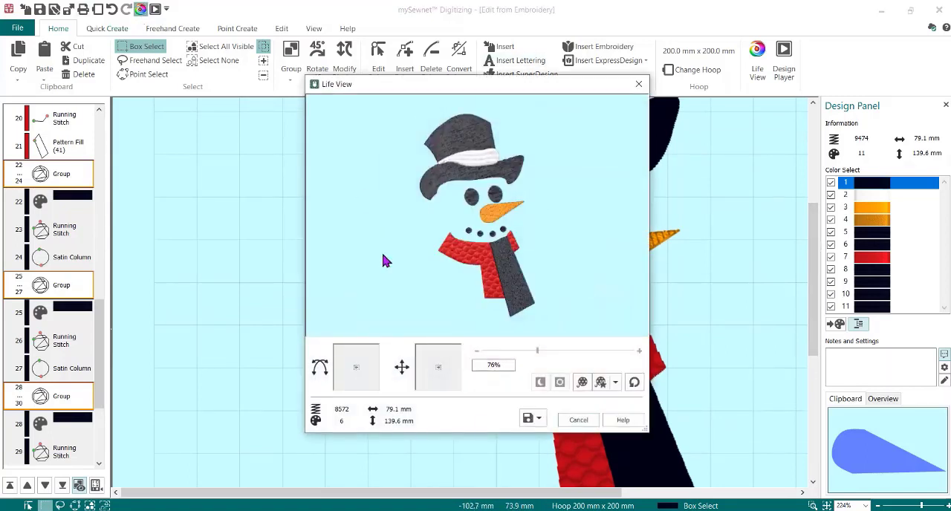
pyautogui.click(578, 420)
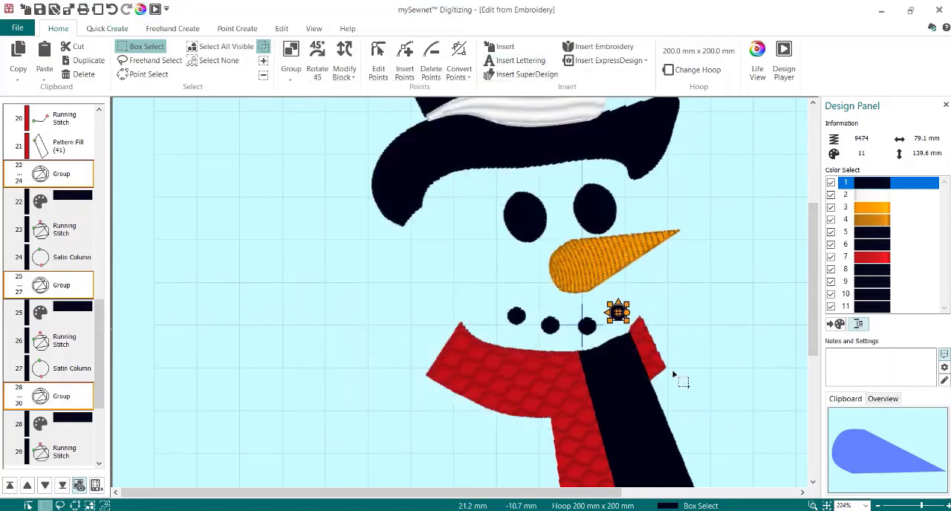
# - Move the black hanging scarf end's pattern fill up the stitch sequence, ahead of the last three mouth dot groups
pyautogui.click(641, 384)
pyautogui.click(539, 358)
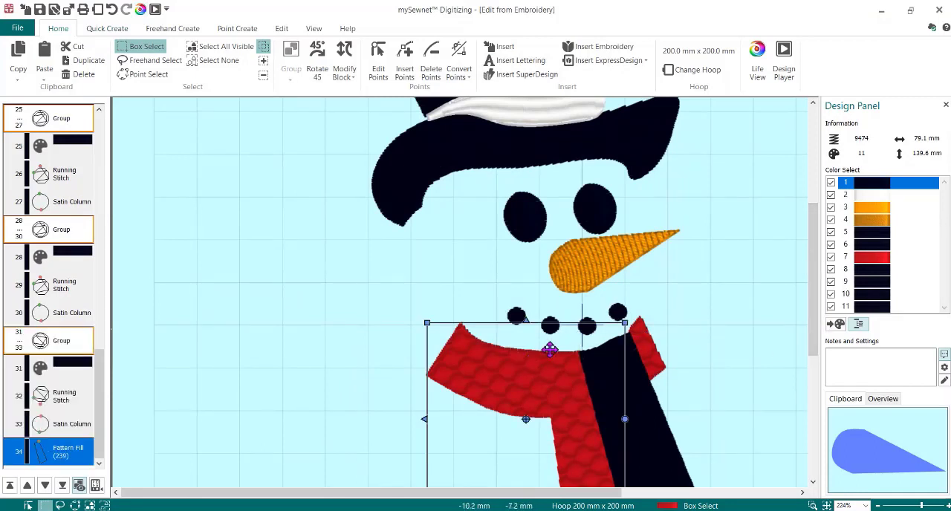
pyautogui.scroll(-5, 779, 310)
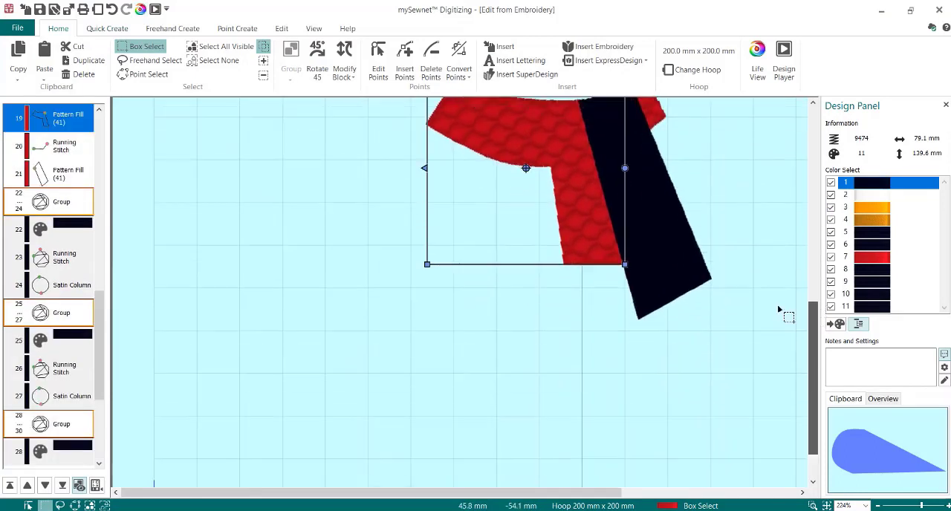
pyautogui.click(663, 288)
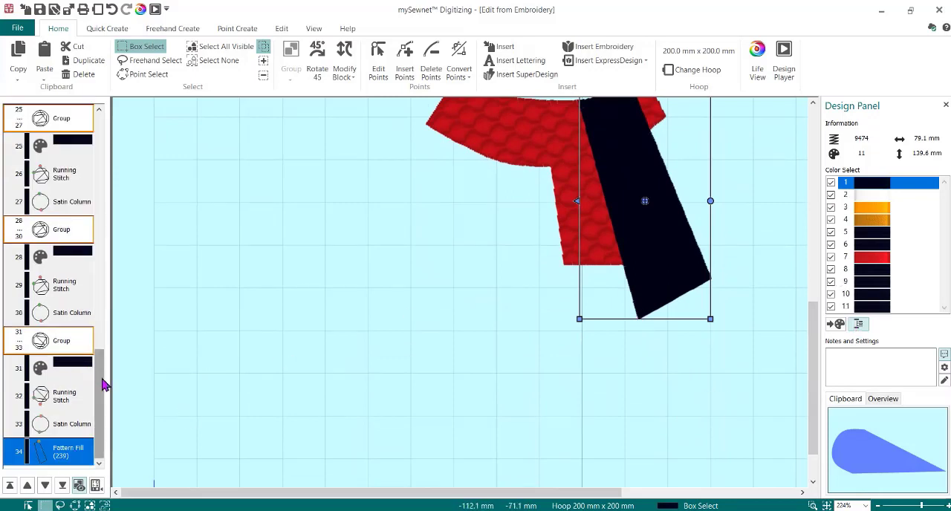
pyautogui.moveTo(102, 382); pyautogui.dragTo(104, 305)
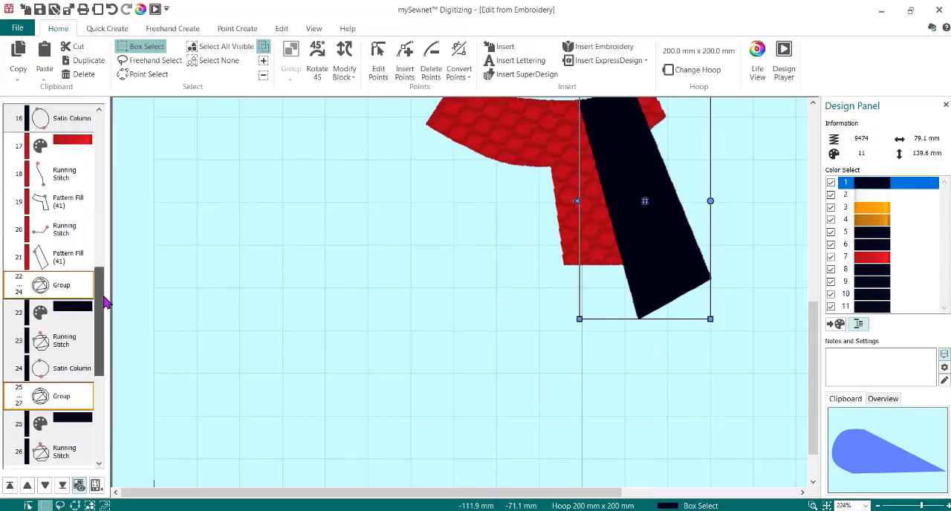
pyautogui.click(72, 261)
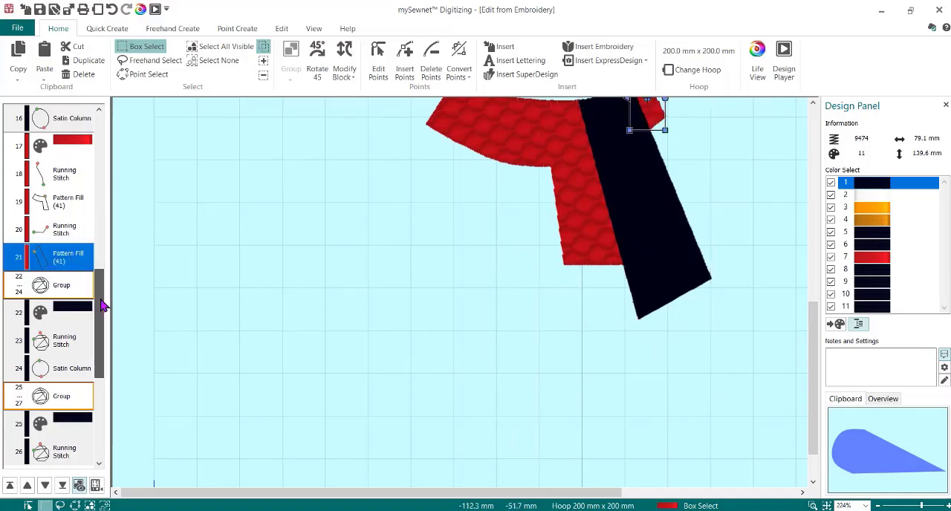
pyautogui.moveTo(102, 305); pyautogui.dragTo(101, 435)
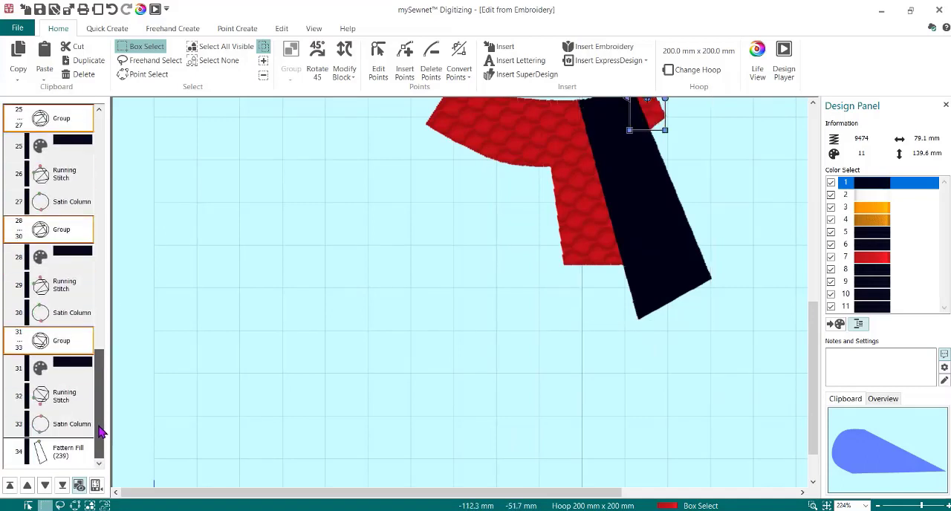
pyautogui.click(71, 459)
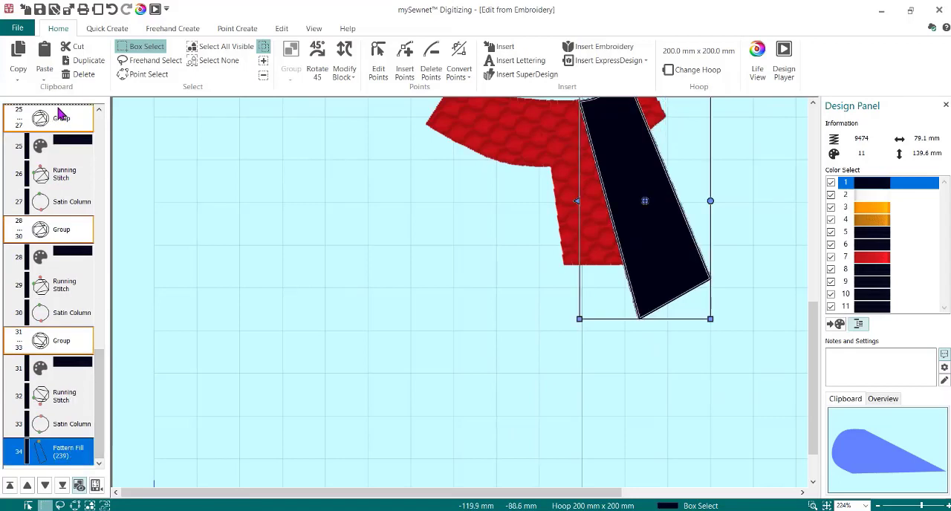
pyautogui.moveTo(60, 111); pyautogui.dragTo(60, 112)
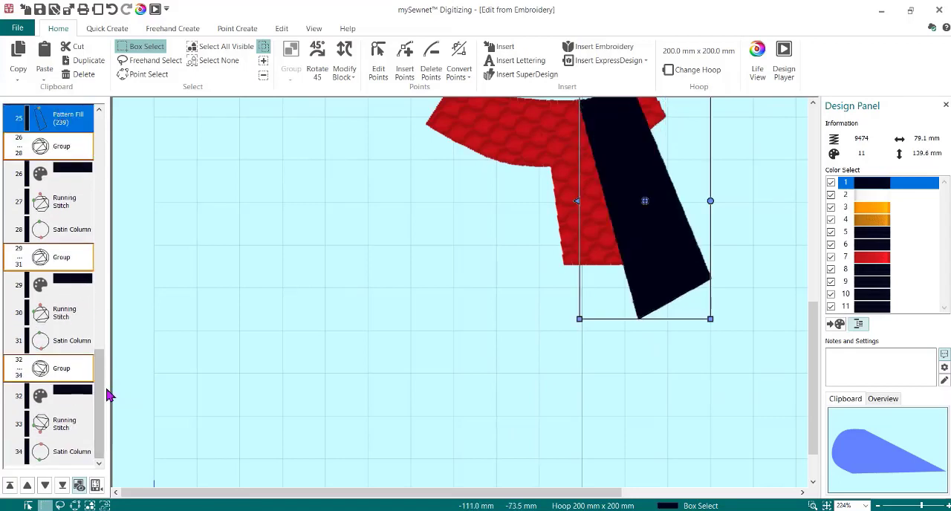
# - Move the hanging scarf end's fill ahead of the first mouth dot, directly after the last red scarf fill
pyautogui.moveTo(104, 396); pyautogui.dragTo(104, 361)
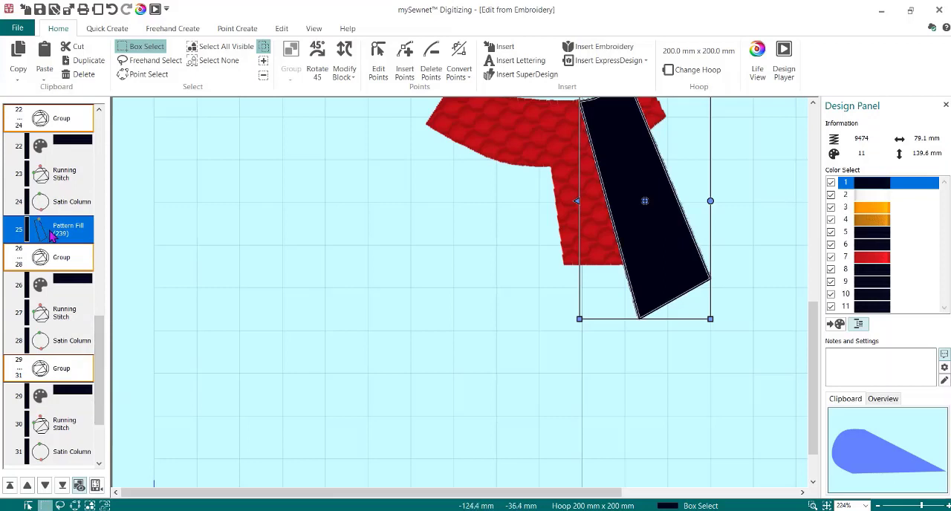
pyautogui.moveTo(60, 111); pyautogui.dragTo(60, 113)
pyautogui.moveTo(97, 337); pyautogui.dragTo(107, 305)
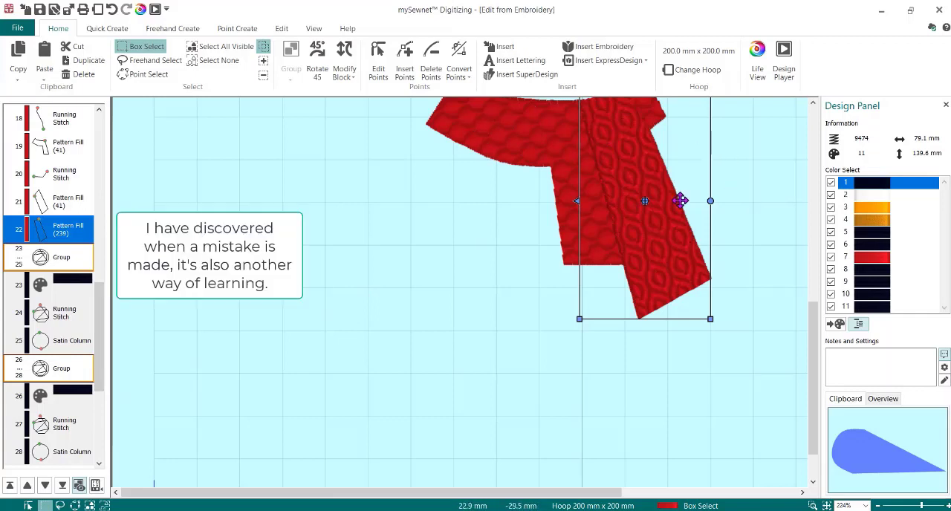
# - Insert a color change to Robison-Anton Rayon 40 thread 2328 Pumpkin after the hanging scarf end's pattern fill
pyautogui.click(72, 236)
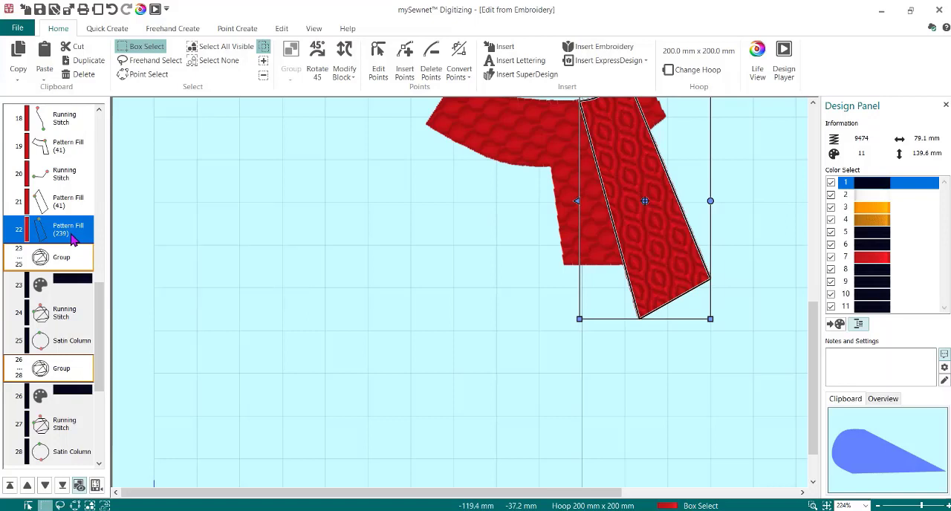
pyautogui.click(228, 34)
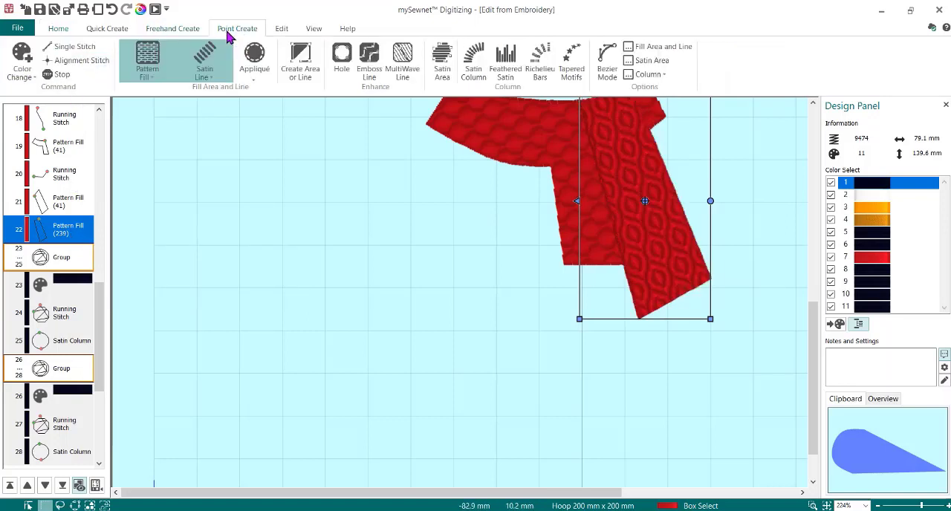
pyautogui.click(21, 58)
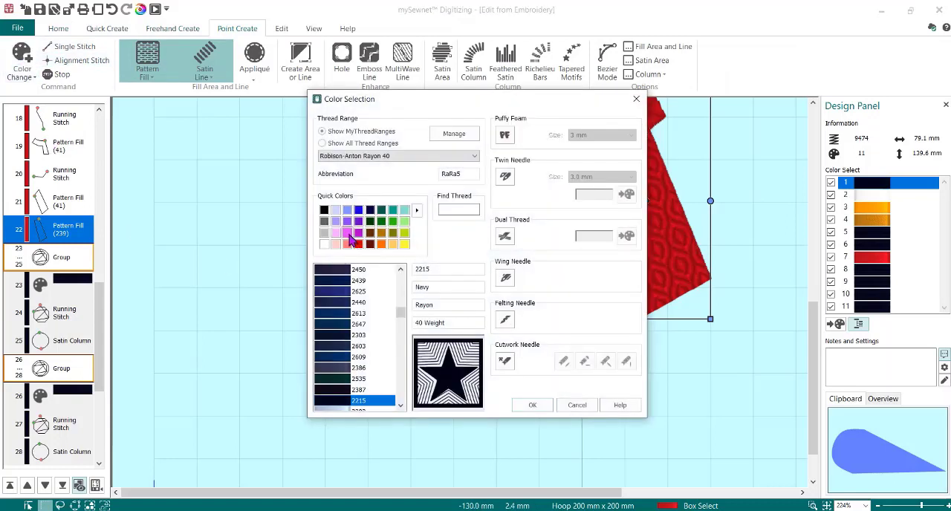
pyautogui.click(382, 245)
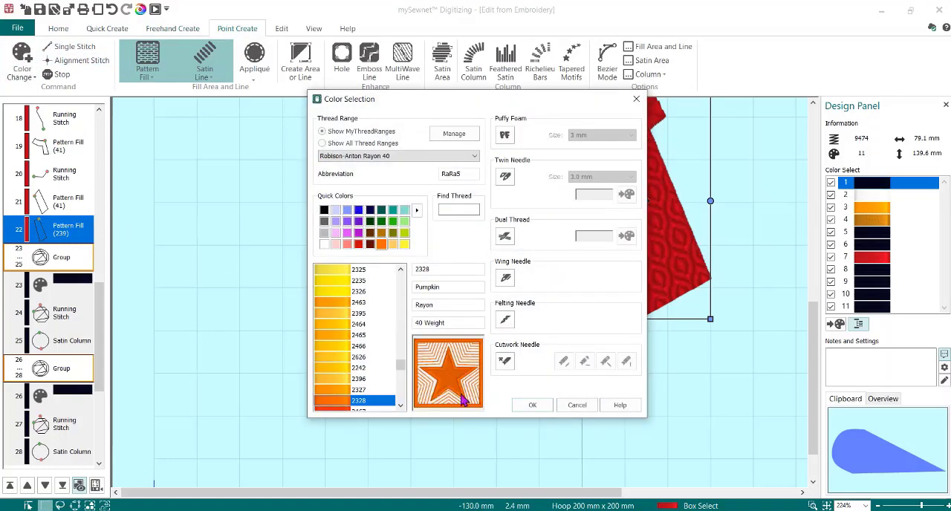
pyautogui.click(532, 405)
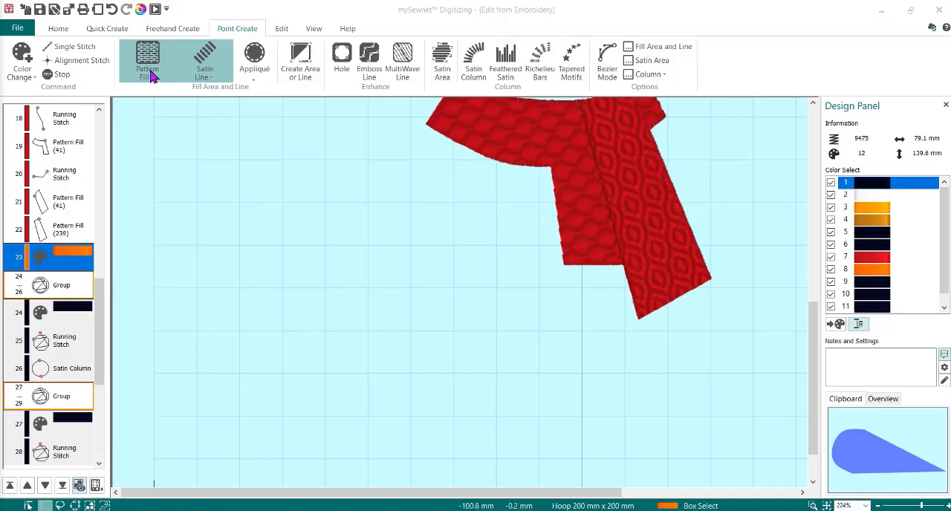
# - Turn off the pattern fill, activate the Satin Column tool, and accept its satin options
pyautogui.click(152, 50)
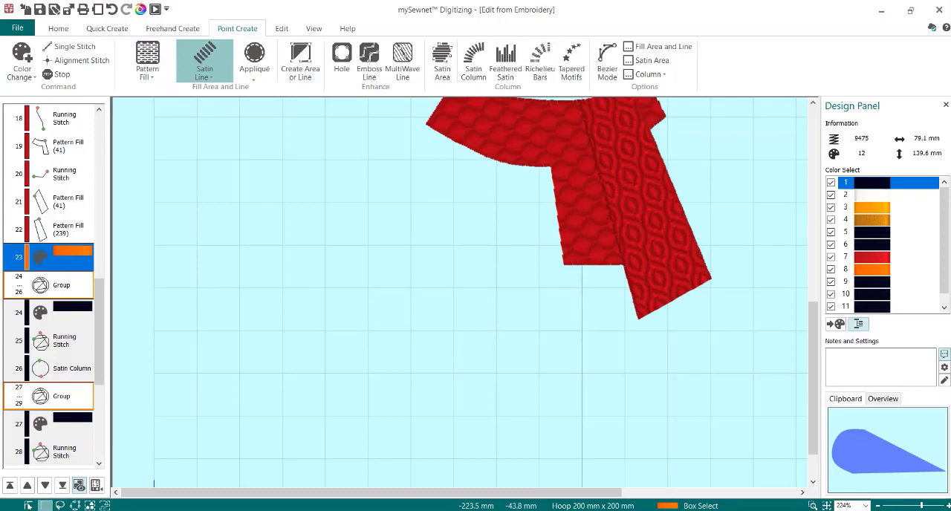
pyautogui.click(477, 66)
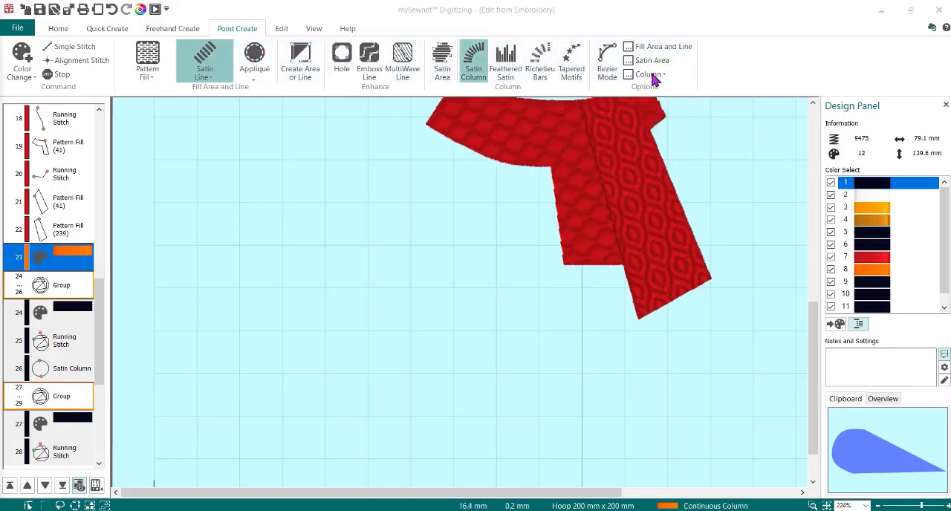
pyautogui.click(651, 75)
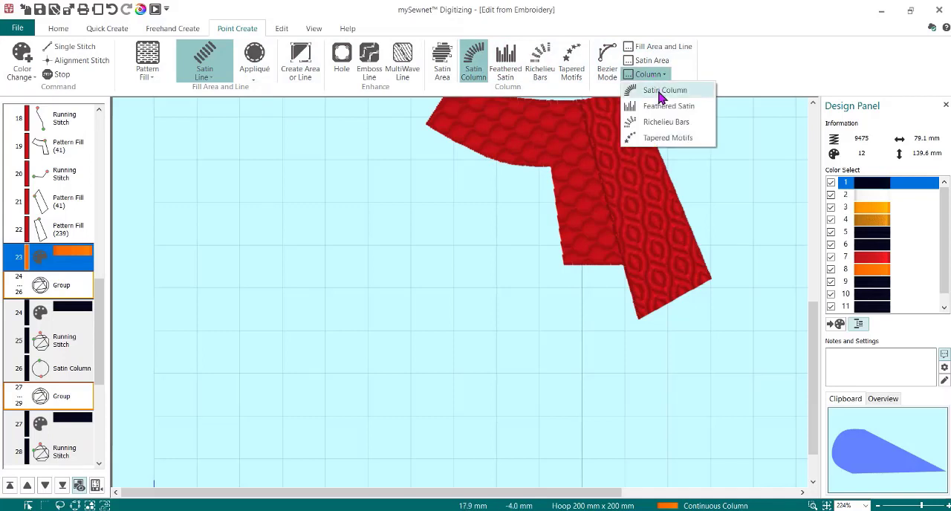
pyautogui.click(660, 93)
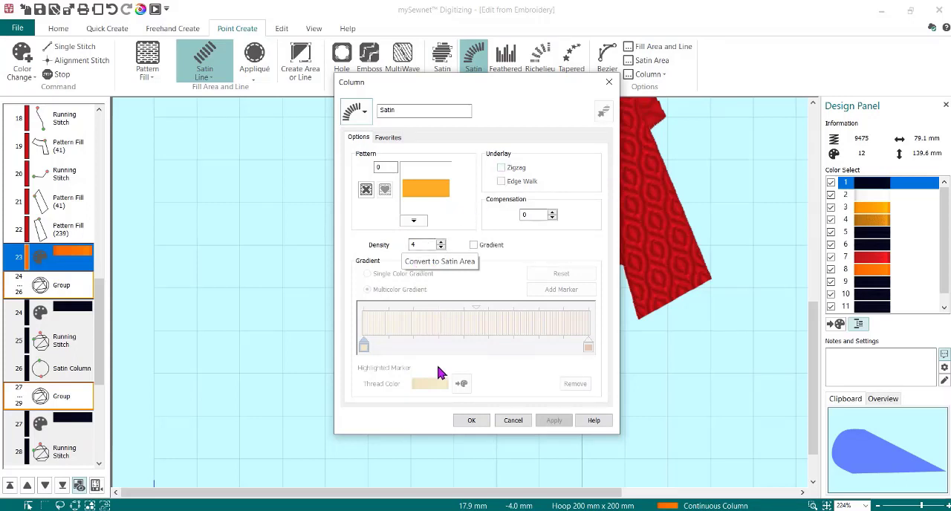
pyautogui.click(480, 425)
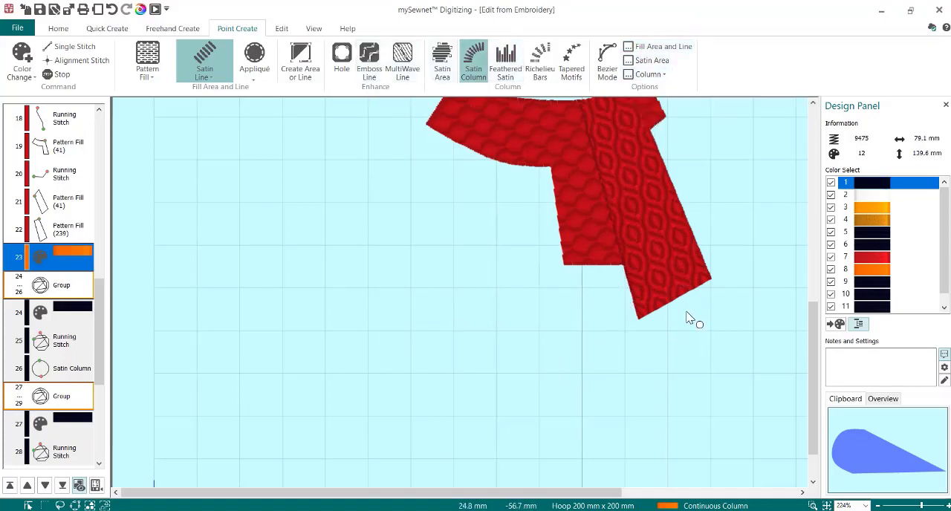
# - Draw an orange Satin Column fringe below the front hanging scarf end's bottom edge and pull its lower middle points outward into a rounded hem
pyautogui.click(710, 278)
pyautogui.click(740, 323)
pyautogui.click(687, 294)
pyautogui.click(666, 306)
pyautogui.click(695, 346)
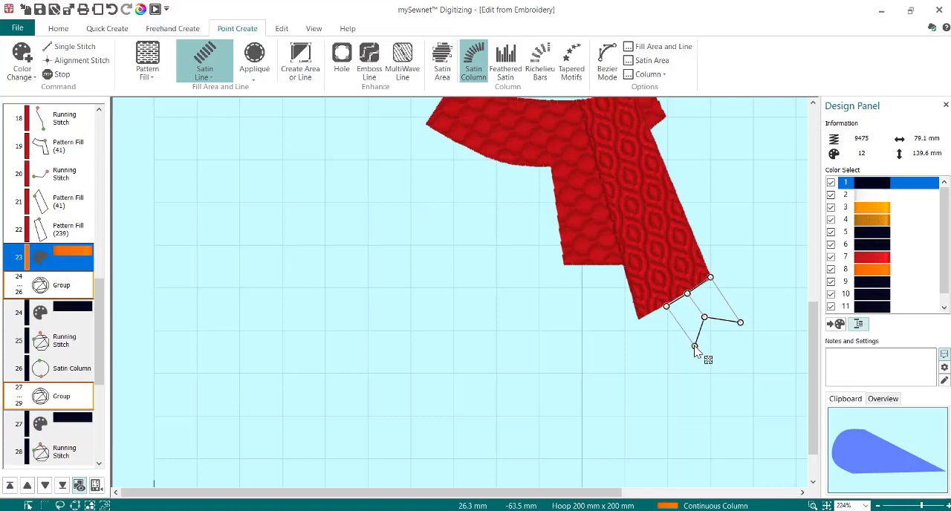
pyautogui.click(639, 320)
pyautogui.click(665, 371)
pyautogui.press('Return')
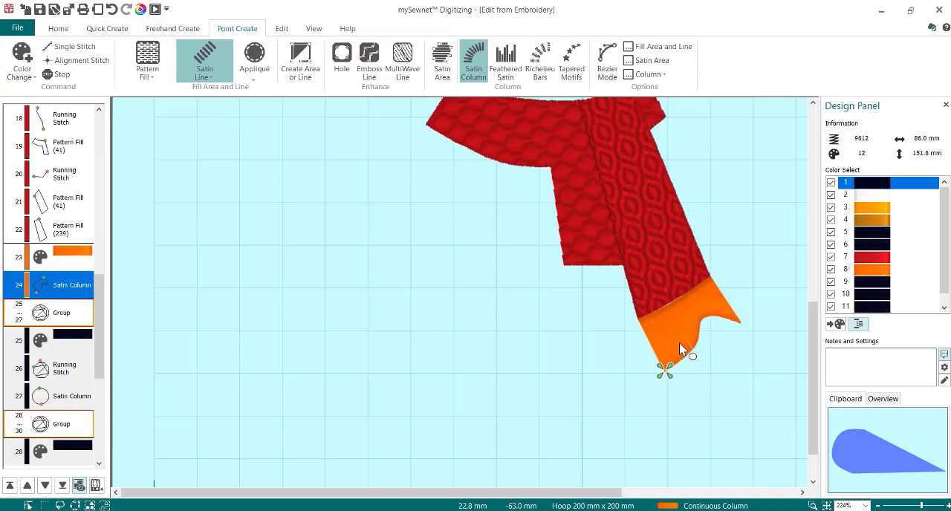
pyautogui.press('Escape')
pyautogui.moveTo(705, 319); pyautogui.dragTo(692, 364)
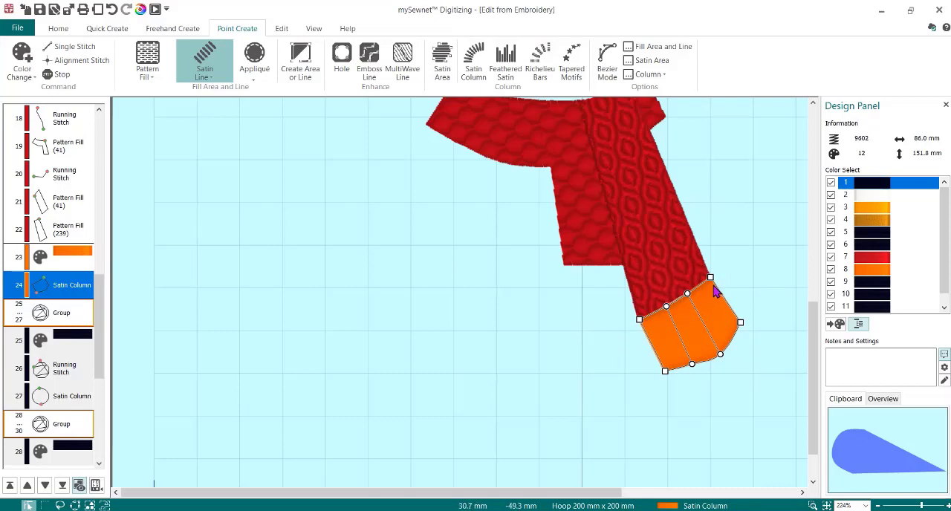
# - Add a Double Zigzag line with 0.6 mm zigzag width along the seam between the front scarf end and its orange fringe
pyautogui.click(300, 64)
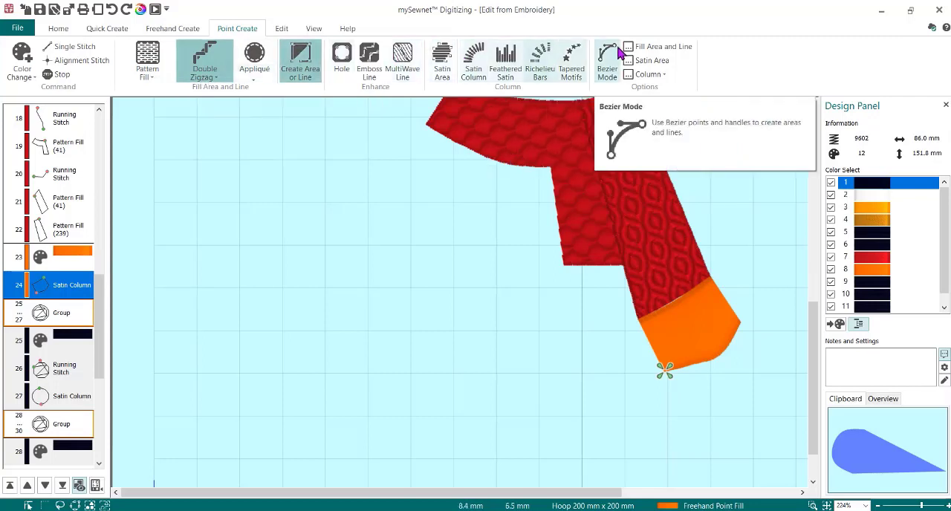
pyautogui.click(640, 47)
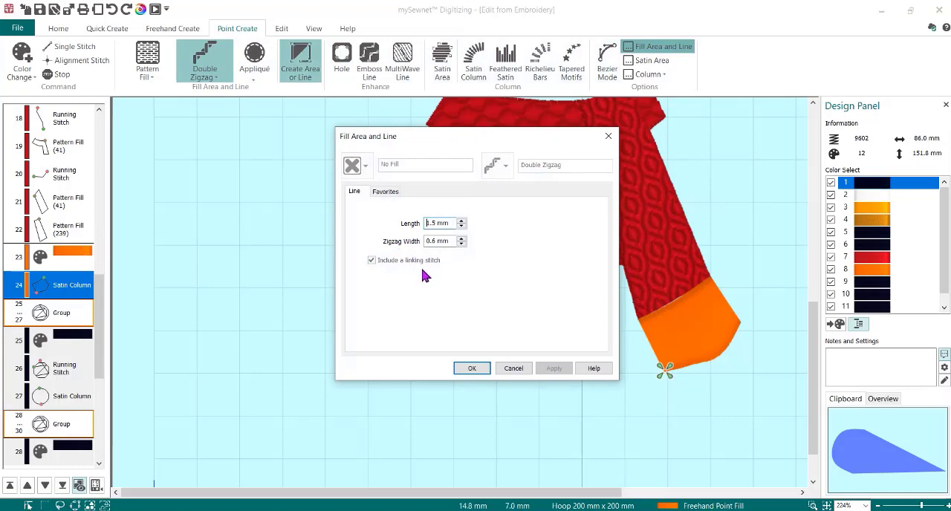
pyautogui.click(473, 370)
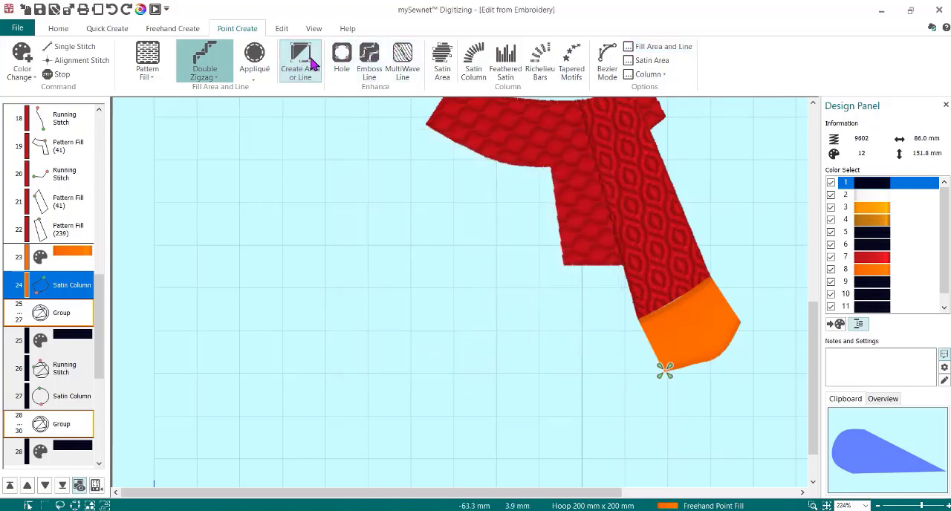
pyautogui.click(202, 77)
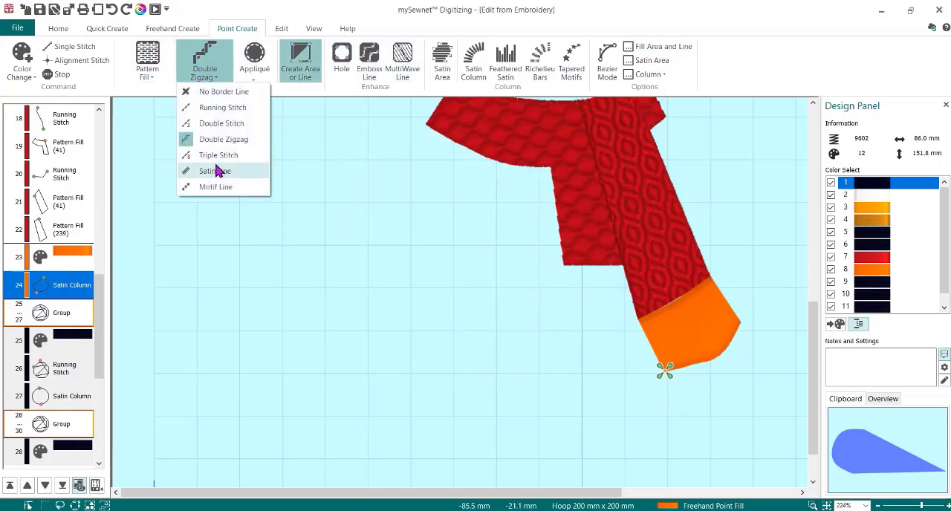
pyautogui.click(300, 65)
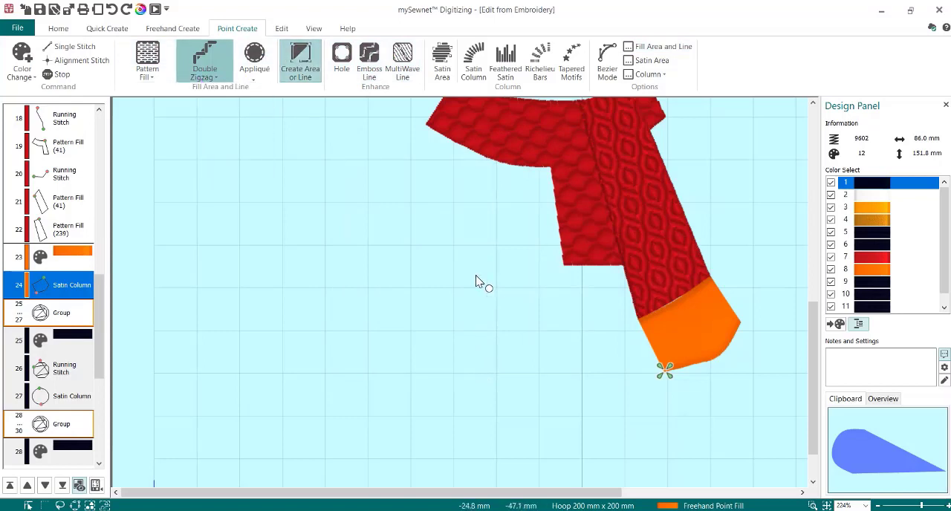
pyautogui.click(640, 325)
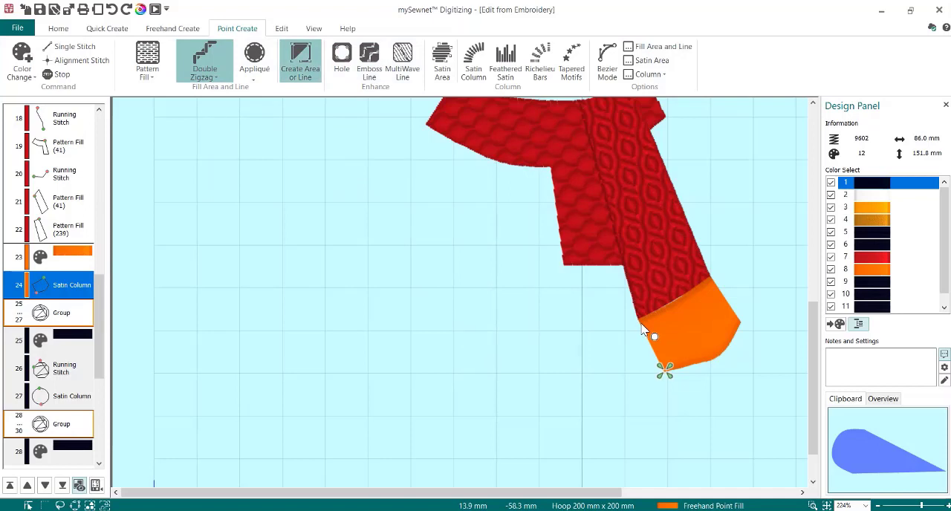
pyautogui.click(711, 281)
pyautogui.press('Return')
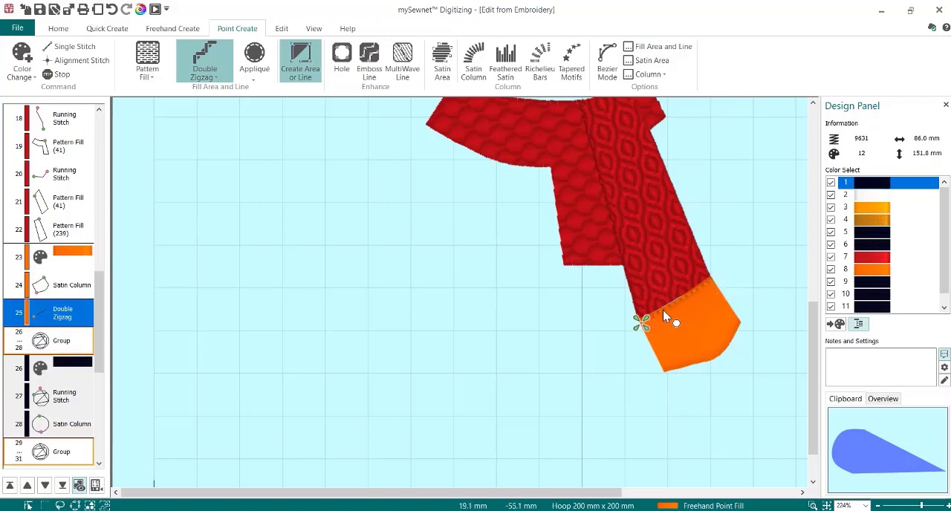
# - Add a Triple Stitch line with 2.0 mm length along the same seam above the front scarf end's fringe
pyautogui.click(205, 77)
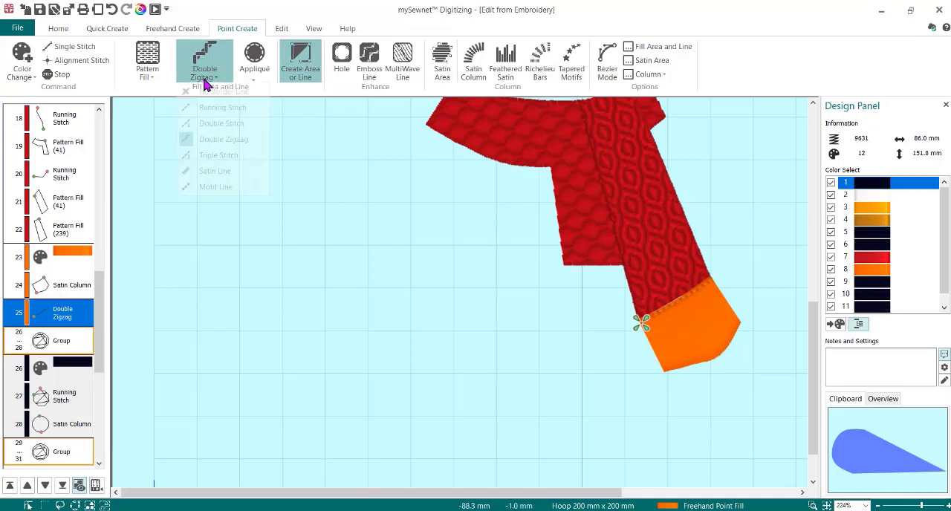
pyautogui.click(213, 156)
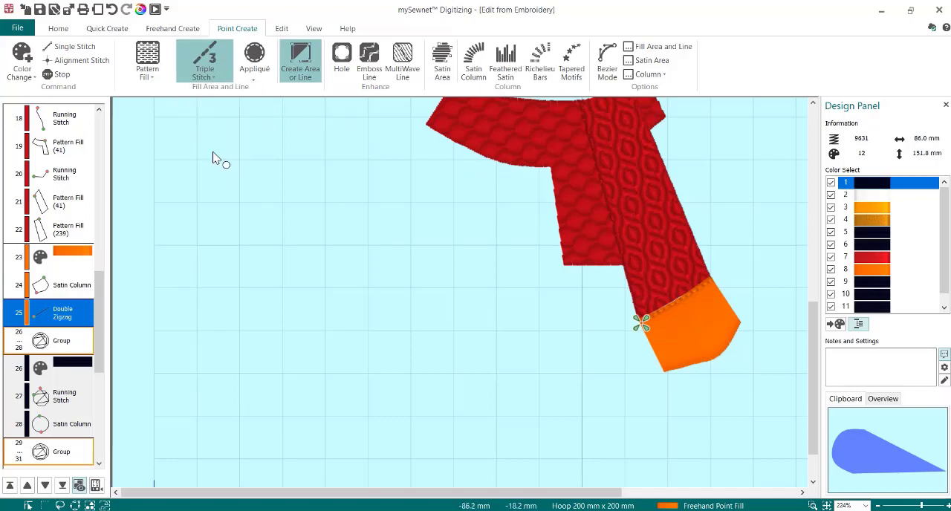
pyautogui.click(663, 46)
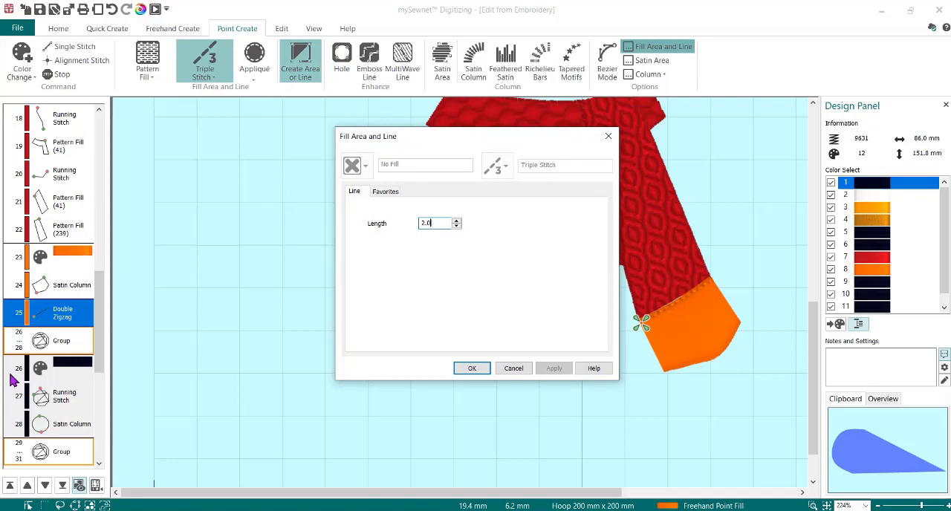
pyautogui.click(480, 369)
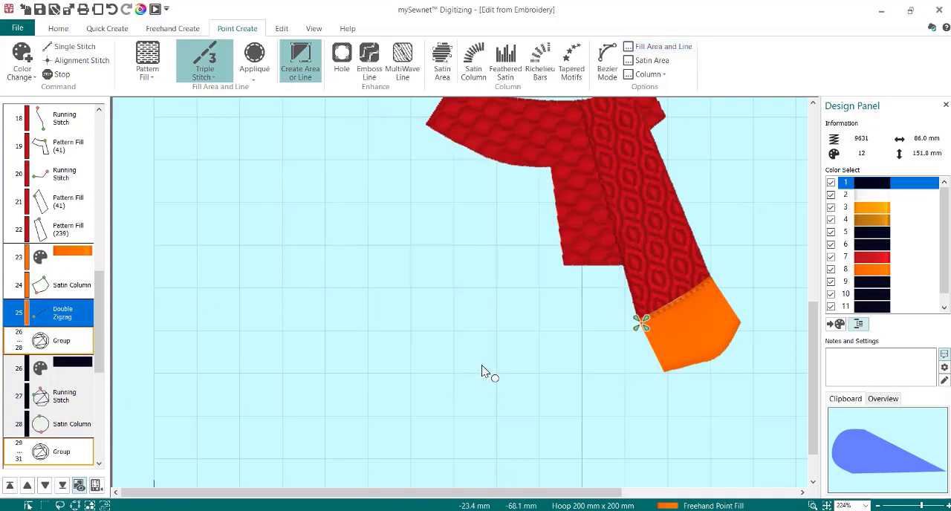
pyautogui.click(301, 63)
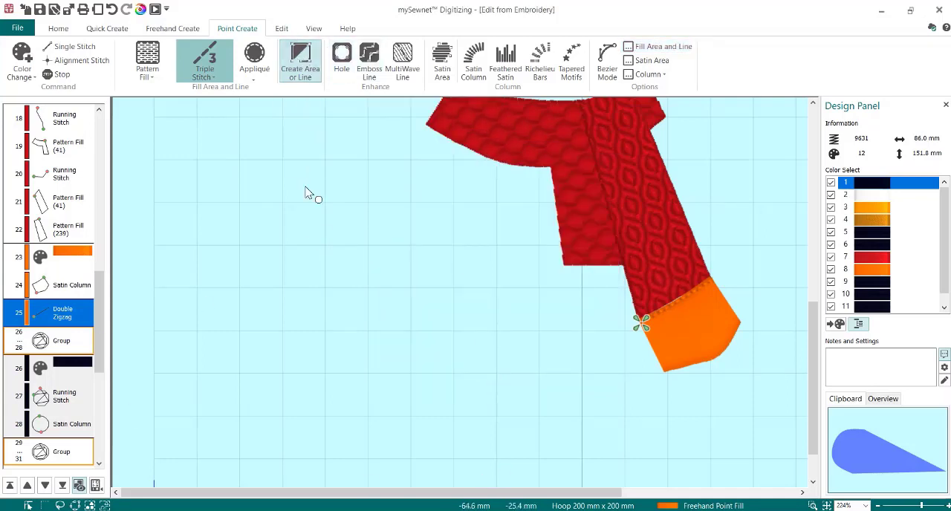
pyautogui.click(641, 323)
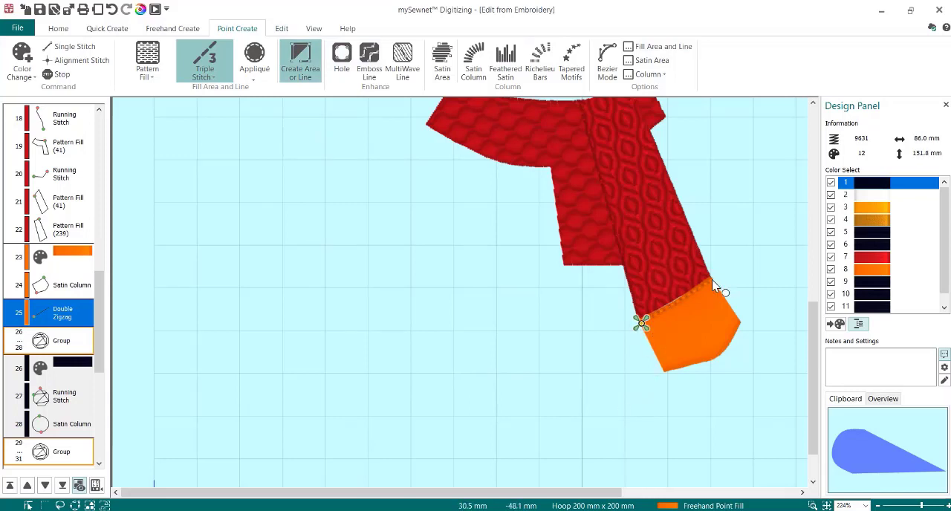
pyautogui.click(712, 282)
pyautogui.press('Return')
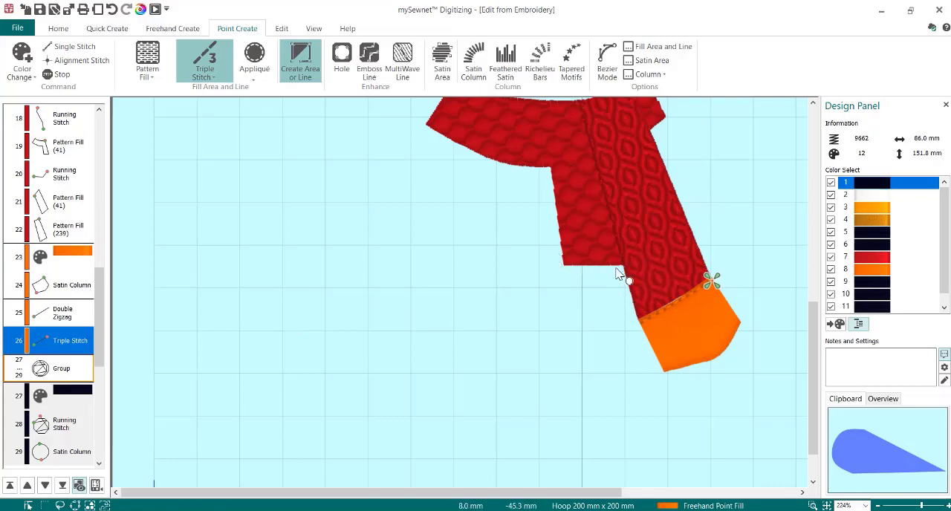
# - Draw an orange Satin Column fringe with a notched hem below the shorter back scarf end, fitting its upper corner to the scarf edge
pyautogui.click(473, 65)
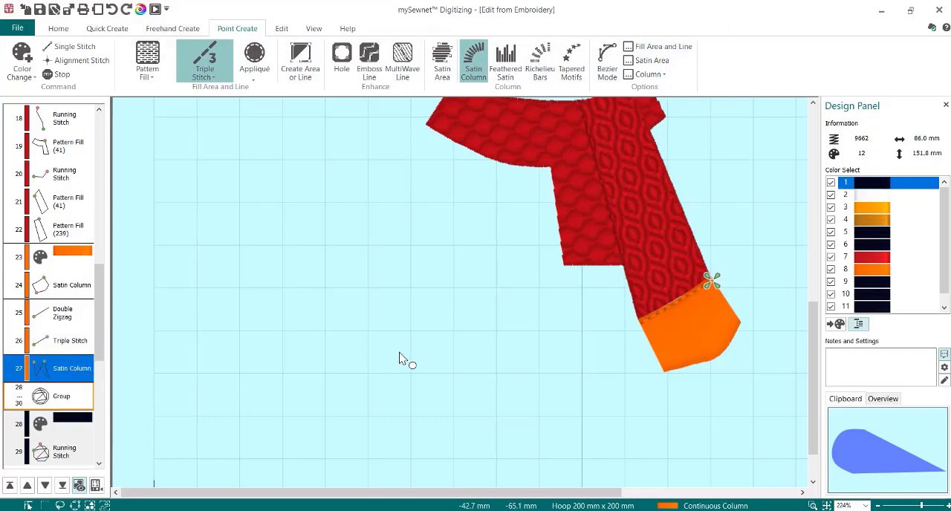
pyautogui.hotkey('ctrl', 'z')
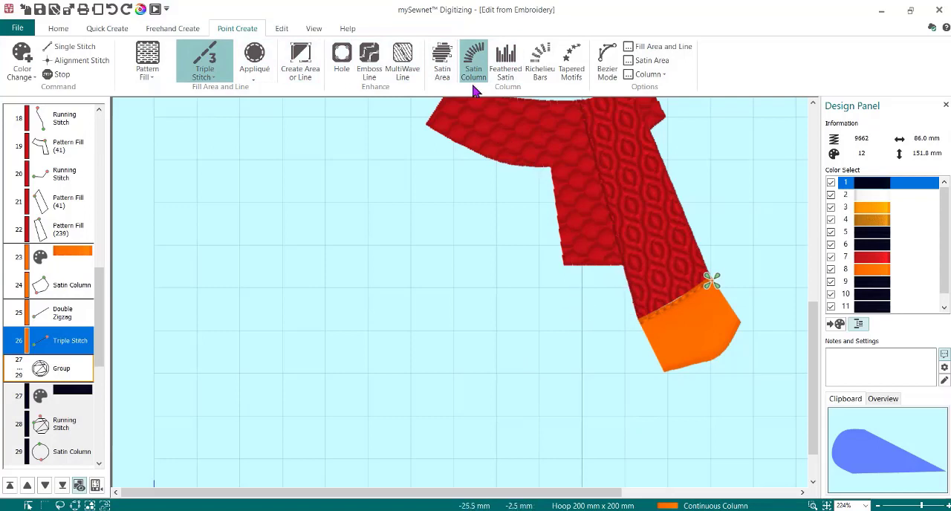
pyautogui.click(622, 266)
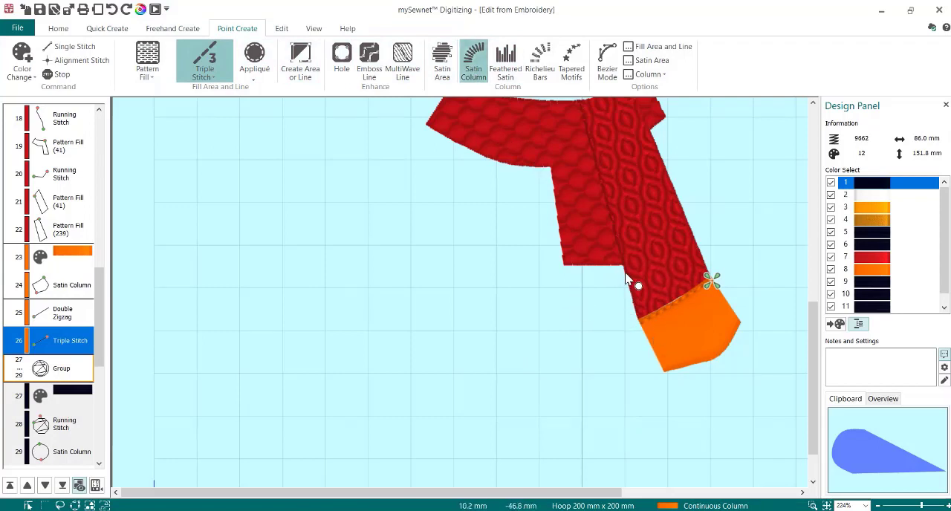
pyautogui.click(635, 310)
pyautogui.click(595, 265)
pyautogui.click(599, 301)
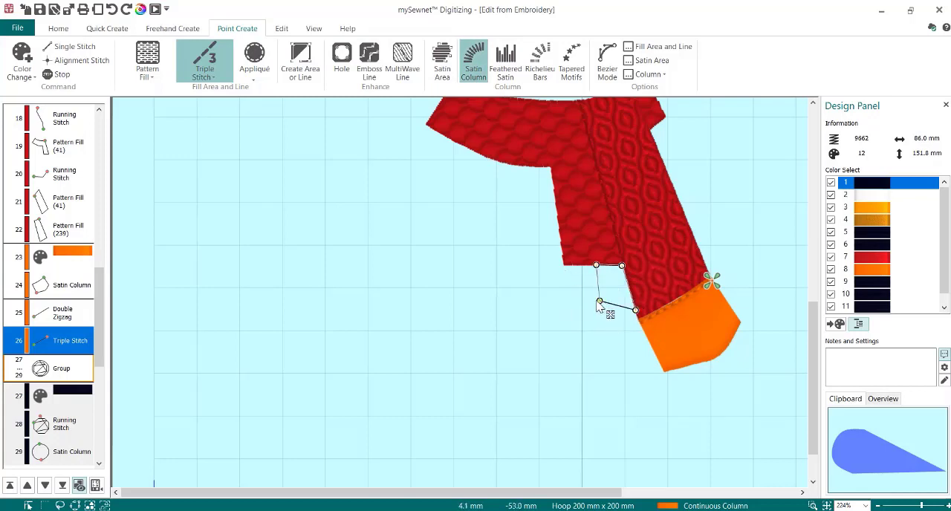
pyautogui.click(566, 266)
pyautogui.click(565, 322)
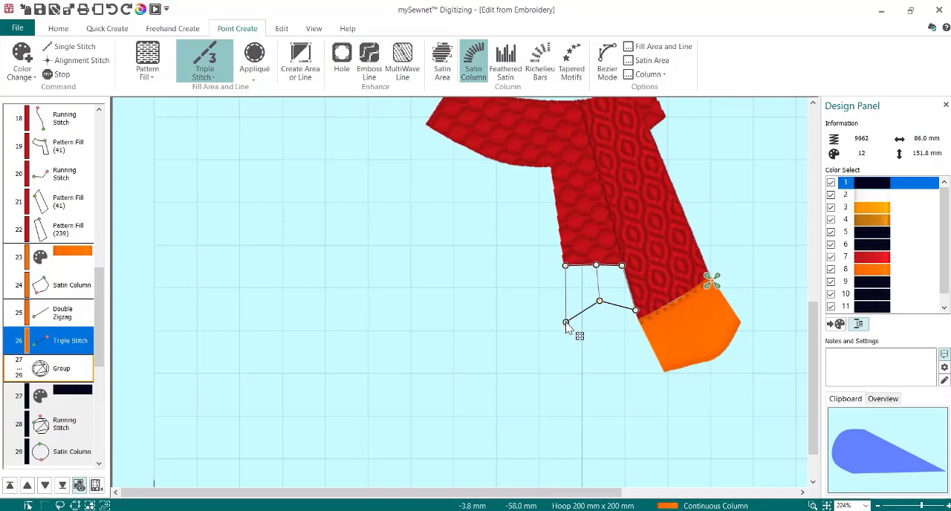
pyautogui.press('Return')
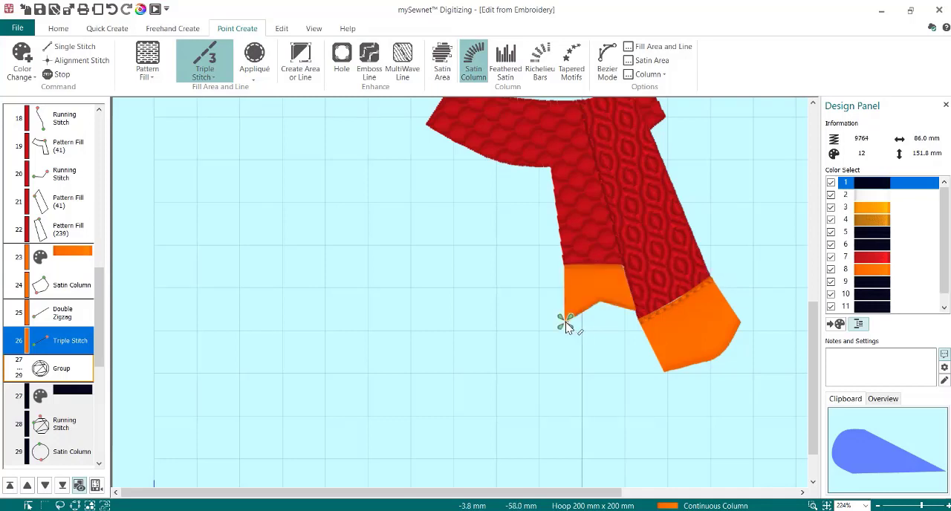
pyautogui.rightClick(592, 306)
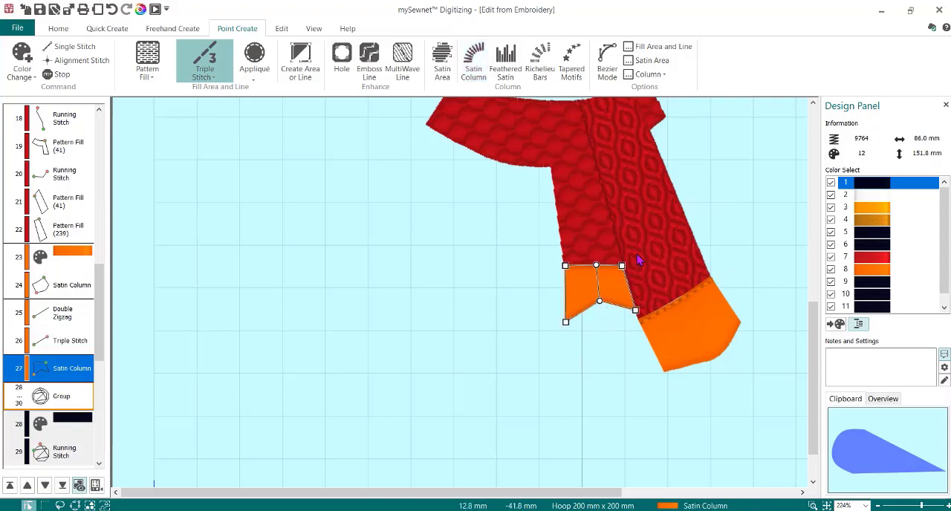
pyautogui.moveTo(622, 266); pyautogui.dragTo(623, 265)
# - Add a Double Zigzag line along the seam between the shorter back scarf end and its orange fringe
pyautogui.click(213, 80)
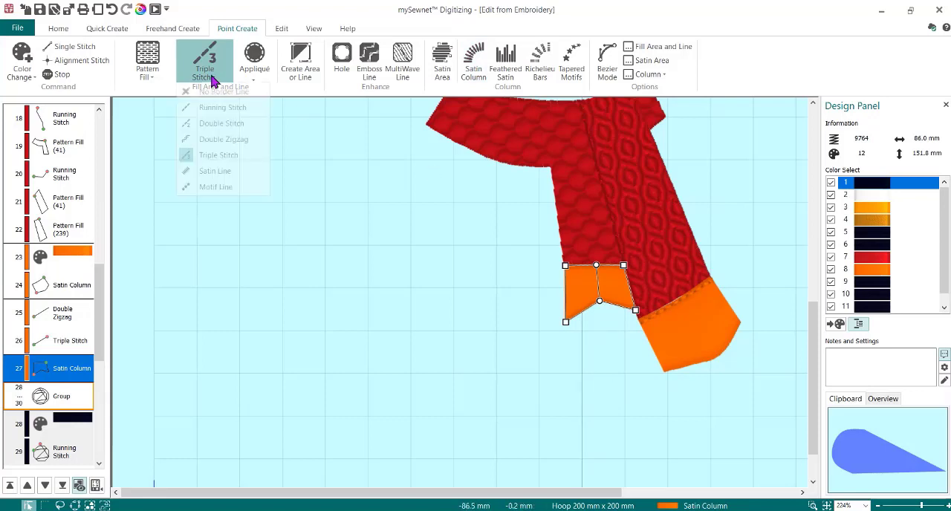
pyautogui.click(207, 139)
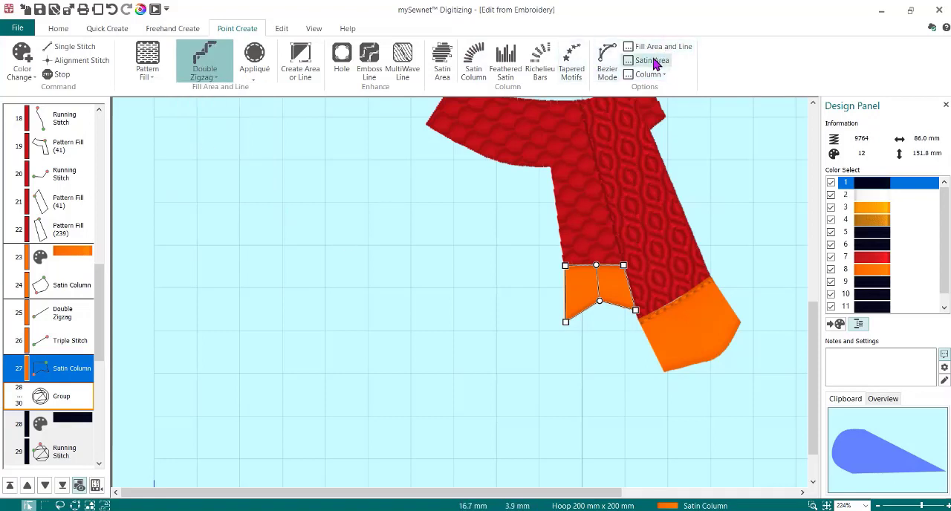
pyautogui.click(300, 64)
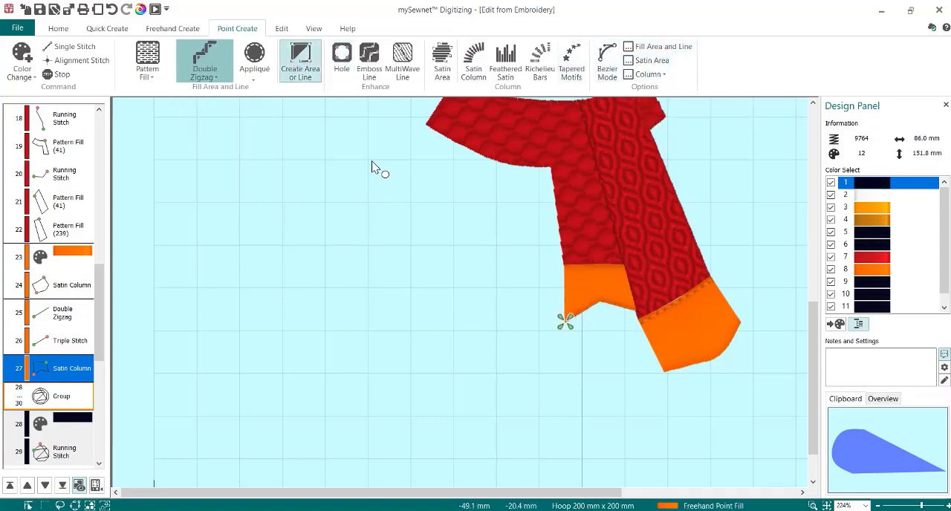
pyautogui.click(565, 266)
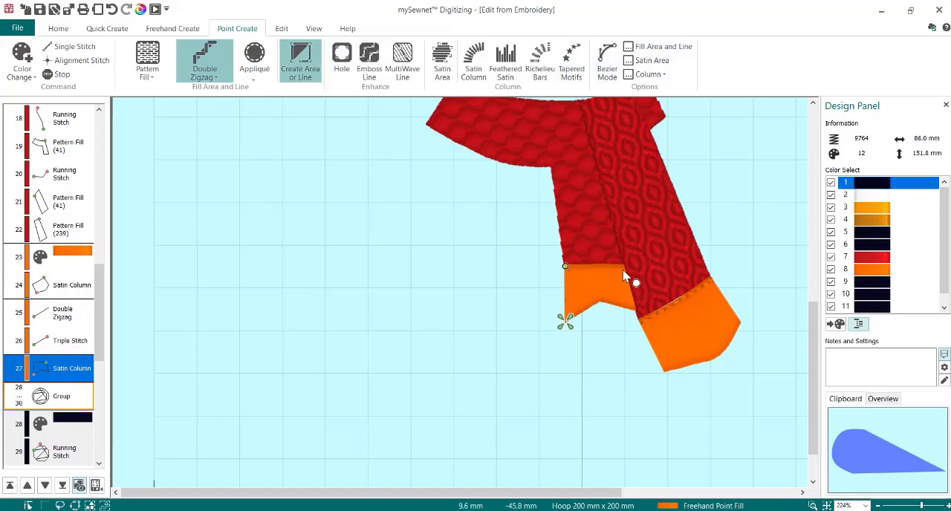
pyautogui.click(624, 266)
pyautogui.rightClick(624, 265)
# - Add a Triple Stitch line along the same seam above the shorter back scarf end's fringe
pyautogui.click(204, 76)
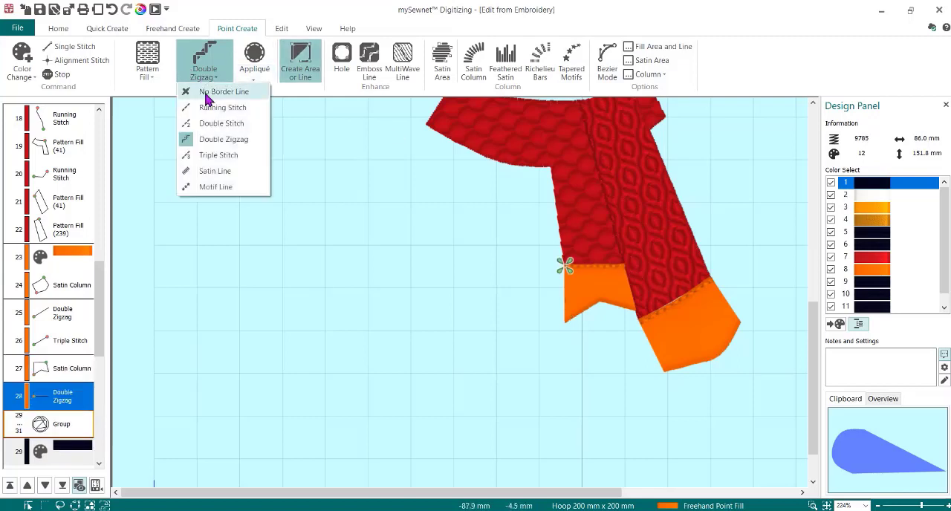
pyautogui.click(221, 155)
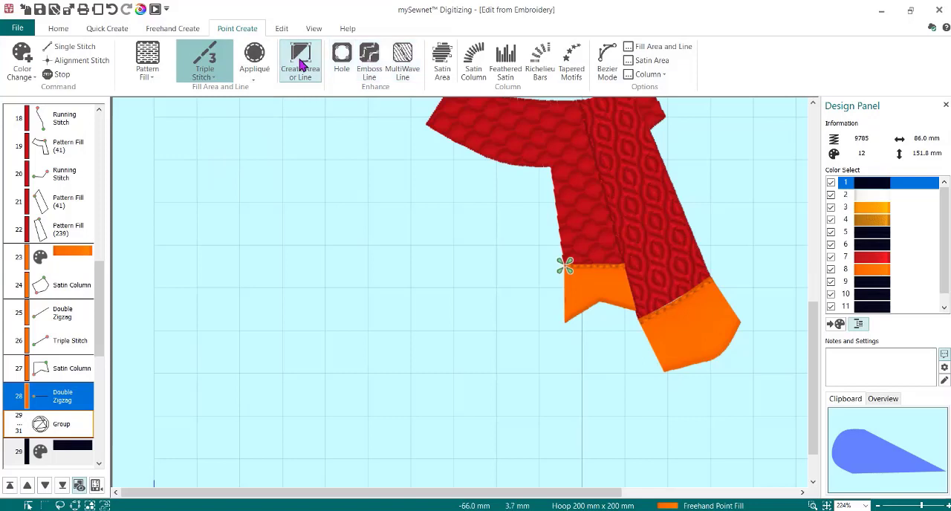
pyautogui.click(301, 65)
pyautogui.click(564, 266)
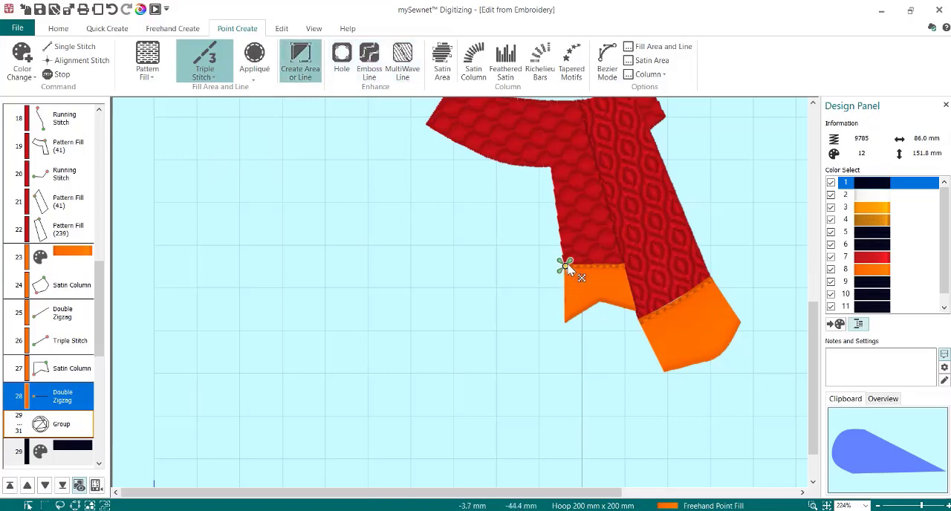
pyautogui.click(622, 266)
pyautogui.press('Return')
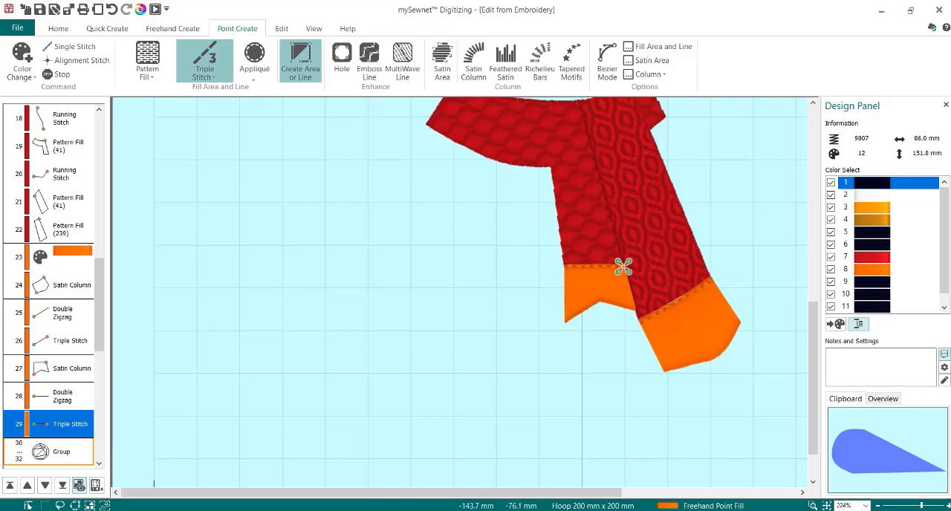
# - Move the orange color change and all six fringe objects ahead of the red scarf's color change in the stitch sequence
pyautogui.click(63, 288)
pyautogui.click(51, 261)
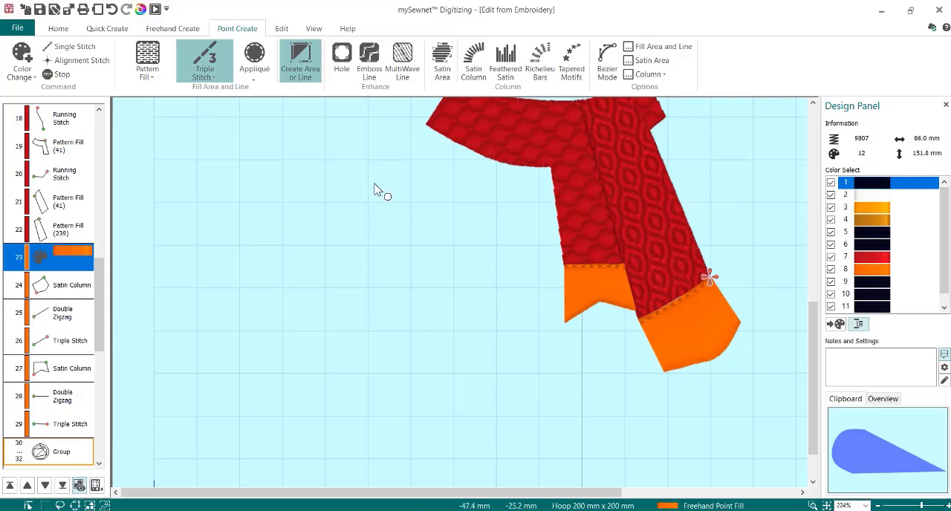
pyautogui.moveTo(99, 288); pyautogui.dragTo(99, 269)
pyautogui.scroll(-1, 97, 271)
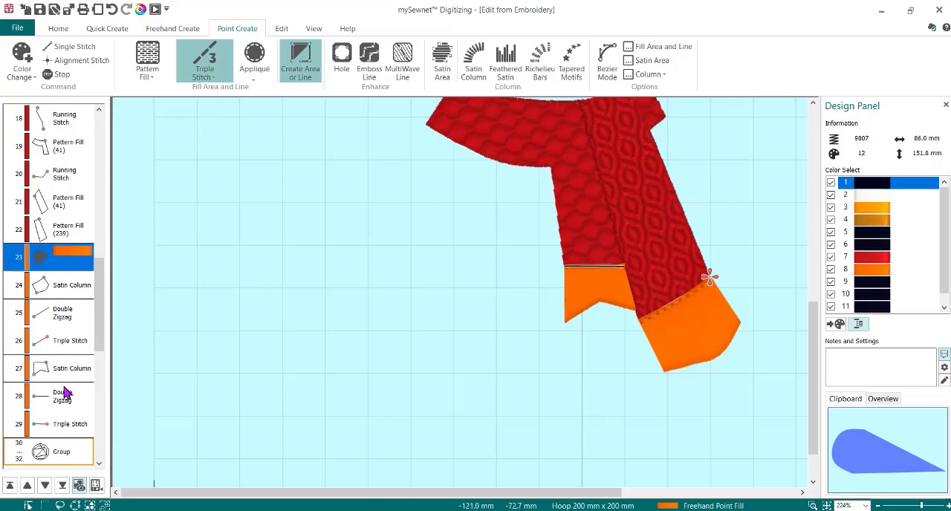
pyautogui.keyDown('shift'); pyautogui.click(72, 424); pyautogui.keyUp('shift')
pyautogui.moveTo(81, 383); pyautogui.dragTo(69, 227)
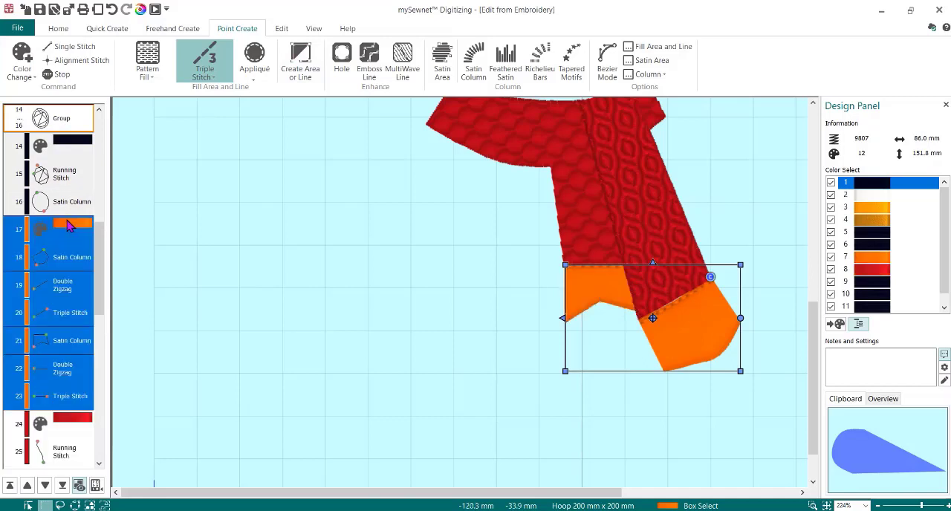
pyautogui.click(69, 255)
# - Preview the stitching order of the whole snowman in Design Player and close the preview
pyautogui.click(155, 9)
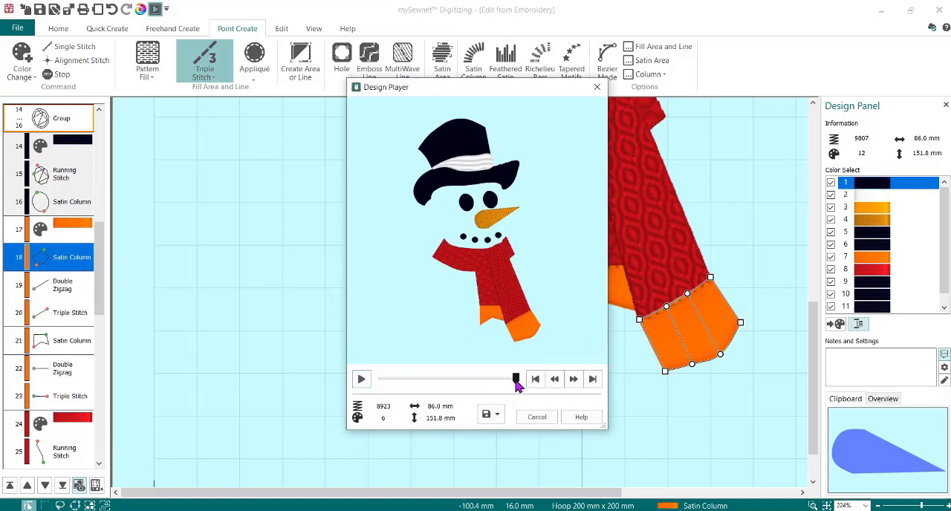
pyautogui.moveTo(515, 379); pyautogui.dragTo(531, 399)
pyautogui.click(534, 416)
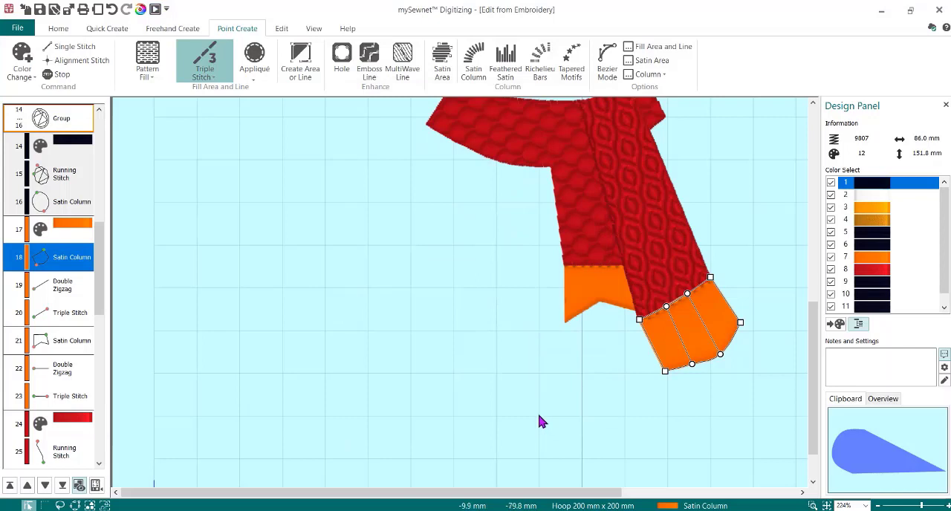
# - Close mySewnet Digitizing to return the edited snowman to mySewnet Embroidery
pyautogui.scroll(5, 518, 418)
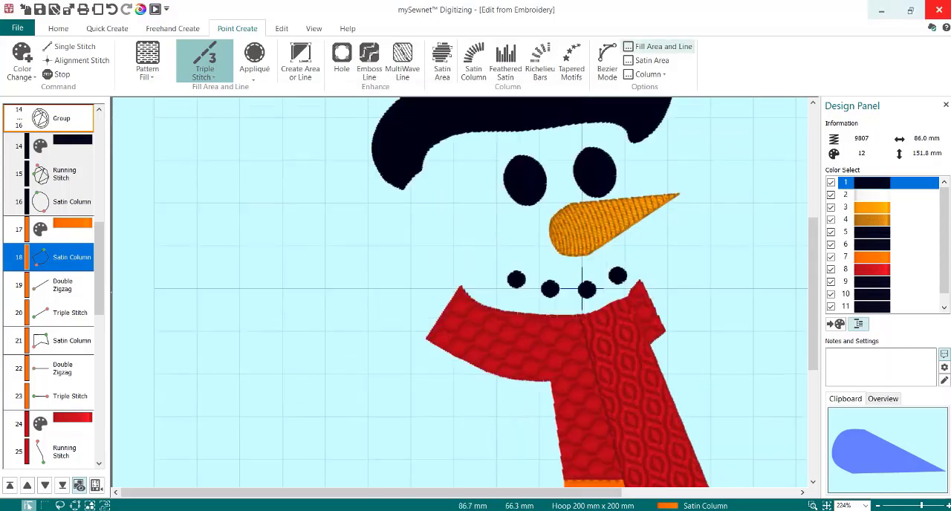
pyautogui.click(940, 10)
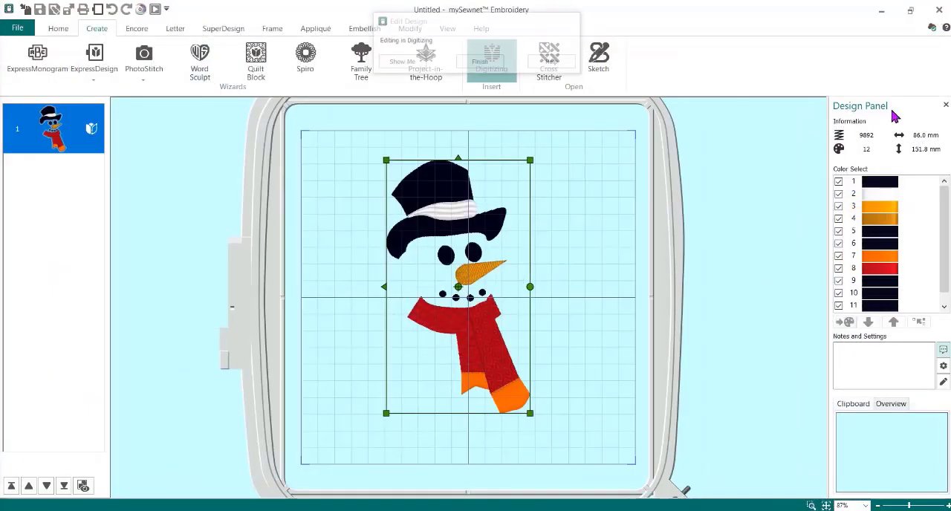
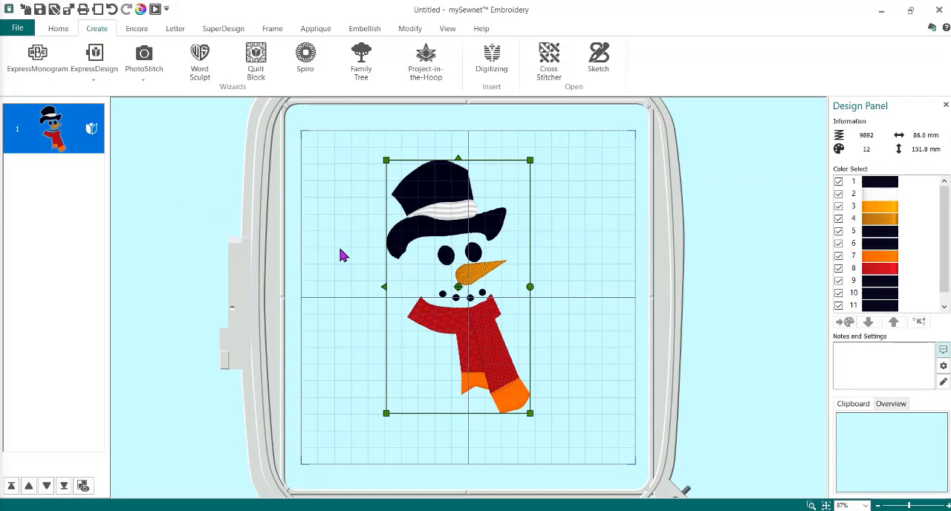
# - Open the snowman for editing in mySewnet Digitizing, then slightly shrink the grouped carrot nose and shift it toward the tip side
pyautogui.click(750, 253)
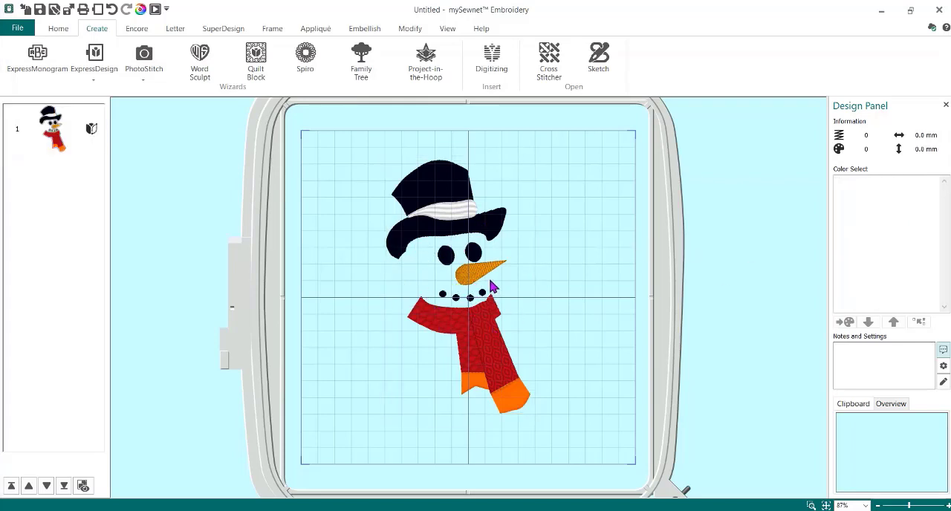
pyautogui.click(47, 137)
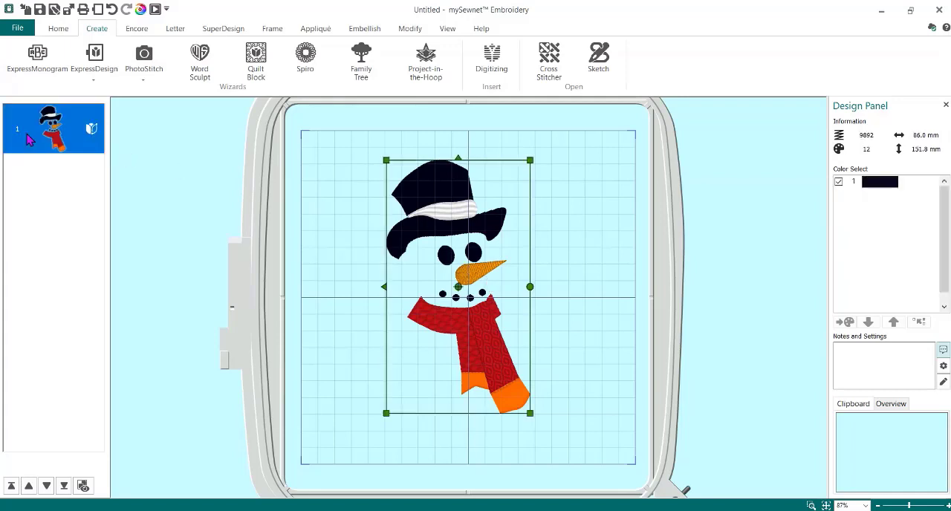
pyautogui.rightClick(69, 135)
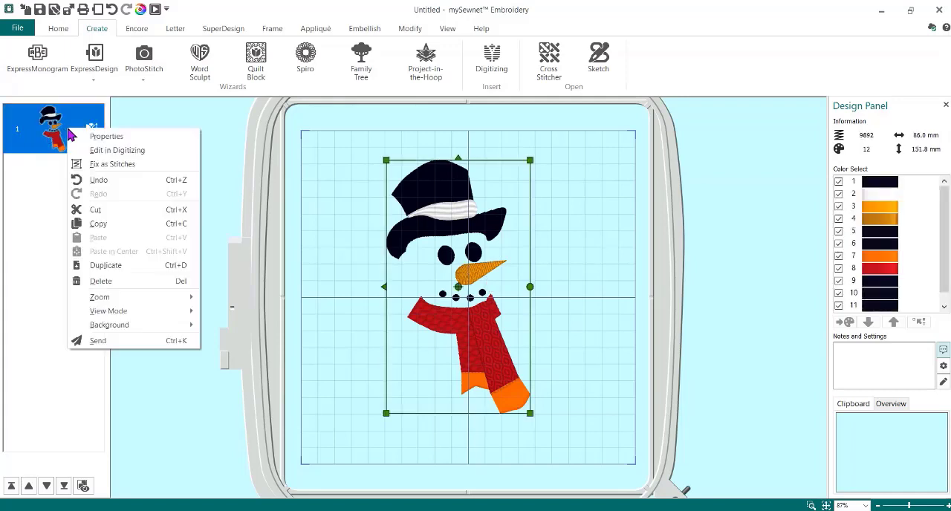
pyautogui.click(123, 150)
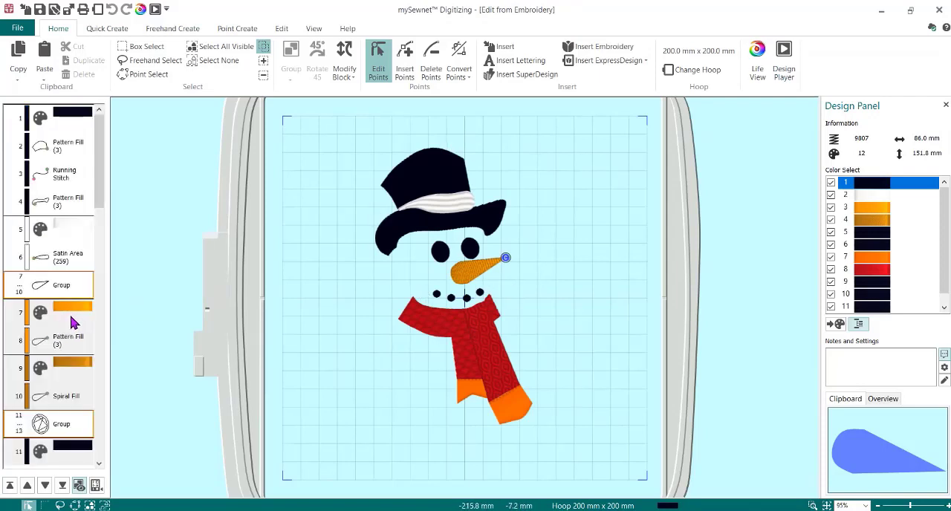
pyautogui.click(71, 290)
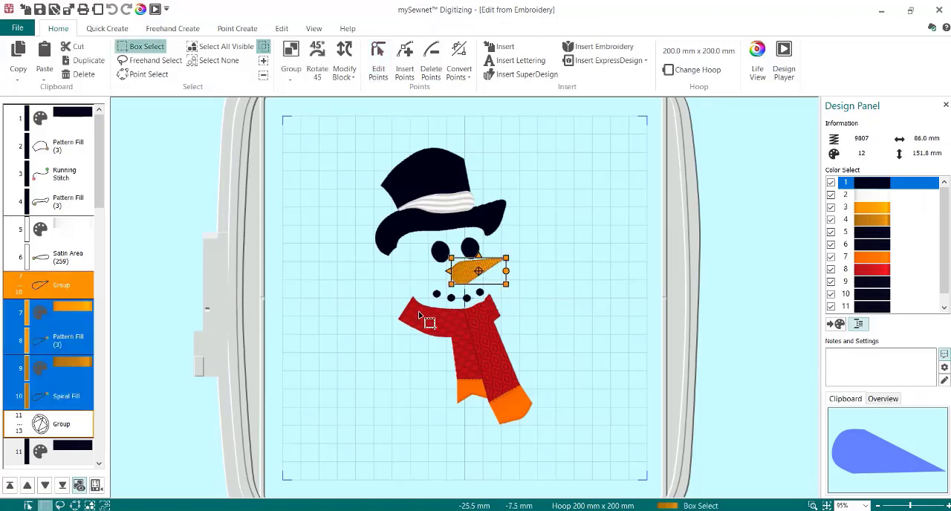
pyautogui.moveTo(506, 283); pyautogui.dragTo(496, 266)
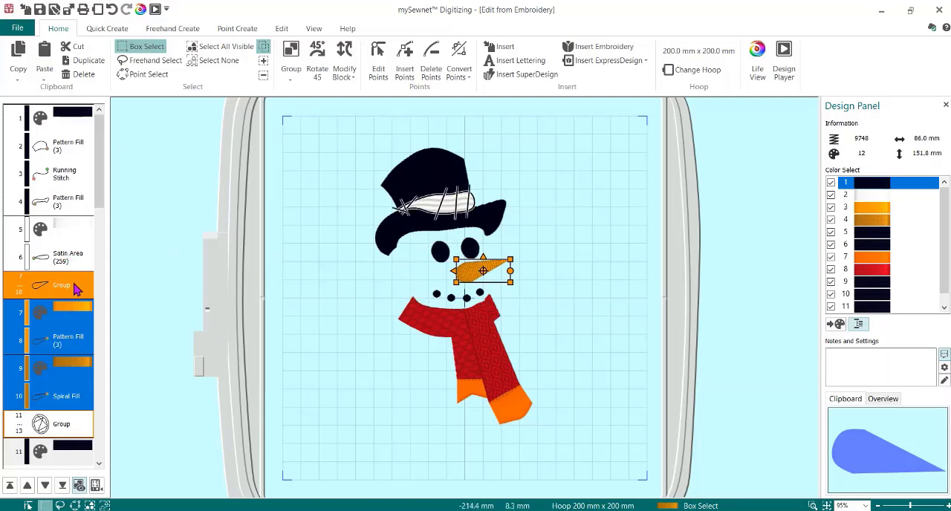
# - Add both eye groups and all four mouth dot groups to the nose selection and move the whole face slightly left
pyautogui.moveTo(101, 193); pyautogui.dragTo(104, 266)
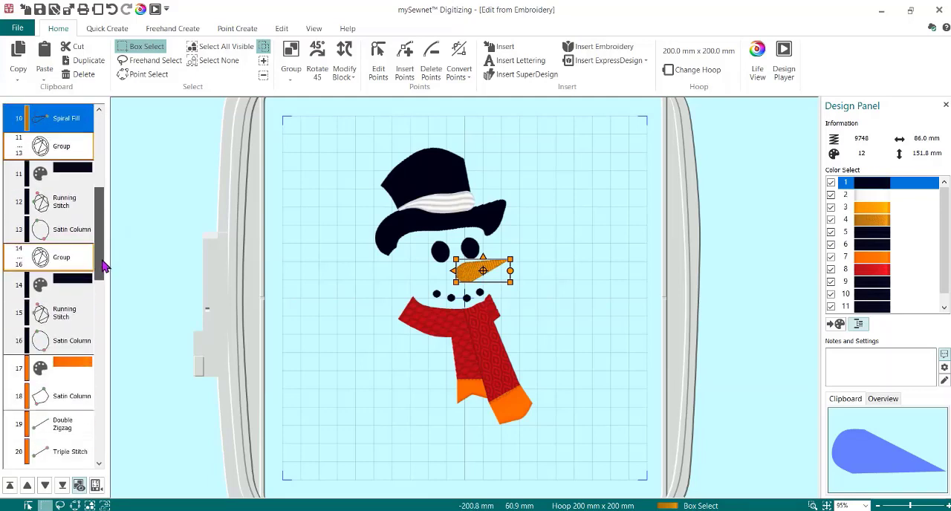
pyautogui.keyDown('shift'); pyautogui.click(63, 336); pyautogui.keyUp('shift')
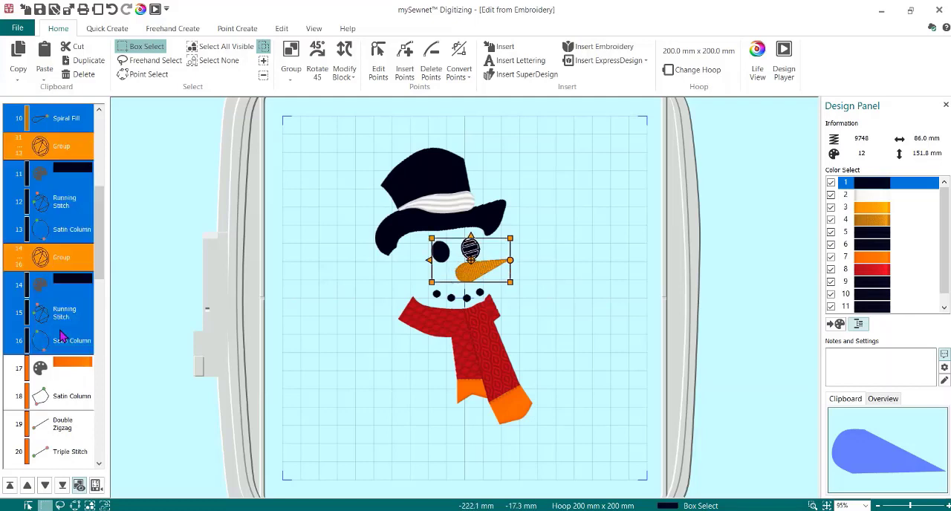
pyautogui.moveTo(100, 228); pyautogui.dragTo(107, 340)
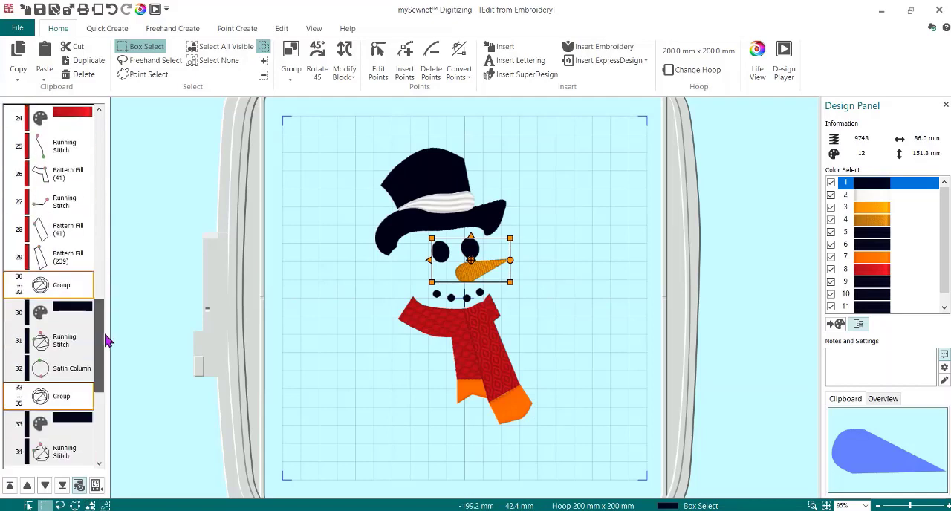
pyautogui.click(60, 290)
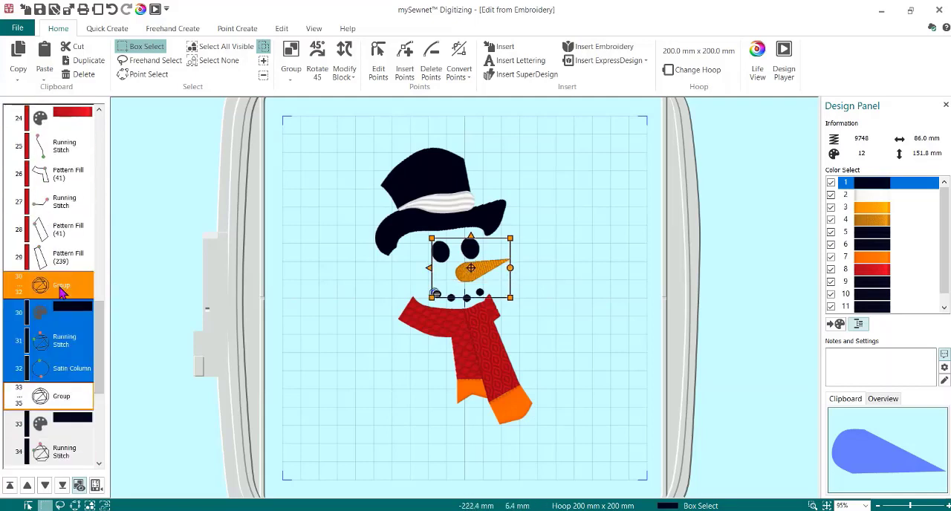
pyautogui.keyDown('ctrl'); pyautogui.click(72, 395); pyautogui.keyUp('ctrl')
pyautogui.moveTo(104, 329); pyautogui.dragTo(102, 398)
pyautogui.keyDown('ctrl'); pyautogui.click(65, 315); pyautogui.keyUp('ctrl')
pyautogui.keyDown('ctrl'); pyautogui.click(66, 407); pyautogui.keyUp('ctrl')
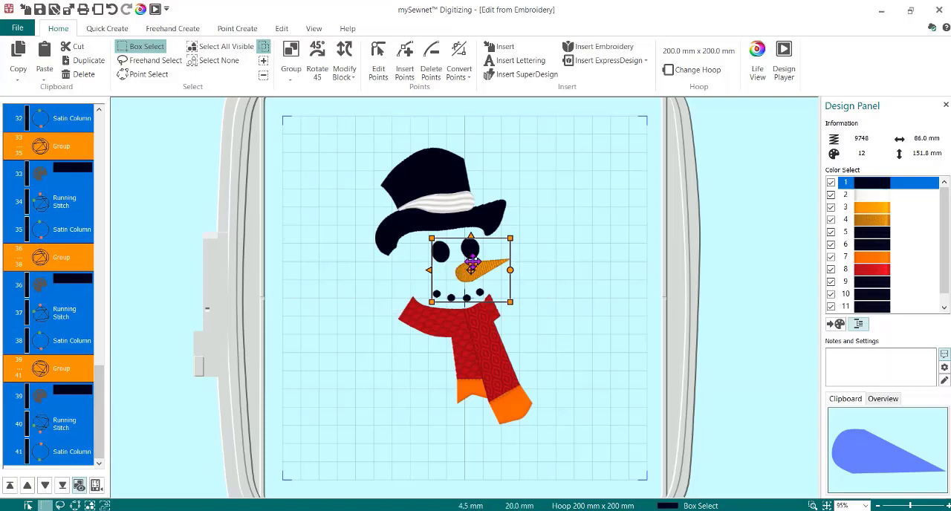
pyautogui.moveTo(492, 261); pyautogui.dragTo(481, 257)
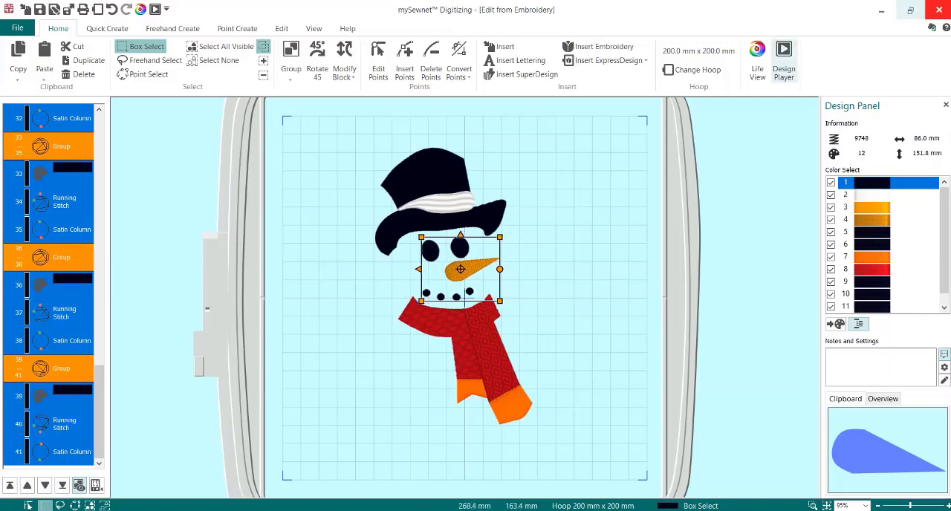
# - Close Digitizing to return the snowman to mySewnet Embroidery, then center it in the hoop
pyautogui.click(938, 10)
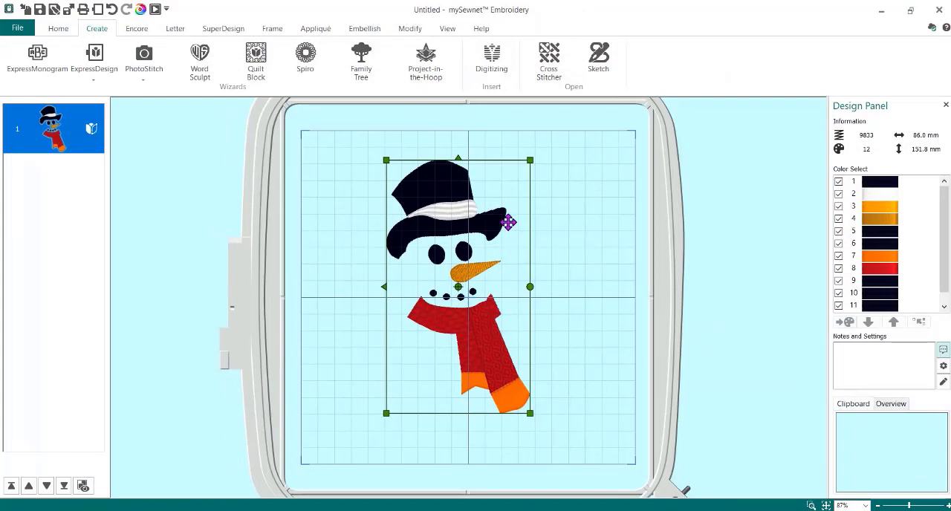
pyautogui.click(58, 28)
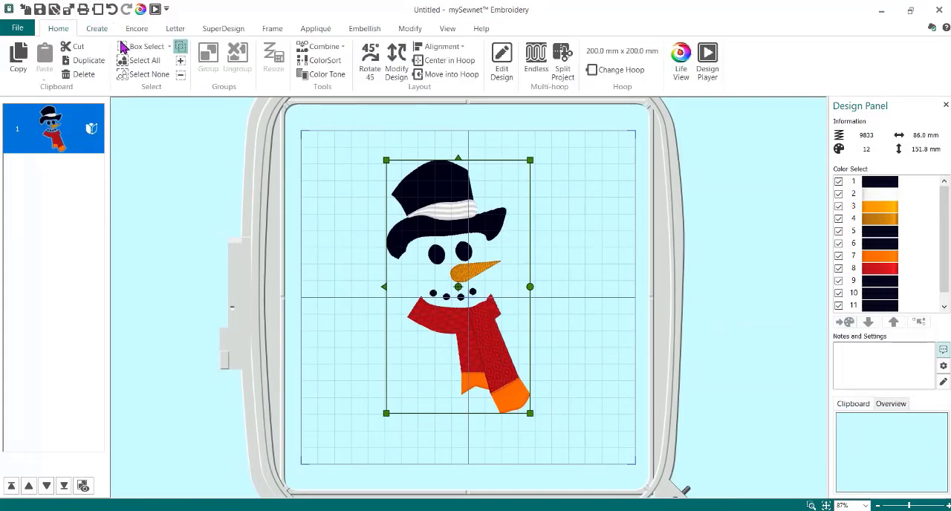
pyautogui.click(448, 60)
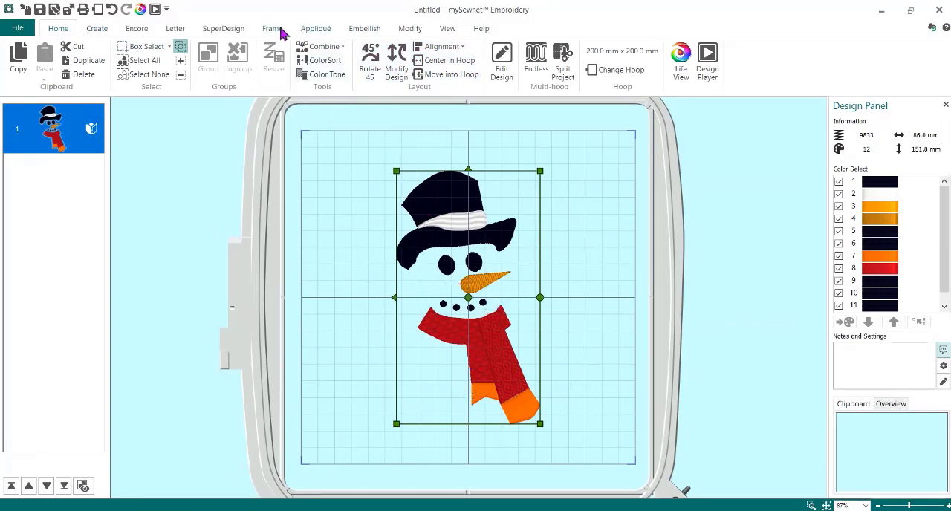
# - Search the SuperDesigns for holly and insert the single holly sprig at 15 mm
pyautogui.click(222, 31)
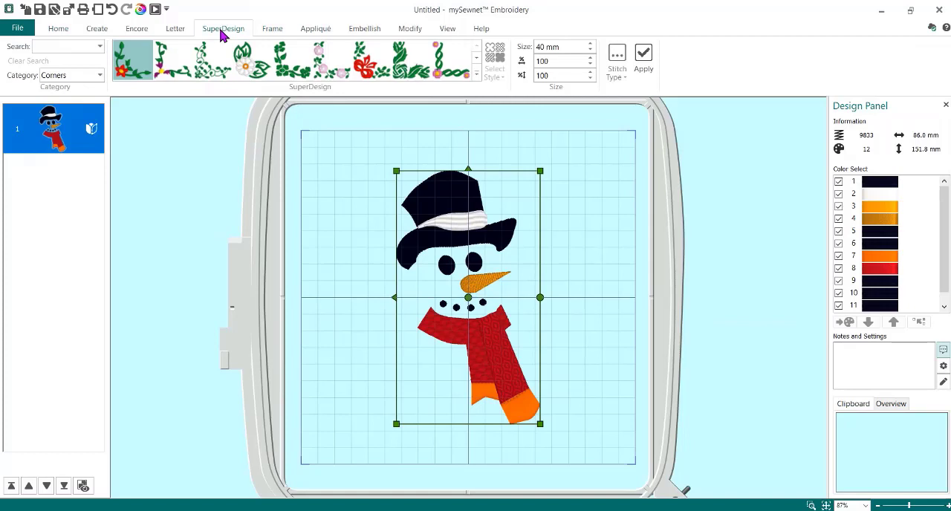
pyautogui.click(65, 46)
pyautogui.write('holly')
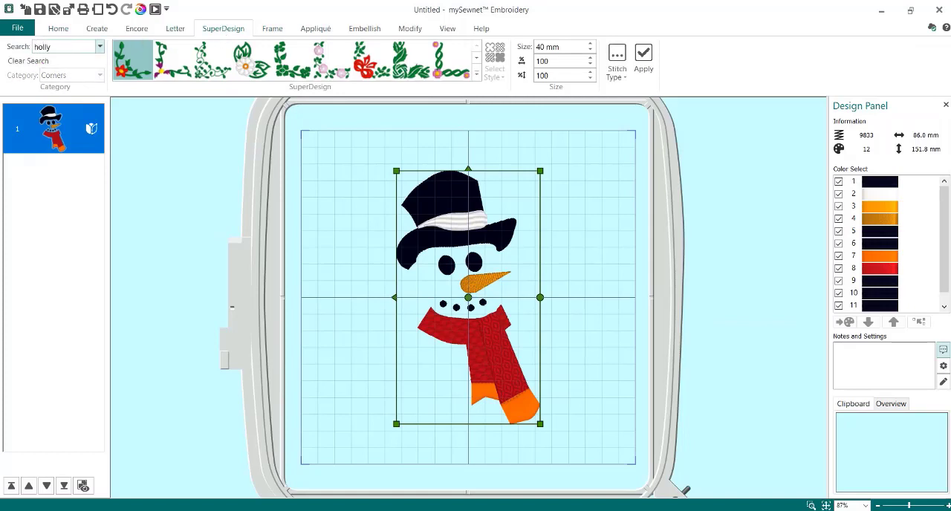
pyautogui.press('Return')
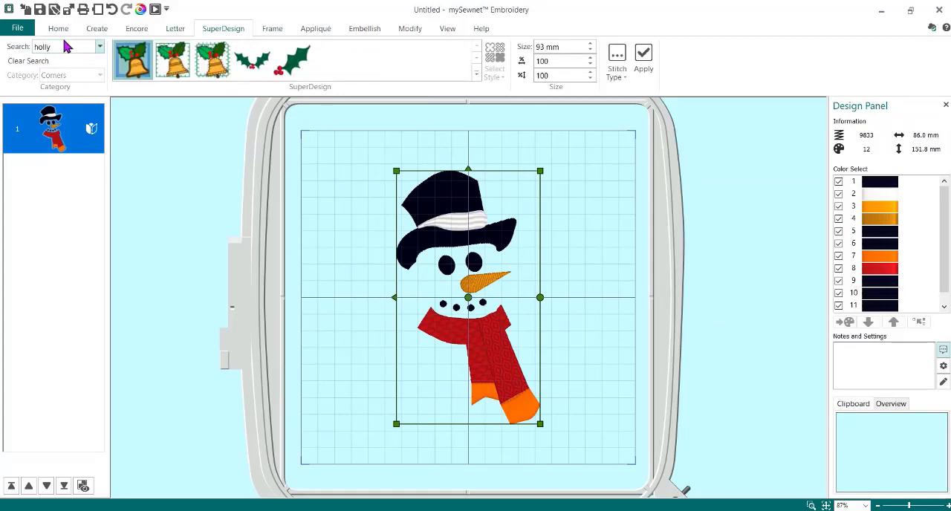
pyautogui.click(292, 60)
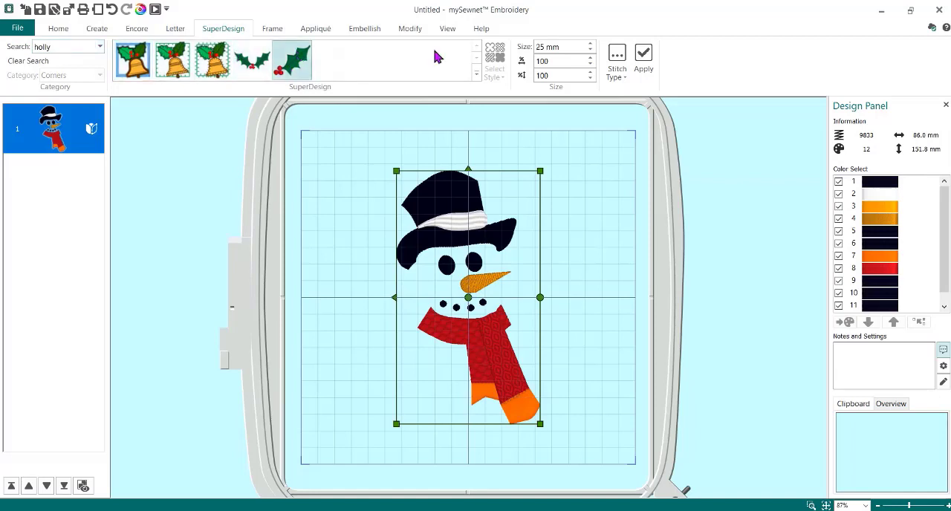
pyautogui.click(559, 48)
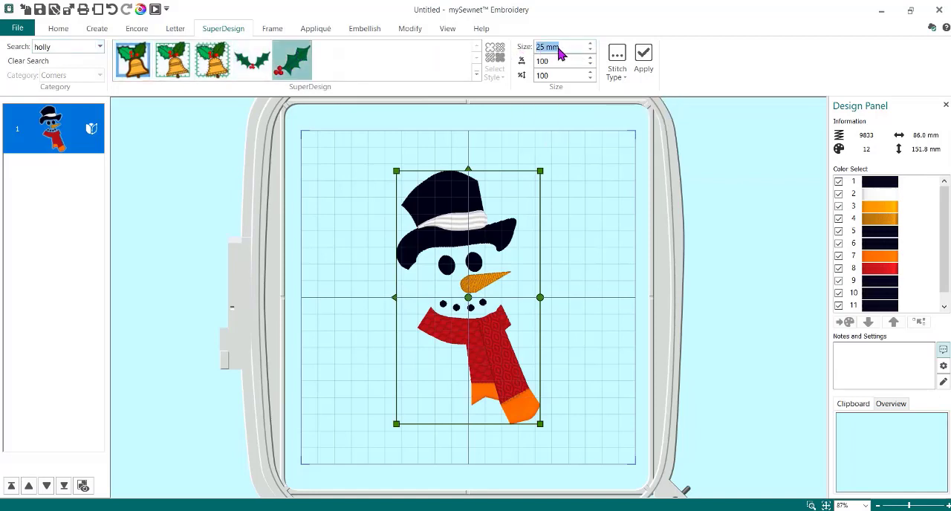
pyautogui.write('15')
pyautogui.click(643, 58)
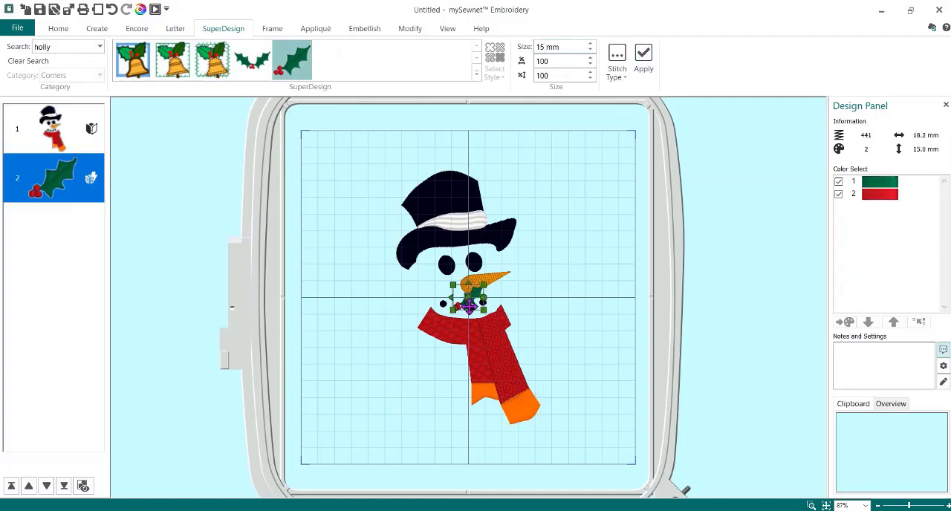
# - Place the holly at the left end of the hat band, mirror it horizontally and rotate it slightly counterclockwise
pyautogui.moveTo(473, 291); pyautogui.dragTo(416, 208)
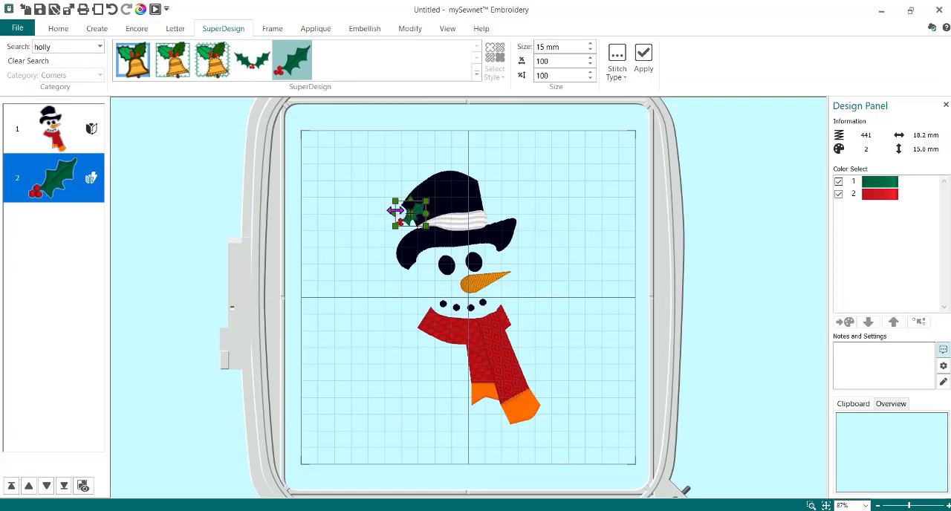
pyautogui.hotkey('ctrl', 'h')
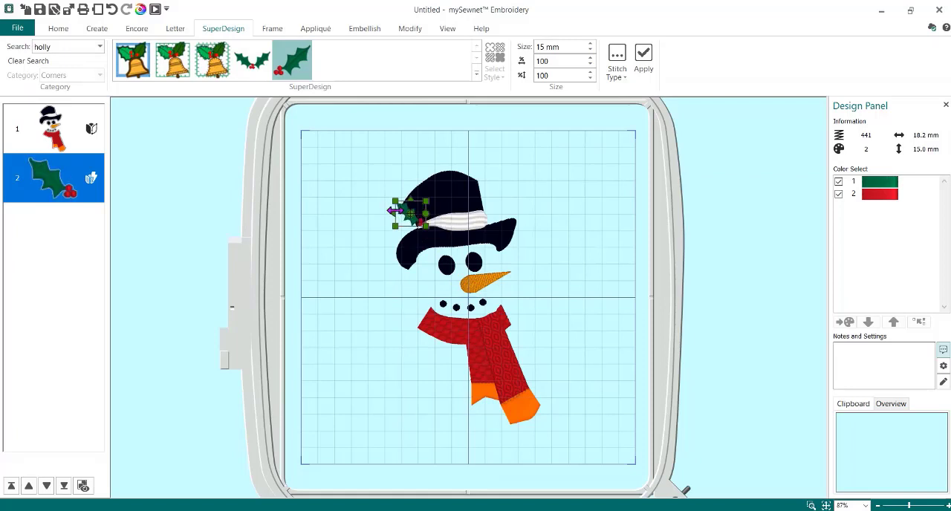
pyautogui.moveTo(428, 213); pyautogui.dragTo(411, 205)
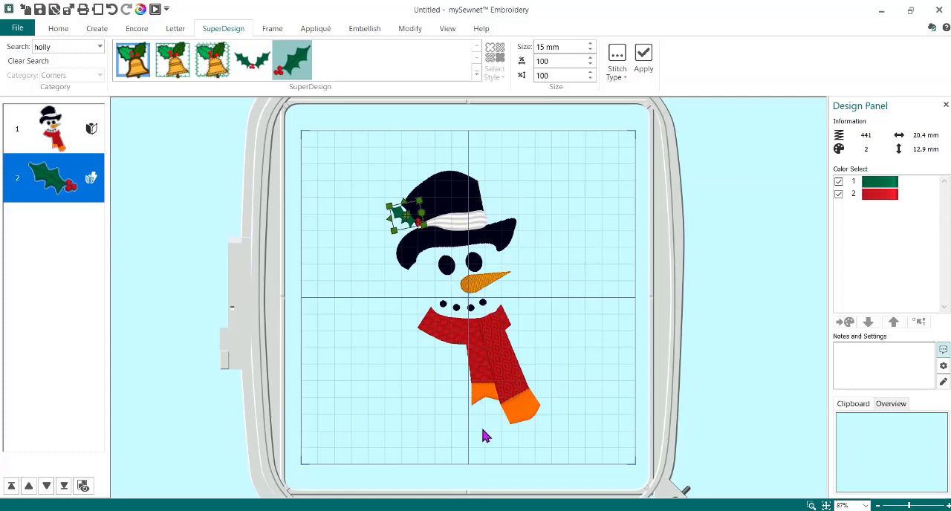
# - Search the SuperDesigns for button and choose the round blue four-hole button
pyautogui.doubleClick(34, 47)
pyautogui.write('button')
pyautogui.press('Return')
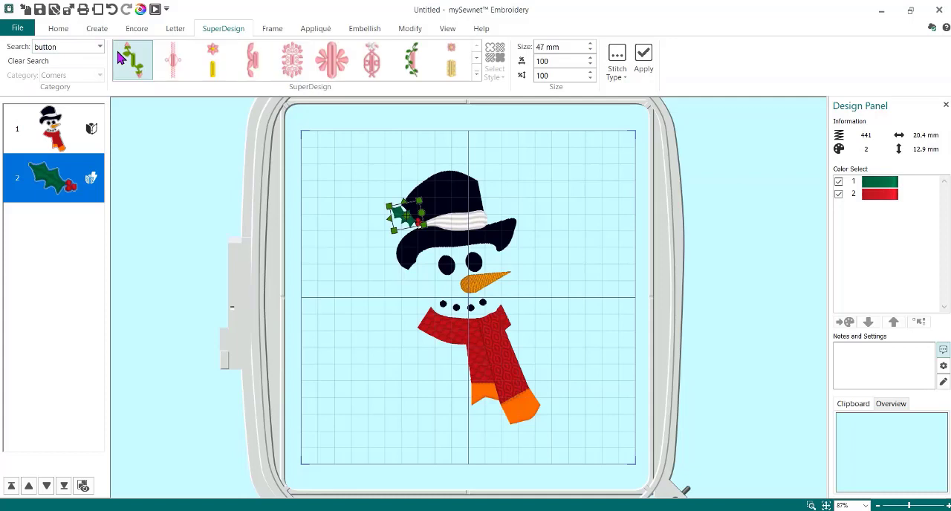
pyautogui.click(476, 73)
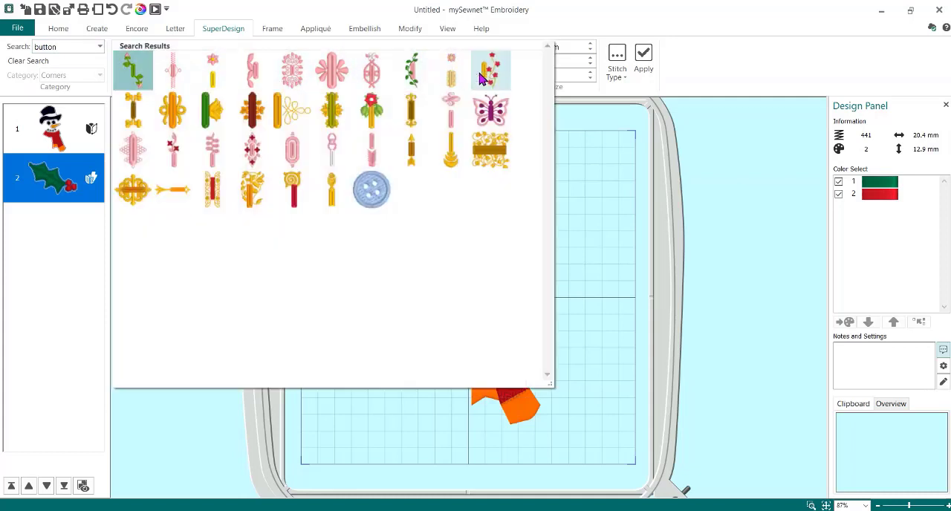
pyautogui.click(369, 187)
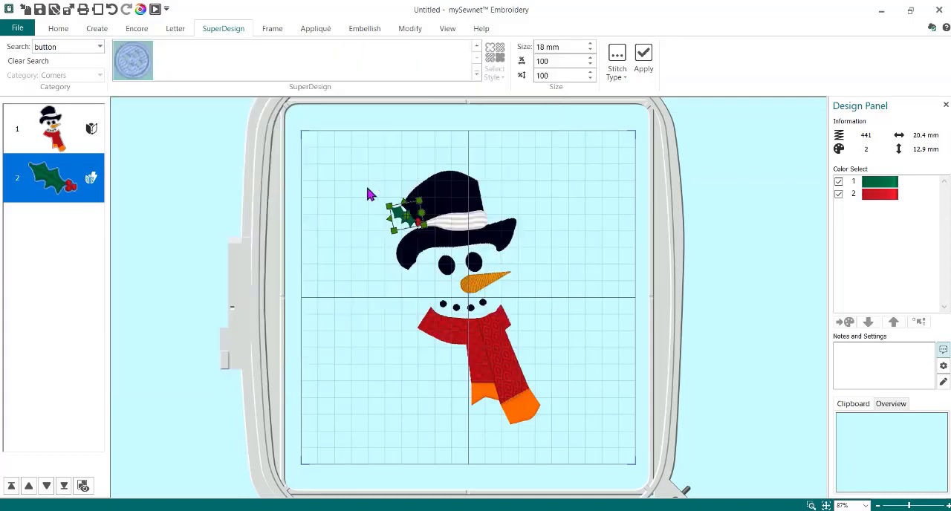
# - Insert the button SuperDesign at a size of 12 mm with its pattern fill density set to 4
pyautogui.tripleClick(565, 47)
pyautogui.write('12')
pyautogui.click(617, 59)
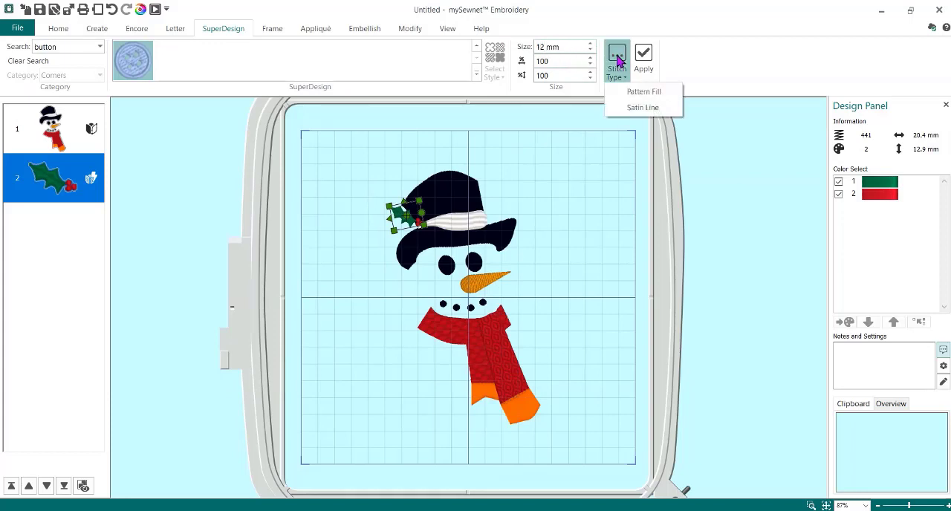
pyautogui.click(637, 94)
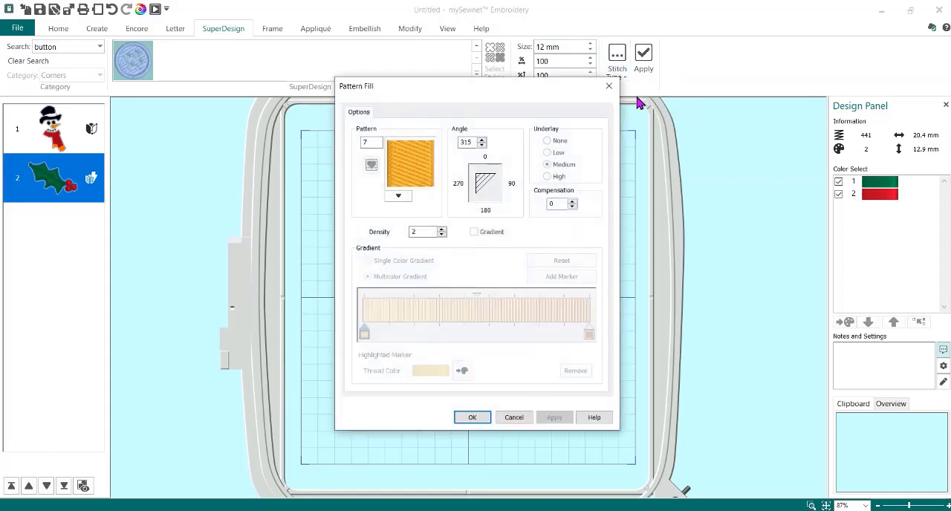
pyautogui.click(441, 230)
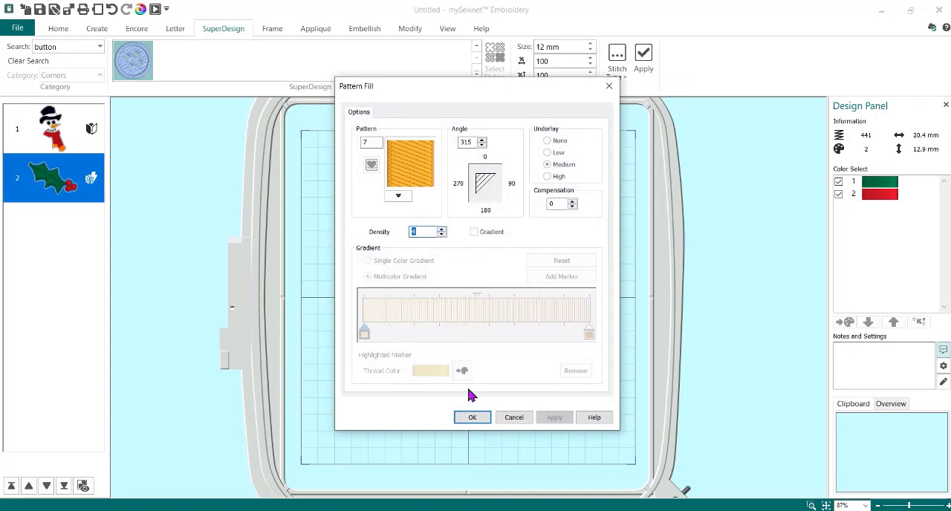
pyautogui.click(473, 417)
pyautogui.click(644, 63)
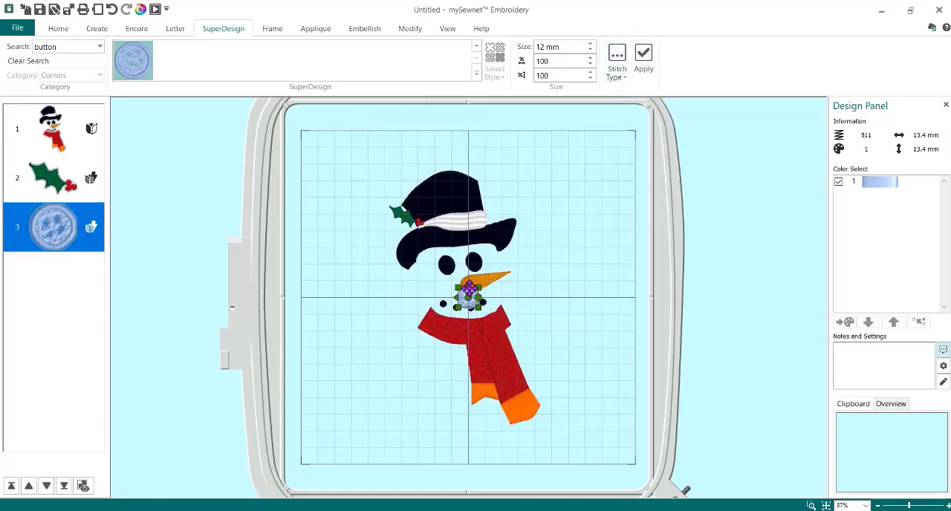
# - Position the button just below the scarf's neck wrap, then duplicate it and place the copy directly below
pyautogui.moveTo(468, 291); pyautogui.dragTo(468, 357)
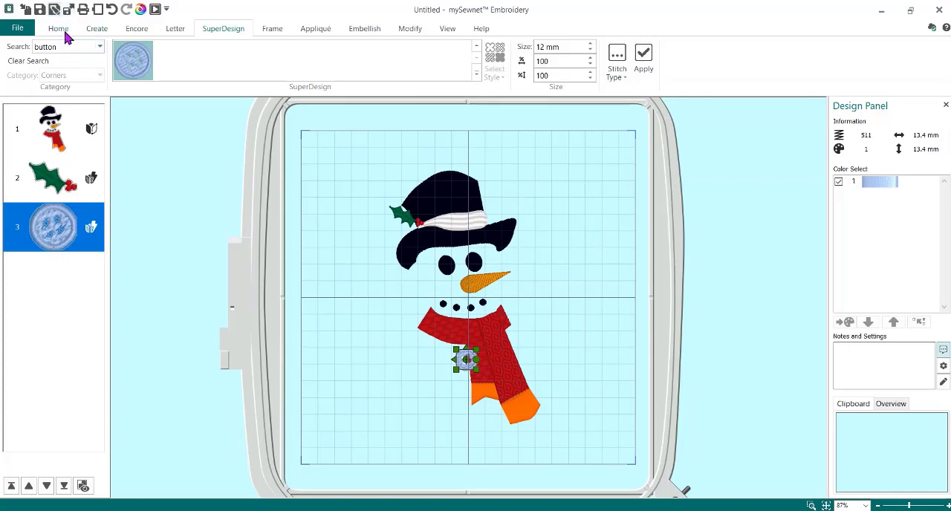
pyautogui.rightClick(466, 358)
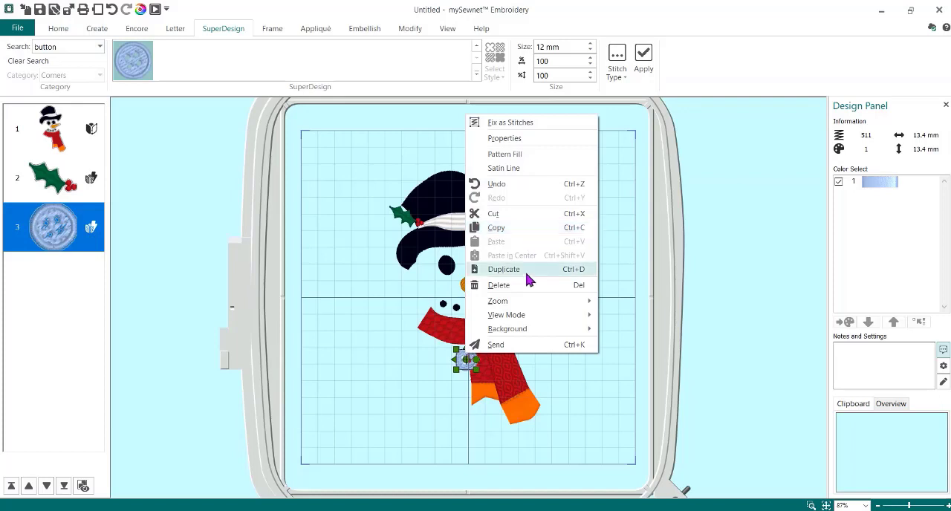
pyautogui.click(528, 269)
pyautogui.moveTo(466, 367)
pyautogui.mouseDown()
pyautogui.moveTo(477, 362)
pyautogui.moveTo(465, 385)
pyautogui.moveTo(471, 379)
pyautogui.mouseUp()
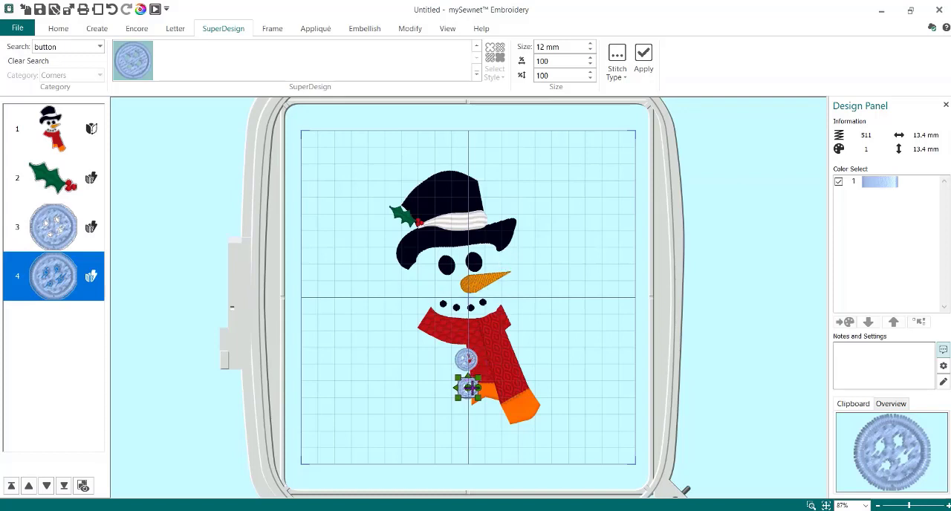
# - Duplicate the second button and place the new copy directly below it as the third in the column
pyautogui.rightClick(468, 385)
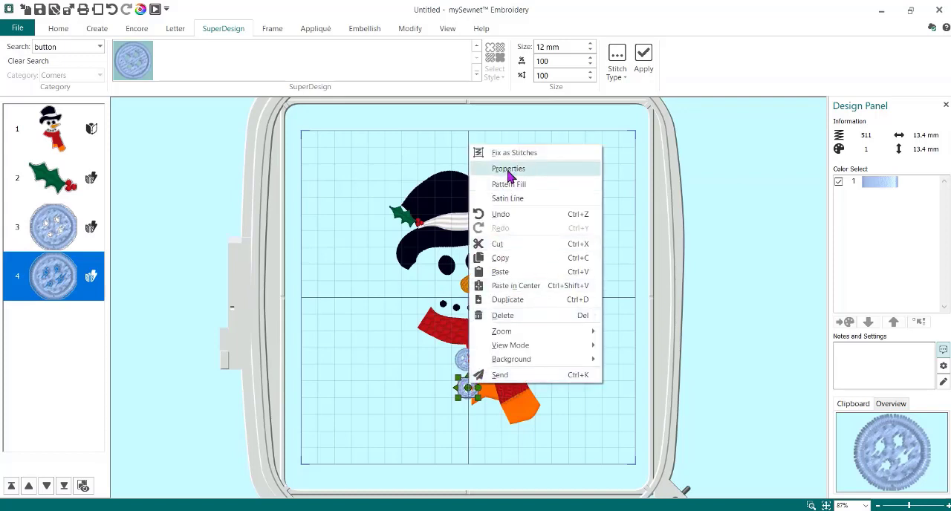
pyautogui.click(509, 300)
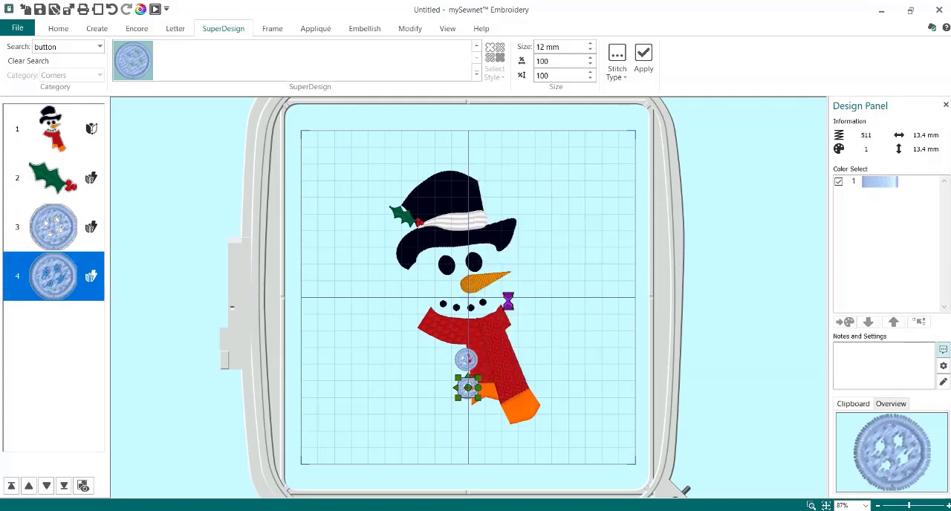
pyautogui.moveTo(469, 384); pyautogui.dragTo(467, 408)
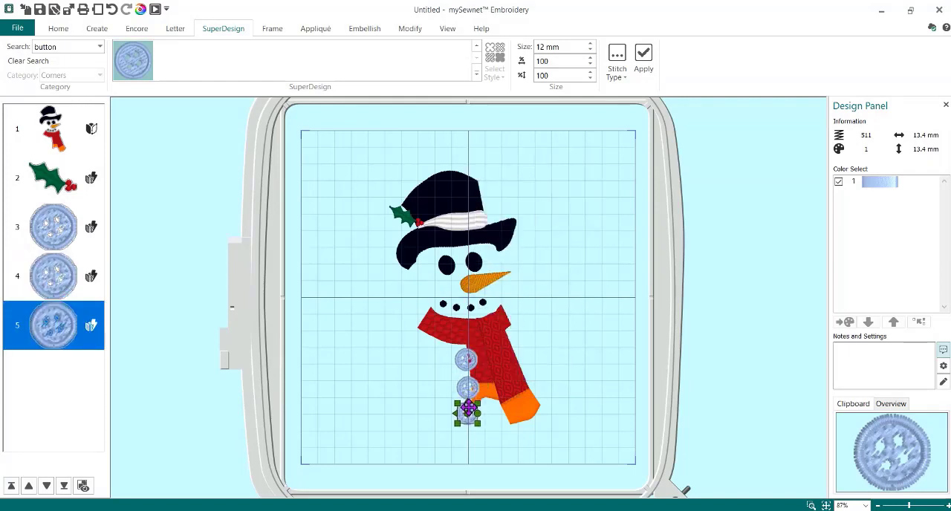
# - Combine the three selected buttons into a single design and ColorSort it to merge their identical thread colors
pyautogui.click(464, 359)
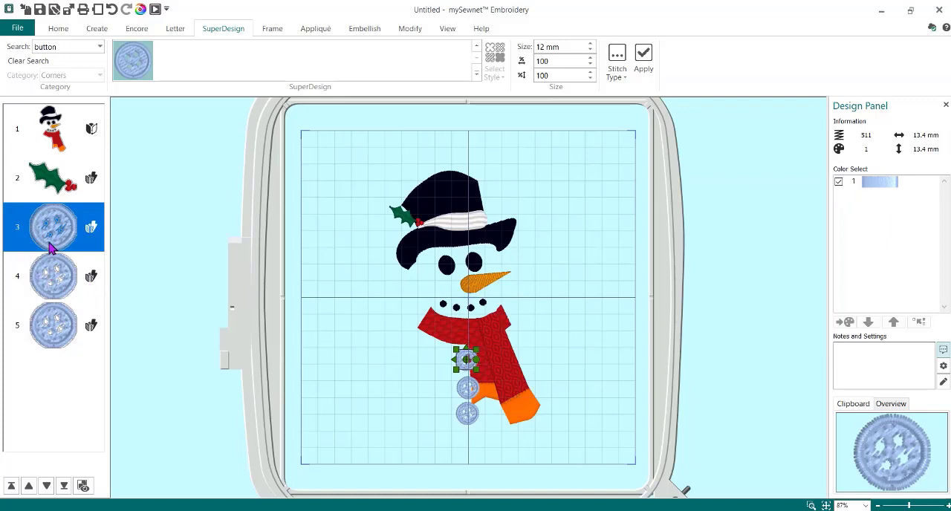
pyautogui.click(60, 30)
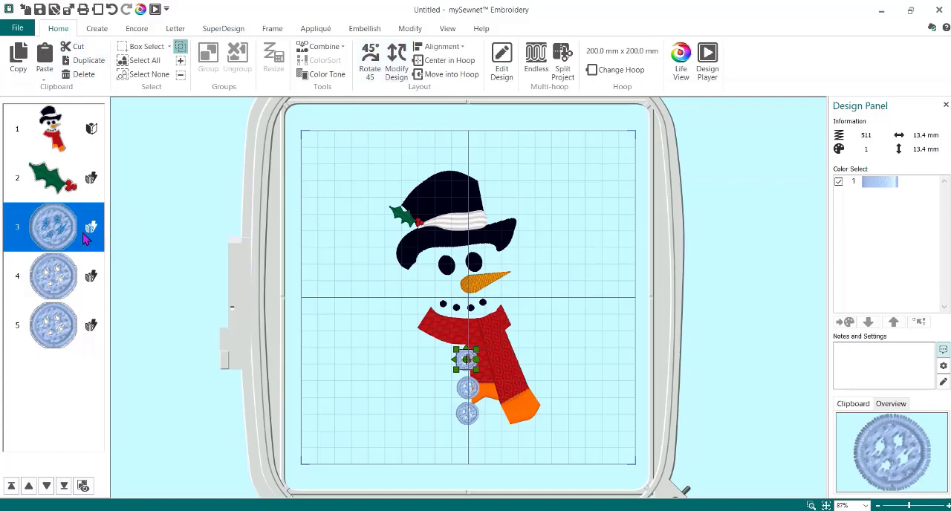
pyautogui.keyDown('ctrl'); pyautogui.click(50, 328); pyautogui.keyUp('ctrl')
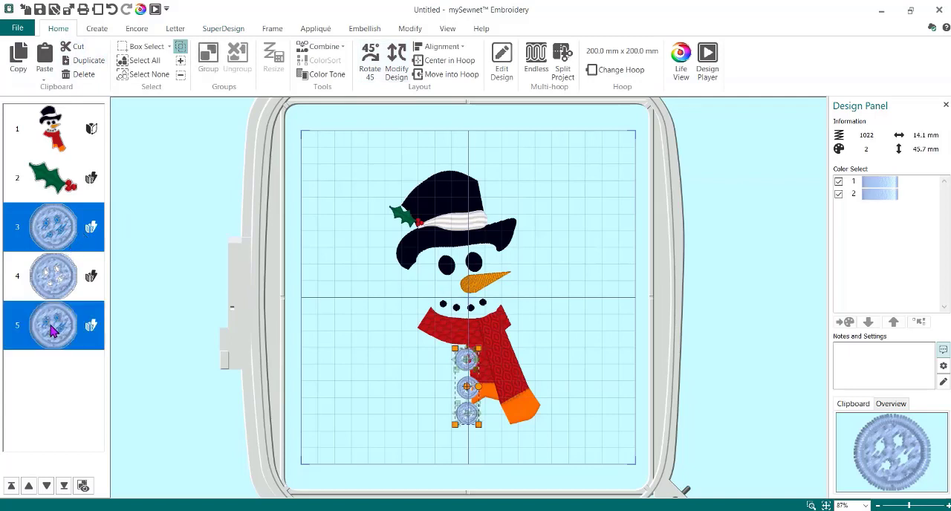
pyautogui.keyDown('ctrl'); pyautogui.click(46, 262); pyautogui.keyUp('ctrl')
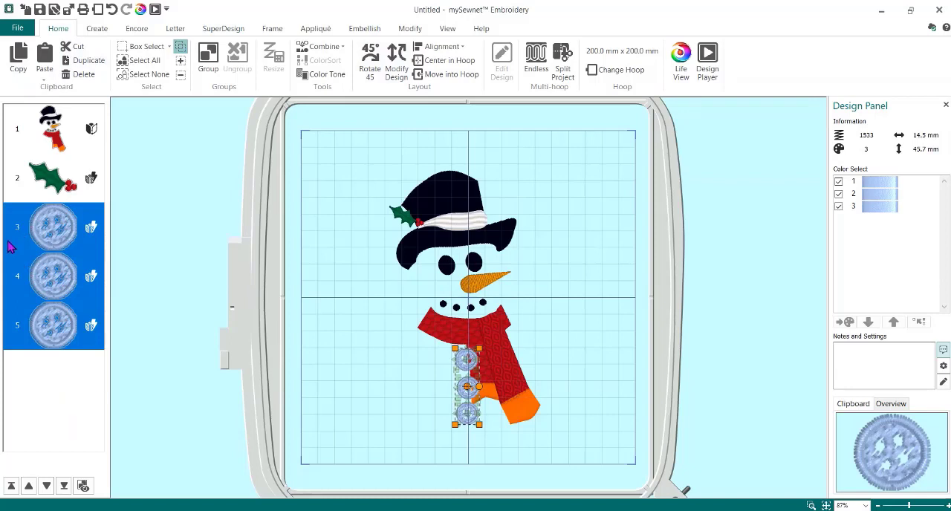
pyautogui.click(324, 46)
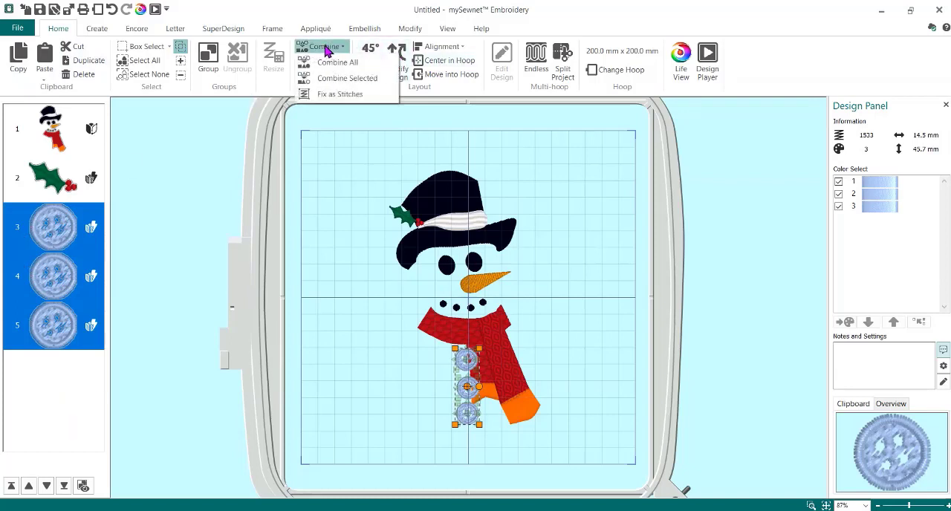
pyautogui.click(338, 78)
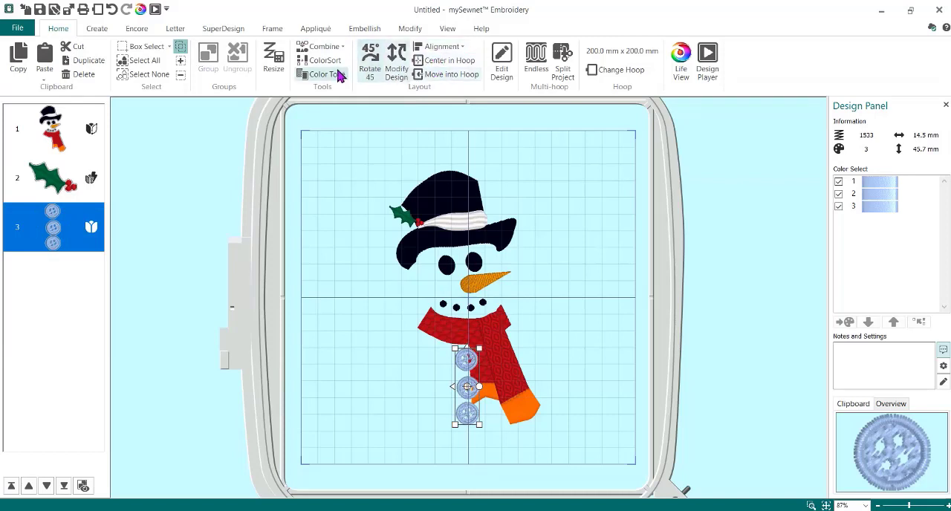
pyautogui.click(329, 77)
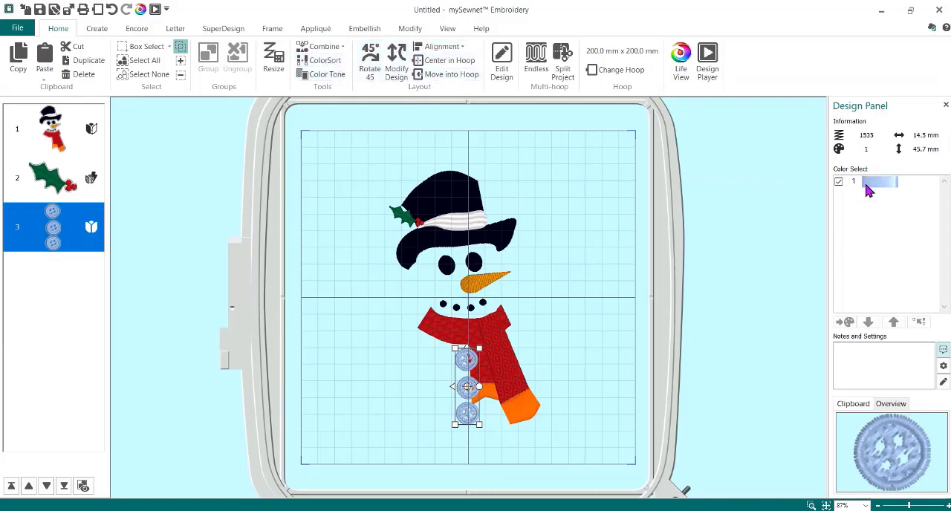
# - Recolor the combined buttons with a green quick color and nudge the column slightly up toward the scarf's neck wrap
pyautogui.click(877, 187)
pyautogui.doubleClick(877, 184)
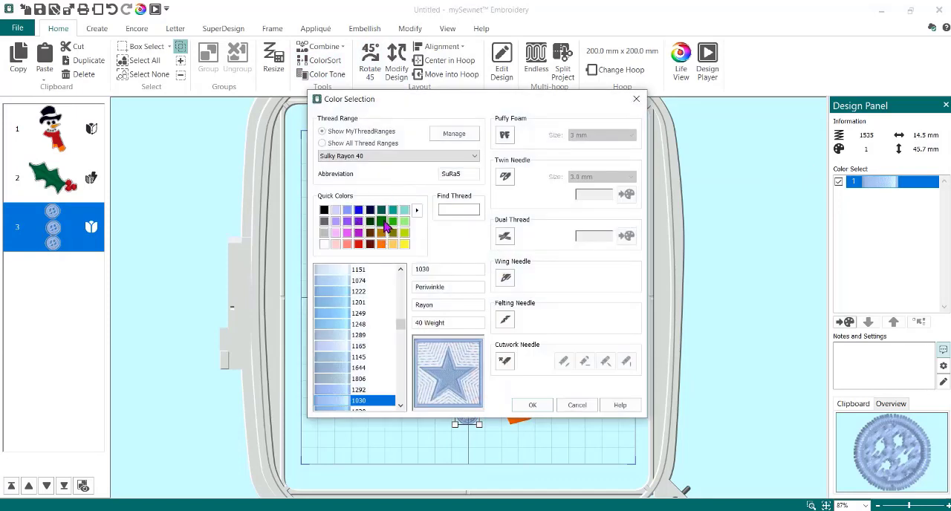
pyautogui.click(382, 221)
pyautogui.click(529, 407)
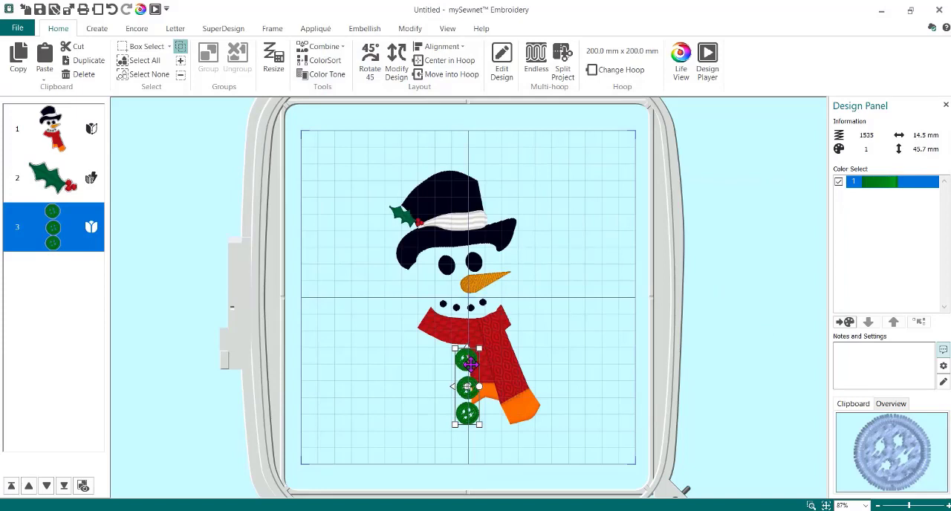
pyautogui.moveTo(470, 364); pyautogui.dragTo(468, 358)
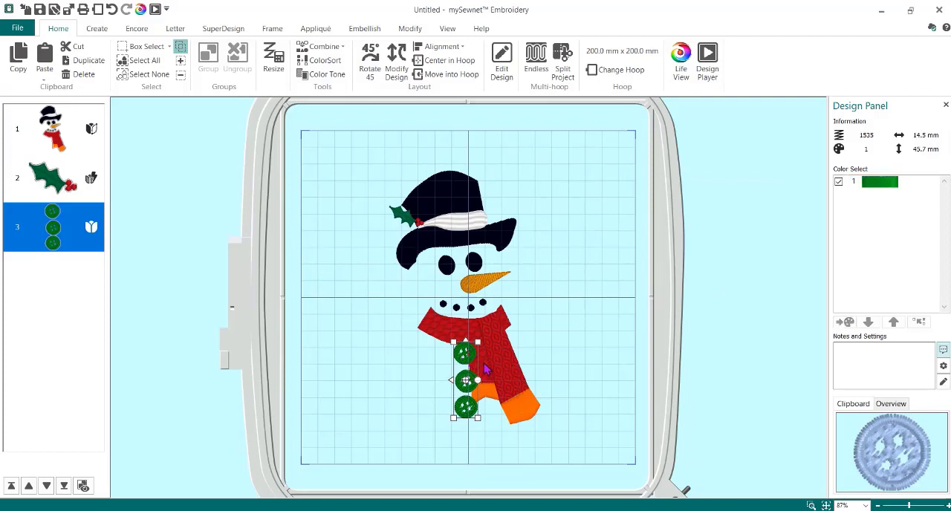
# - Move the buttons to first in the stitching order, behind the scarf, and check the stitch-out in Design Player
pyautogui.moveTo(56, 244); pyautogui.dragTo(61, 123)
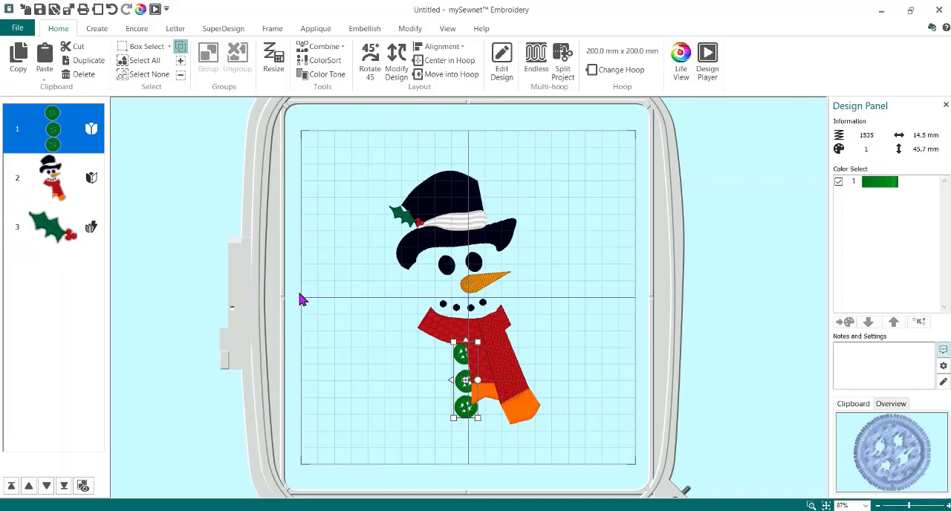
pyautogui.click(155, 8)
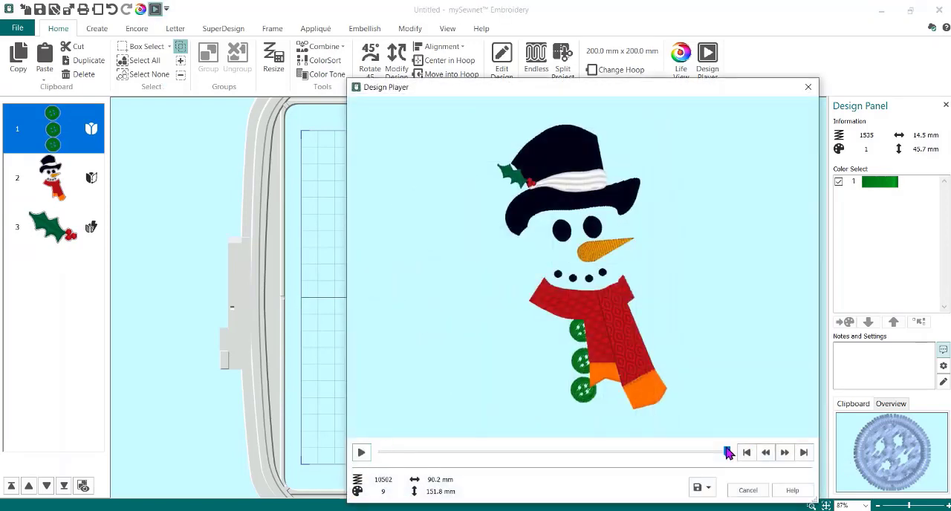
pyautogui.moveTo(726, 452)
pyautogui.mouseDown()
pyautogui.moveTo(386, 462)
pyautogui.moveTo(631, 433)
pyautogui.moveTo(728, 434)
pyautogui.moveTo(703, 449)
pyautogui.moveTo(585, 460)
pyautogui.moveTo(725, 453)
pyautogui.mouseUp()
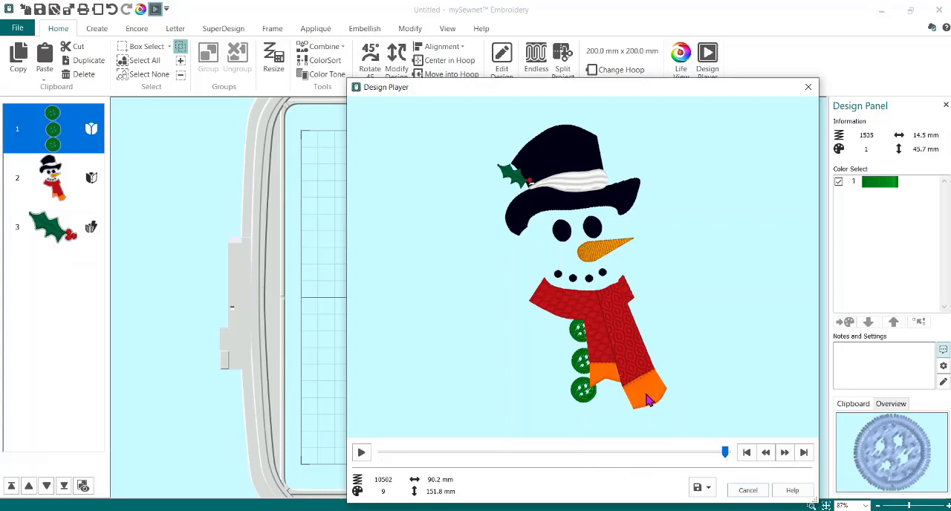
pyautogui.click(747, 490)
# - Open the snowman design for editing in mySewnet Digitizing
pyautogui.click(67, 174)
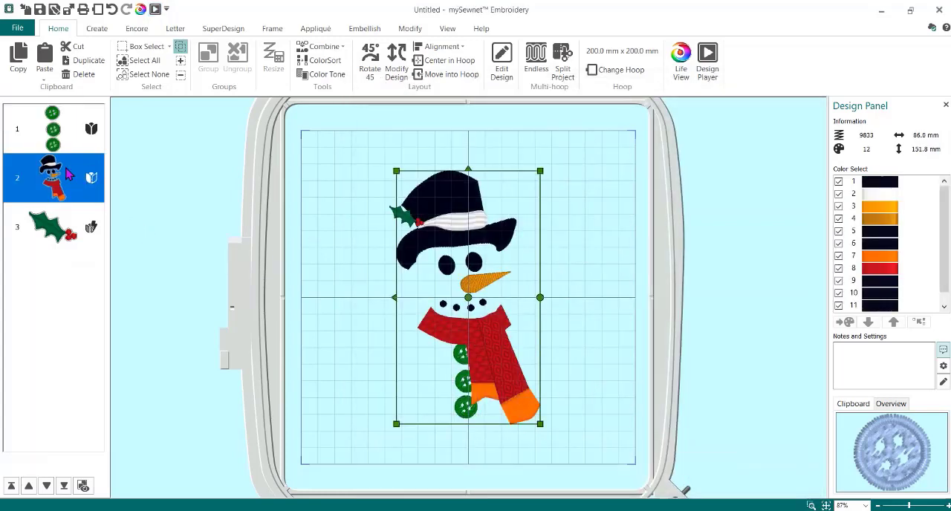
pyautogui.rightClick(67, 175)
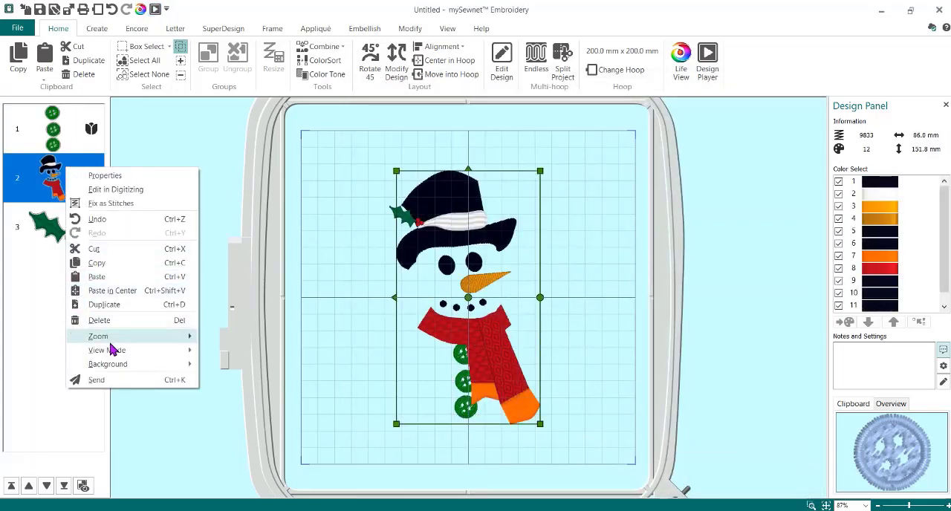
pyautogui.click(119, 203)
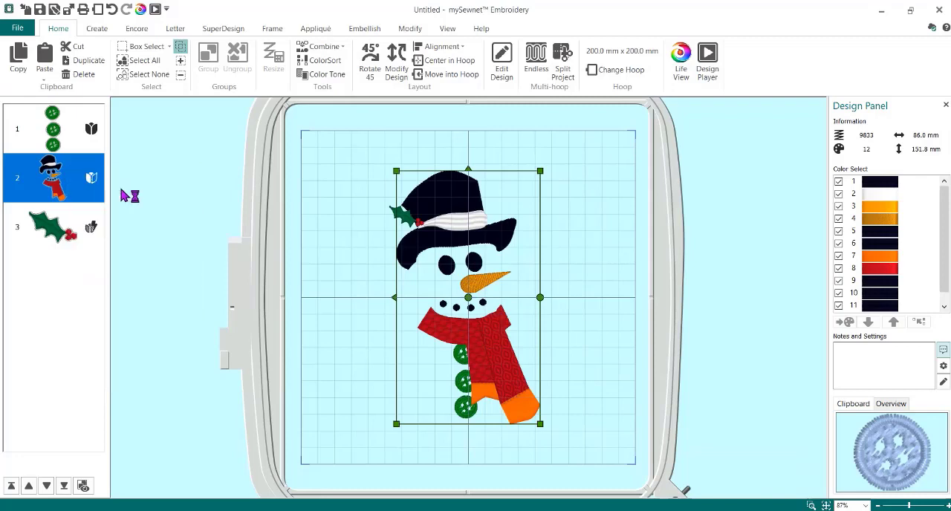
pyautogui.doubleClick(511, 419)
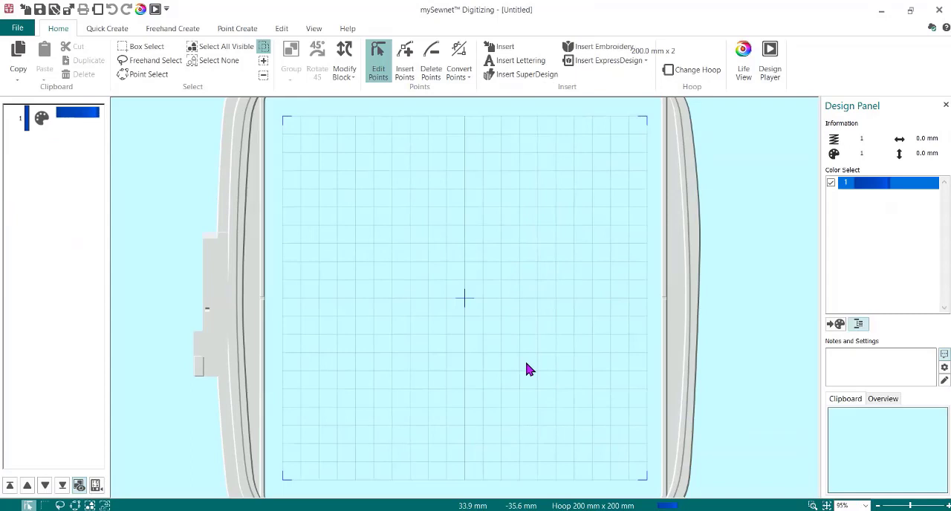
# - Reshape both orange scarf ends by pulling their lower edge points outward, and return the edited snowman to mySewnet Embroidery
pyautogui.click(480, 405)
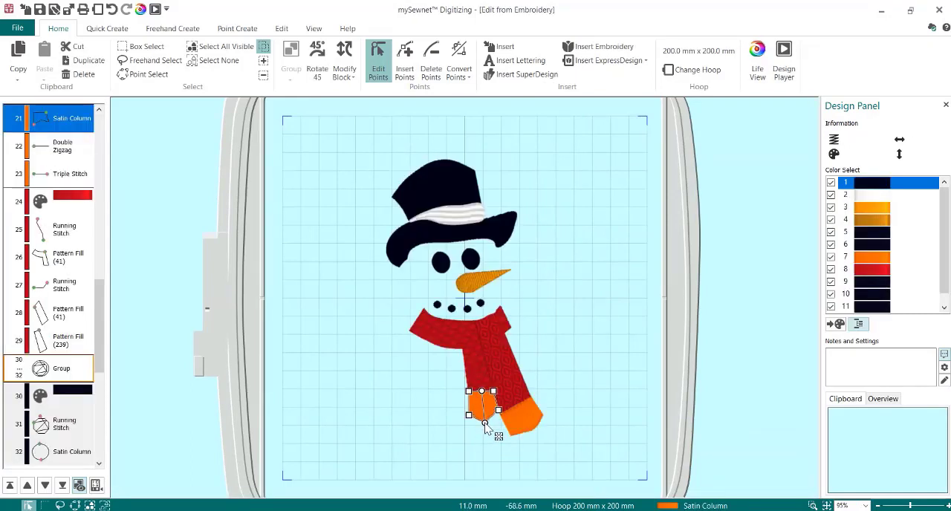
pyautogui.click(536, 429)
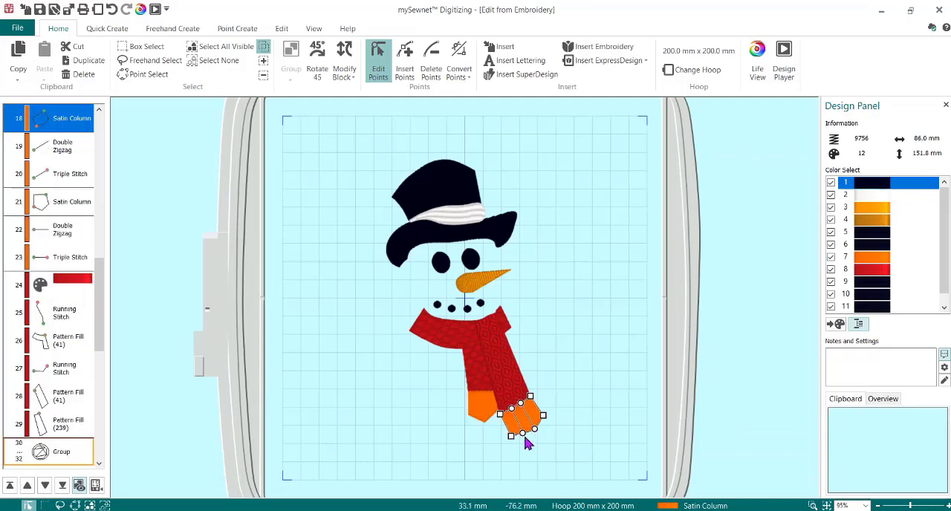
pyautogui.moveTo(524, 435)
pyautogui.mouseDown()
pyautogui.moveTo(540, 430)
pyautogui.moveTo(525, 438)
pyautogui.mouseUp()
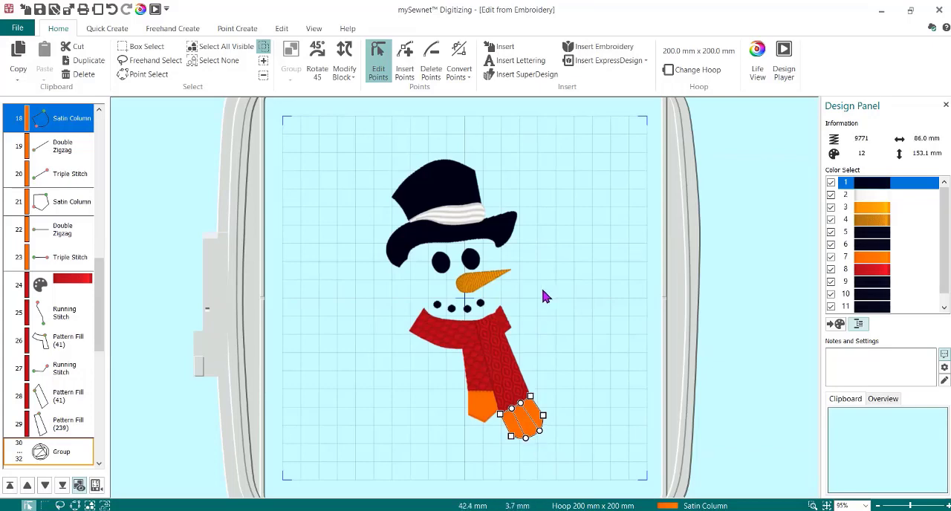
pyautogui.click(939, 11)
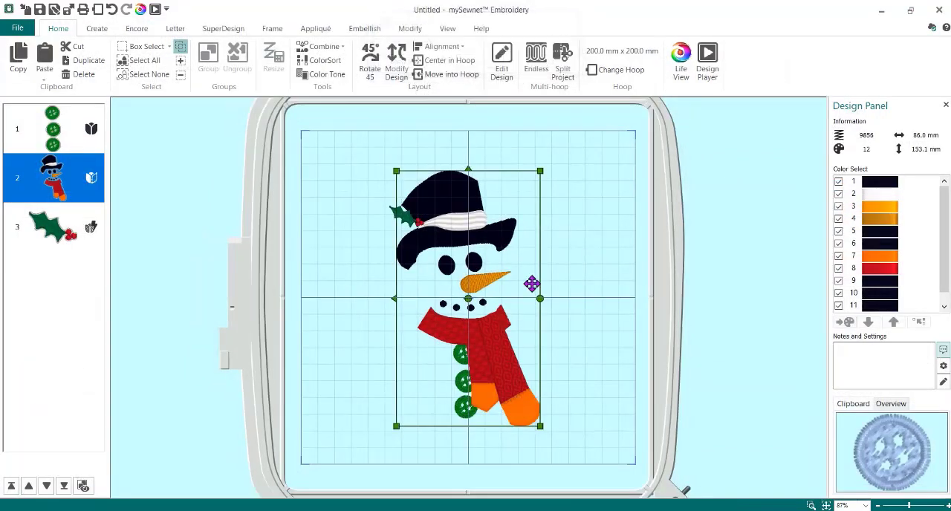